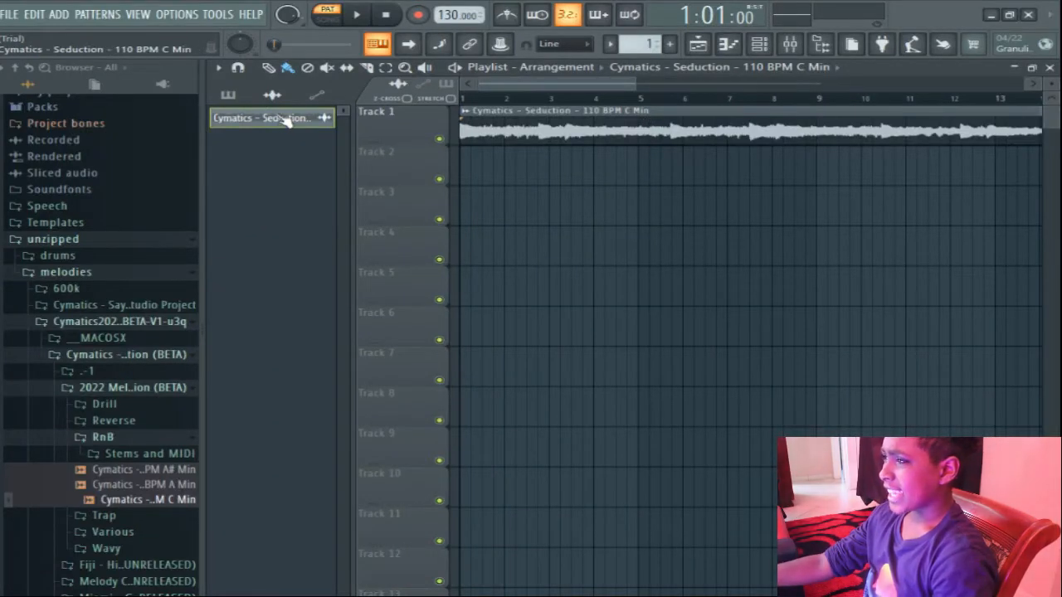
Collapse the Cymatics melody collection folders and expand the drums folder in the browser.
left_click(141, 438)
left_click(145, 387)
left_click(147, 360)
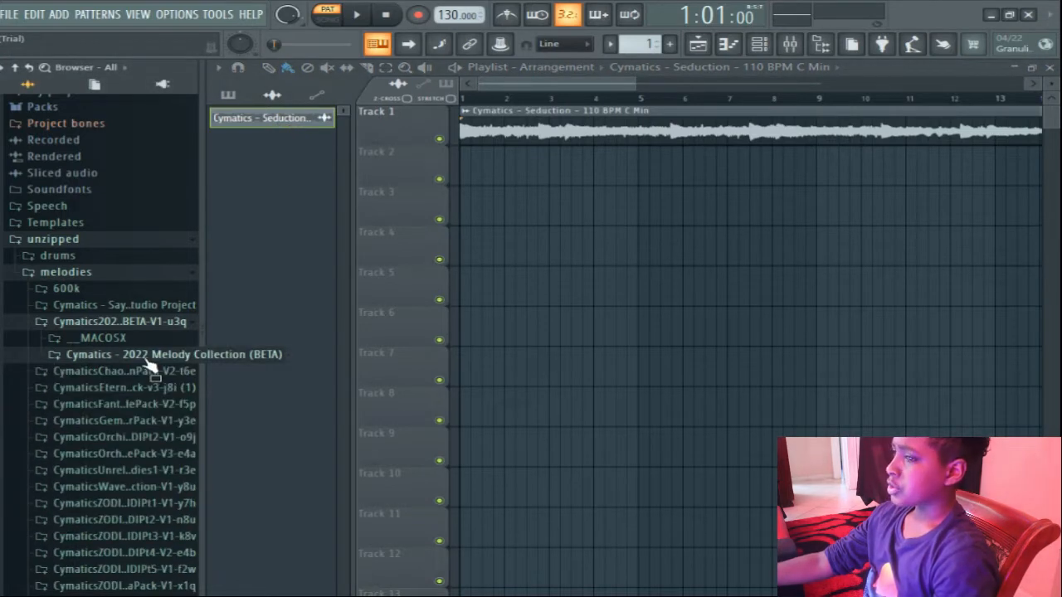
left_click(150, 324)
left_click(94, 260)
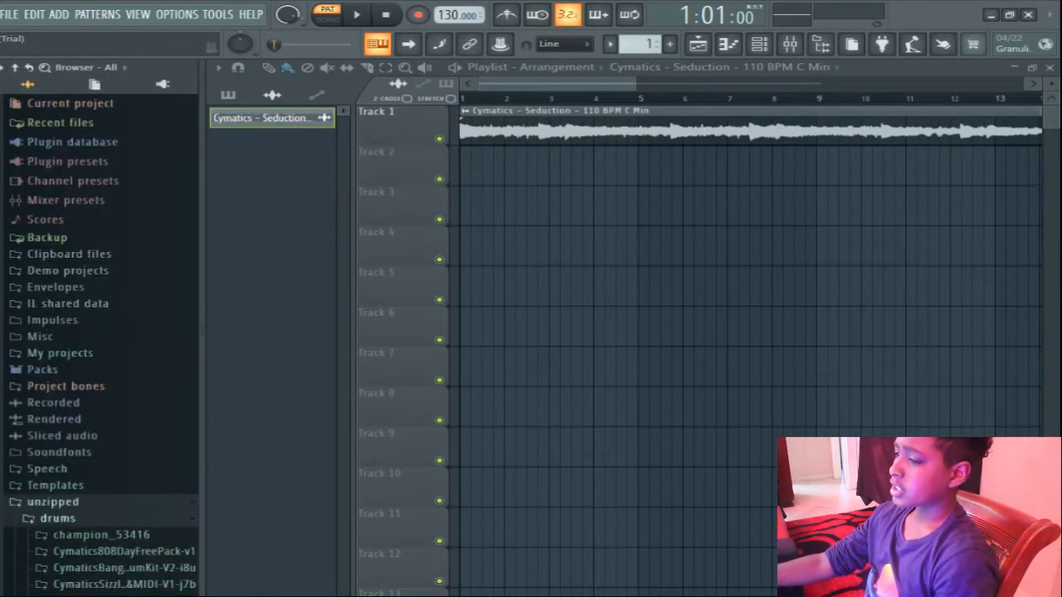
Expand the Cymatics Bang Hip Hop Drum Kit down to its Drum One Shots folder.
scroll(97, 547, "down", 3)
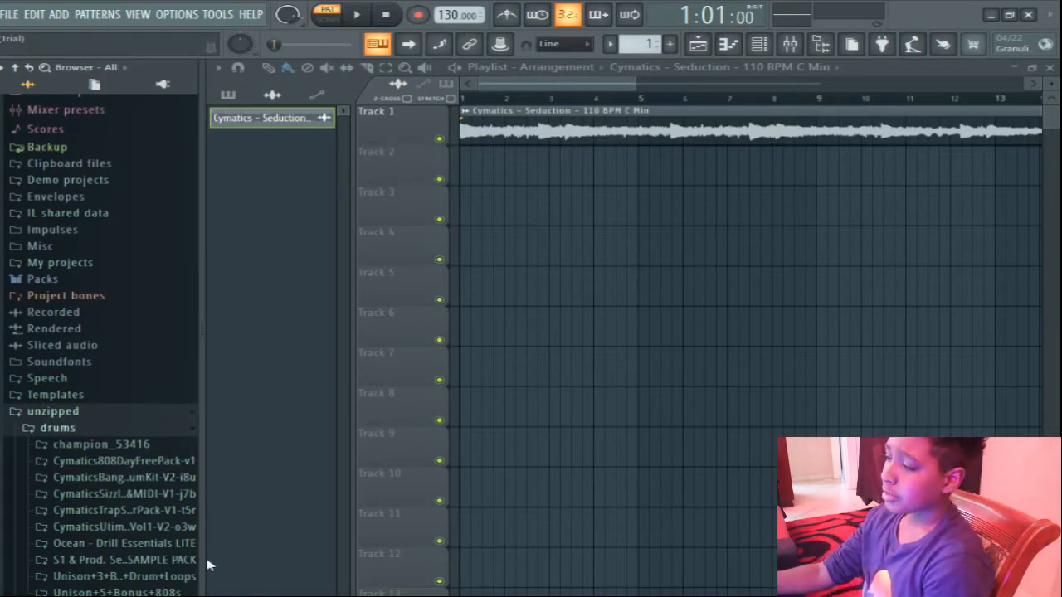
scroll(208, 579, "down", 1)
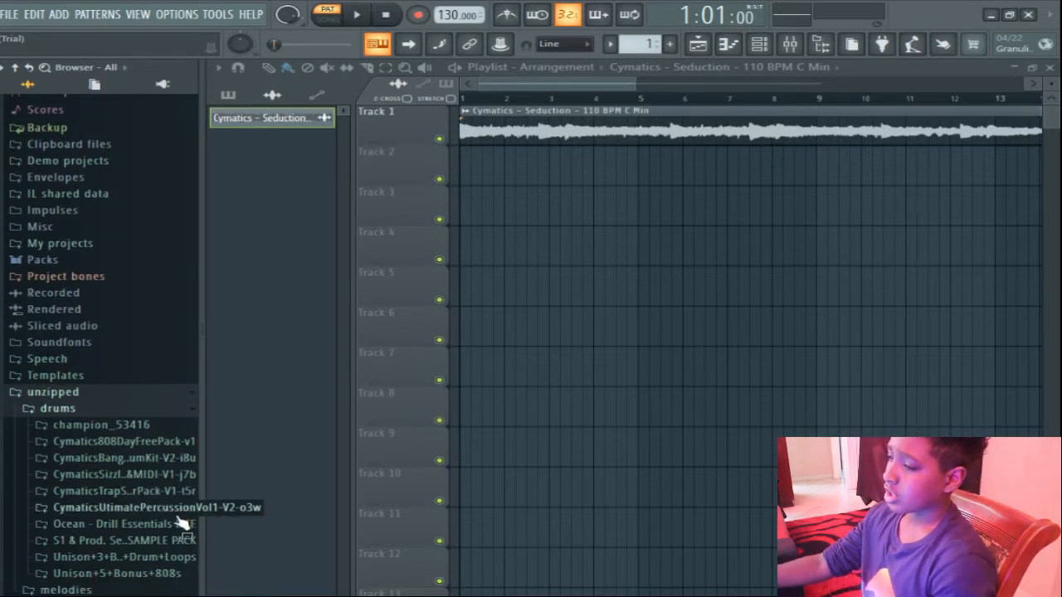
left_click(177, 458)
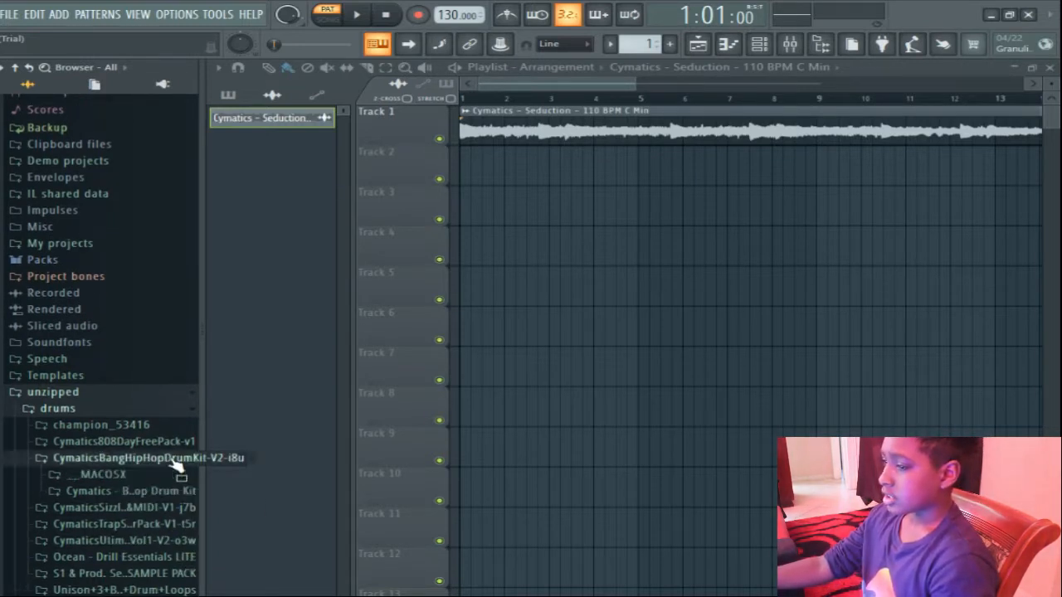
left_click(118, 491)
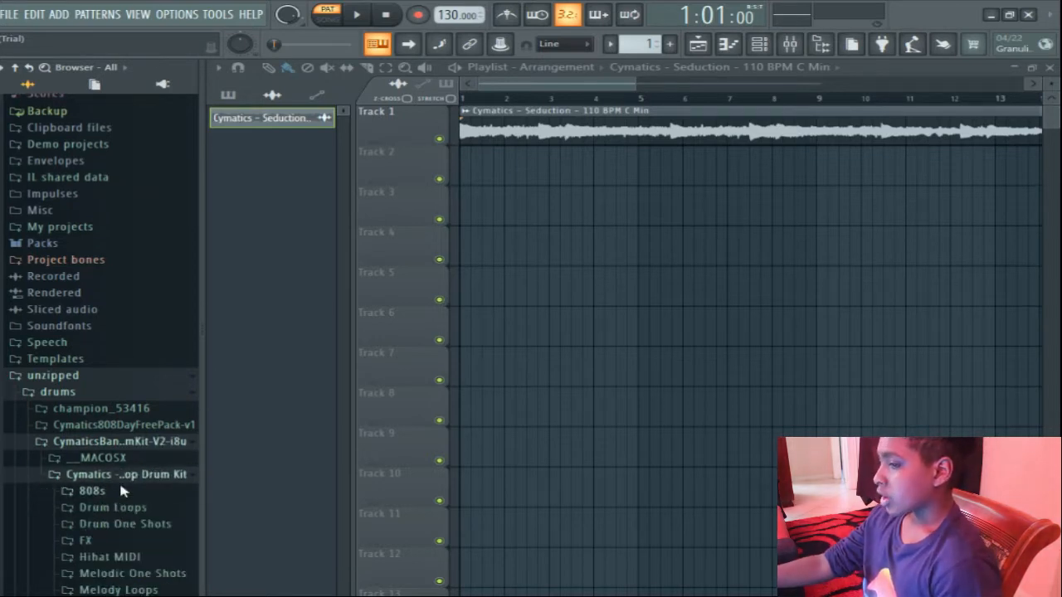
scroll(121, 491, "down", 3)
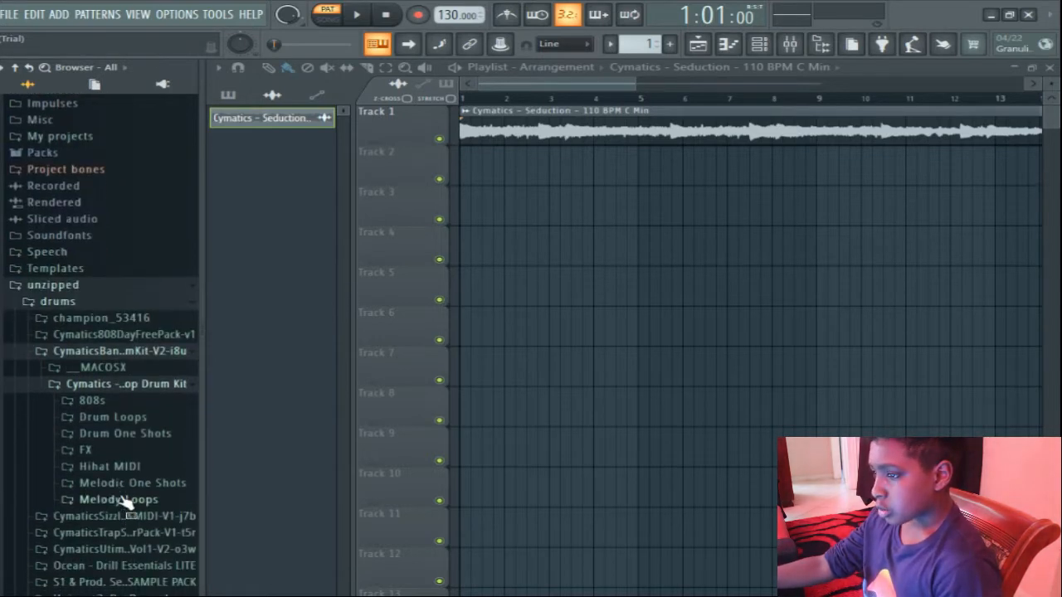
left_click(137, 434)
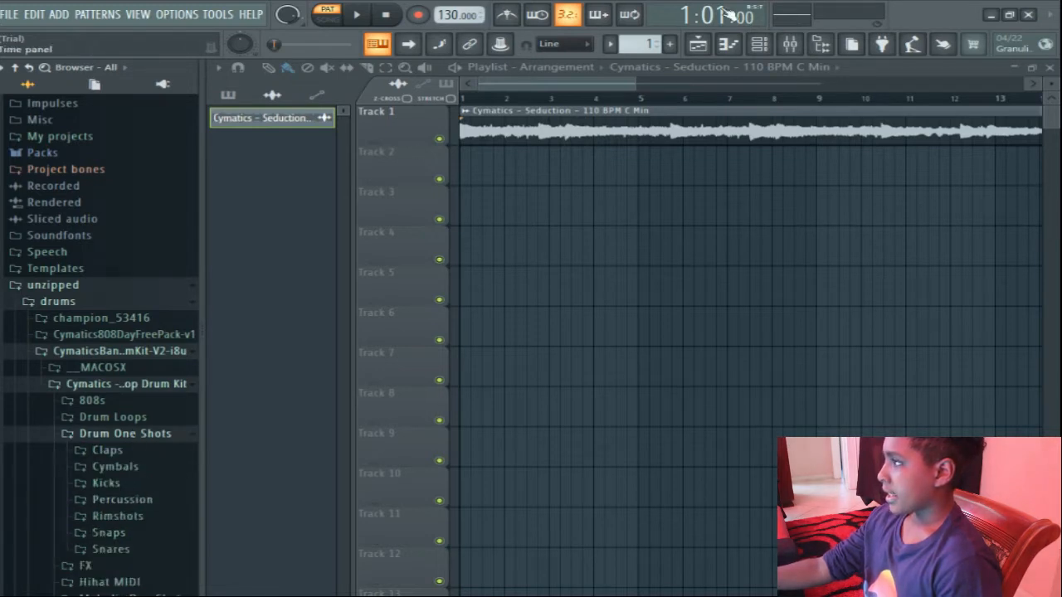
Open the channel rack and filter it to show the Unsorted channels.
left_click(757, 46)
left_click(757, 46)
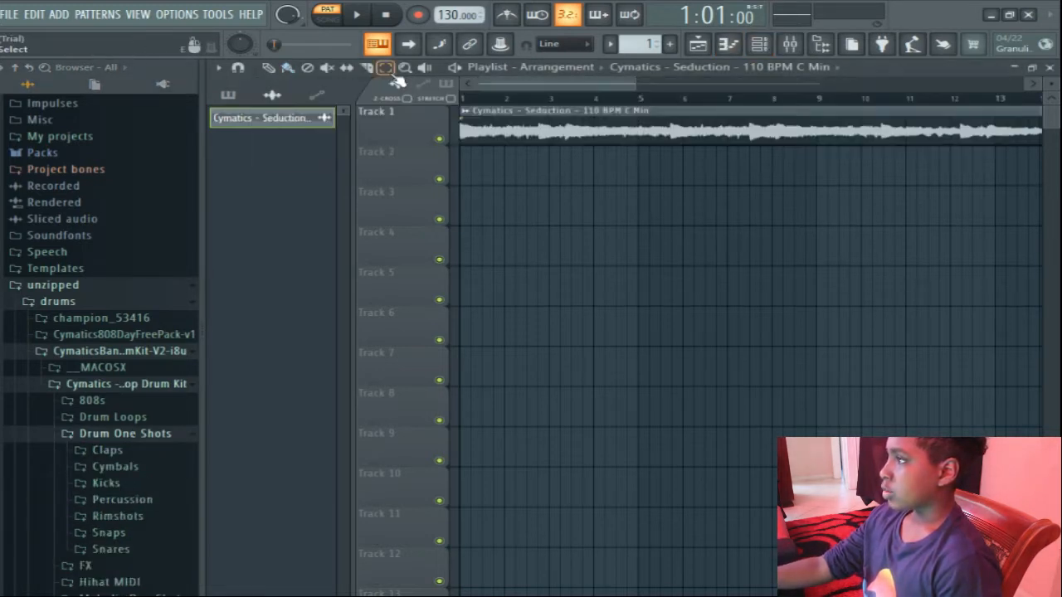
left_click(287, 67)
left_click(758, 45)
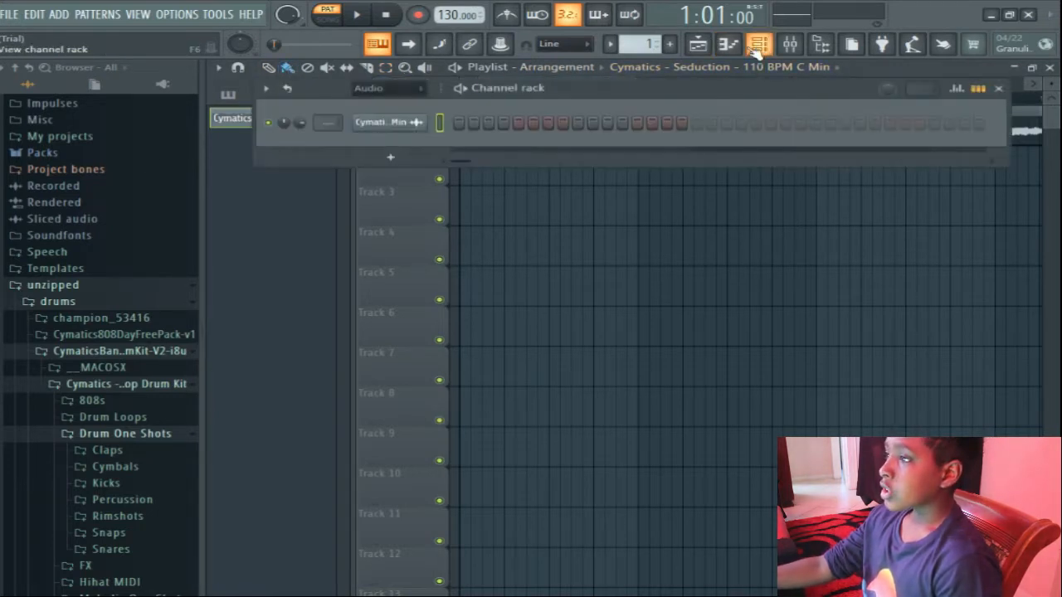
left_click(419, 89)
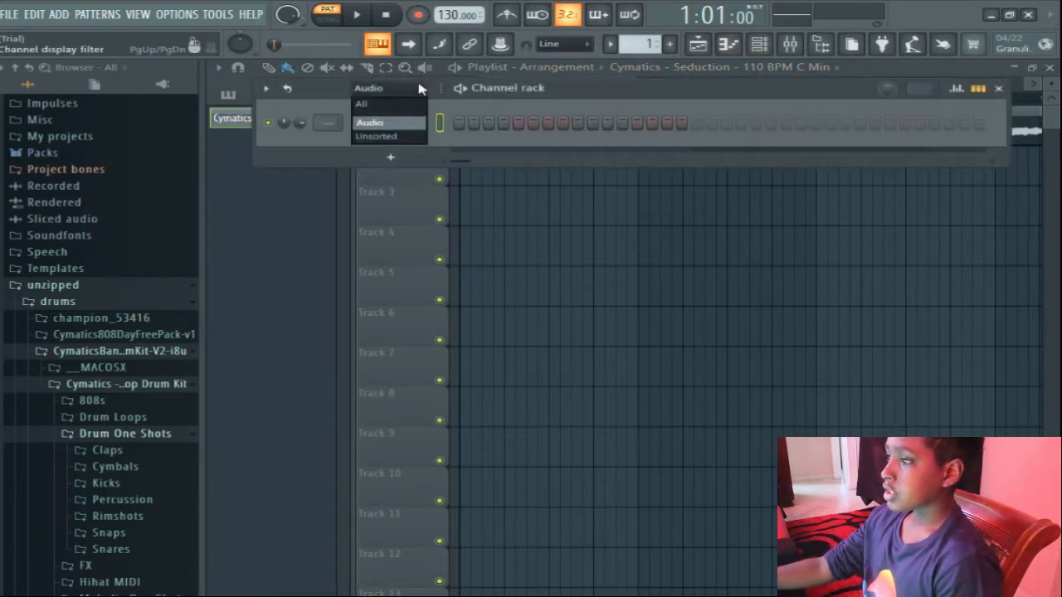
left_click(422, 136)
Audition the kit's kick samples and replace the 808 Kick channel's sample with Kick 6 - A.
left_click(135, 486)
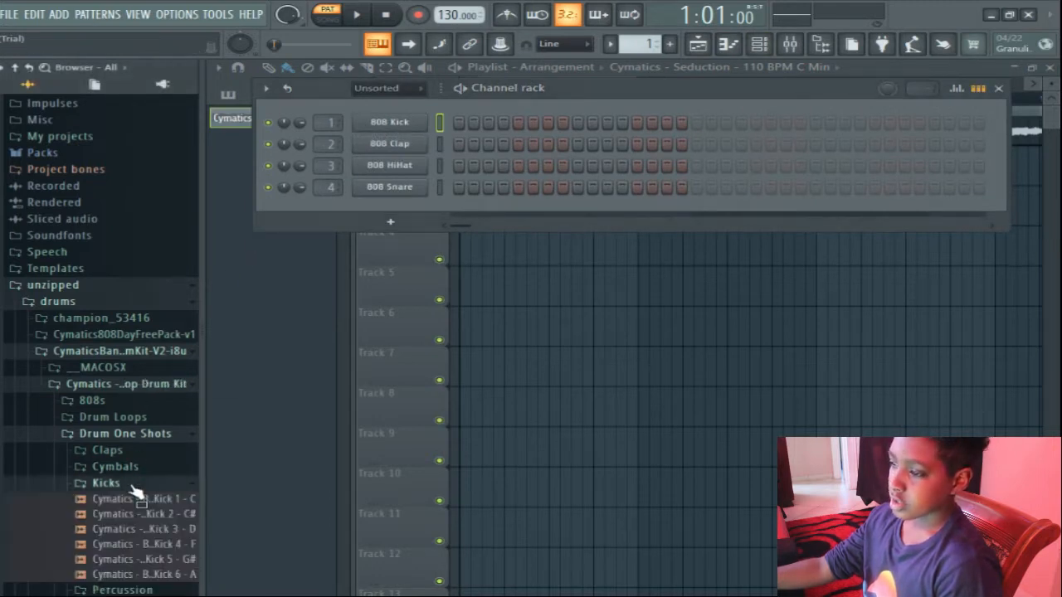
left_click(156, 545)
left_click(155, 518)
left_click(160, 561)
left_click(167, 573)
left_click_drag(167, 573, 369, 122)
Load Clap 2, Closed Hihat 4 and Rimshot 1 into the remaining default channels, and add Percussion 2 and Snap 1 as new channels.
left_click(156, 485)
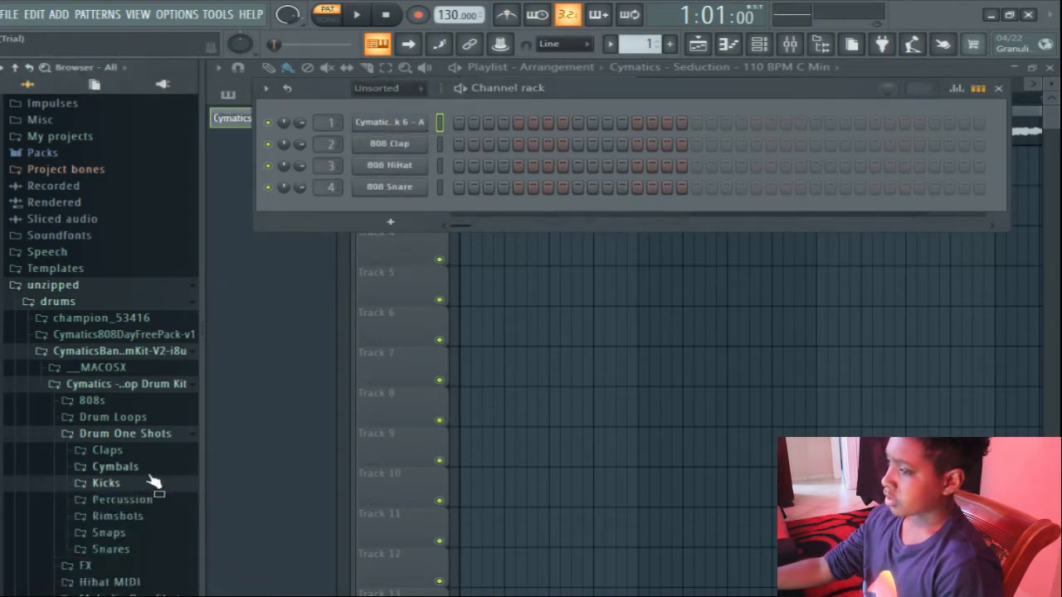
left_click(143, 452)
left_click(166, 496)
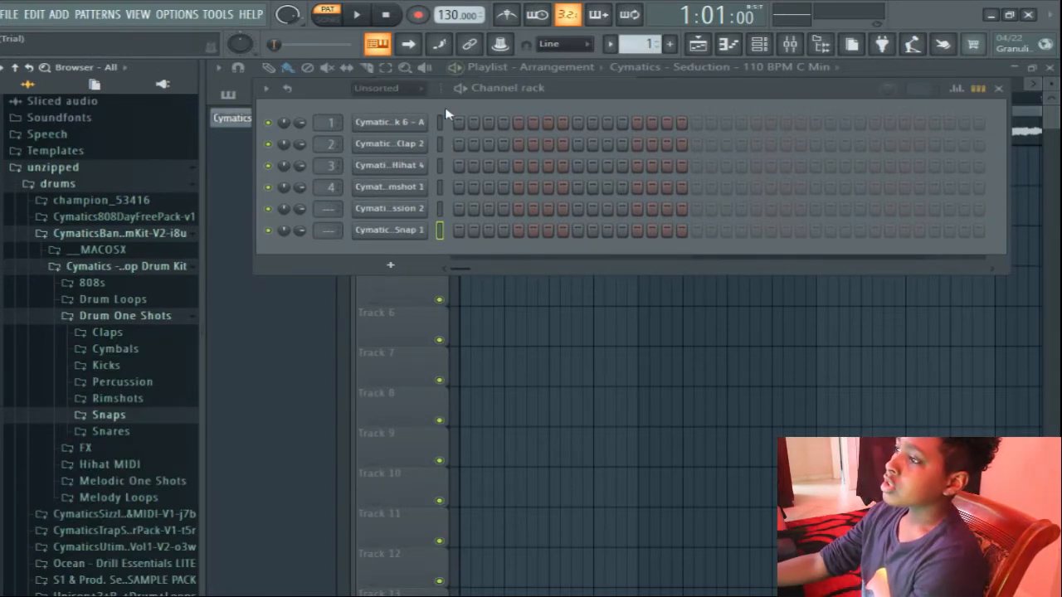
Place a kick on step 1 and fill the hi-hat channel on every 2 steps.
key("space")
key("space")
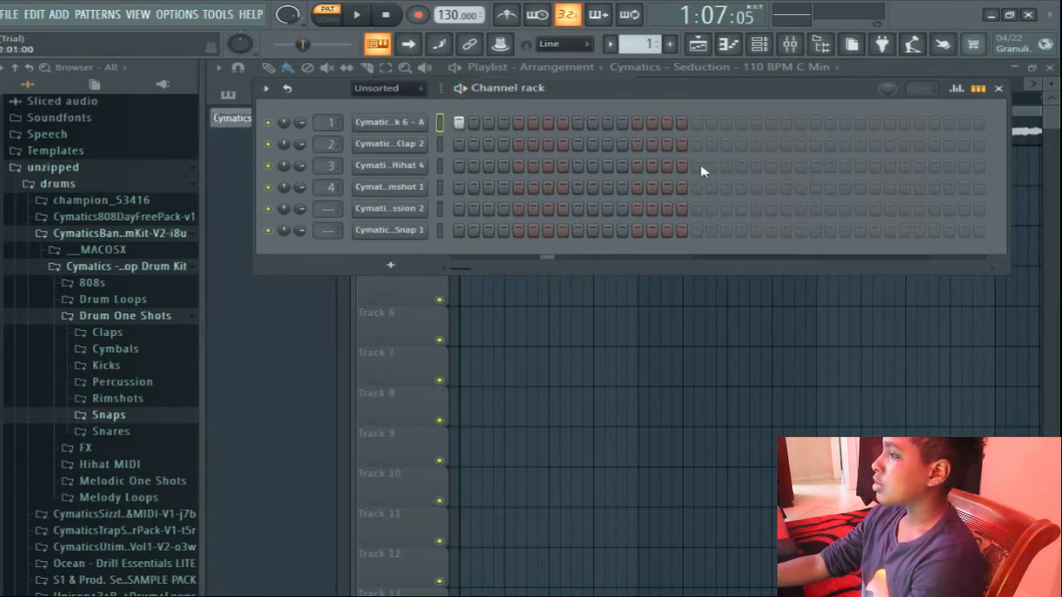
right_click(390, 165)
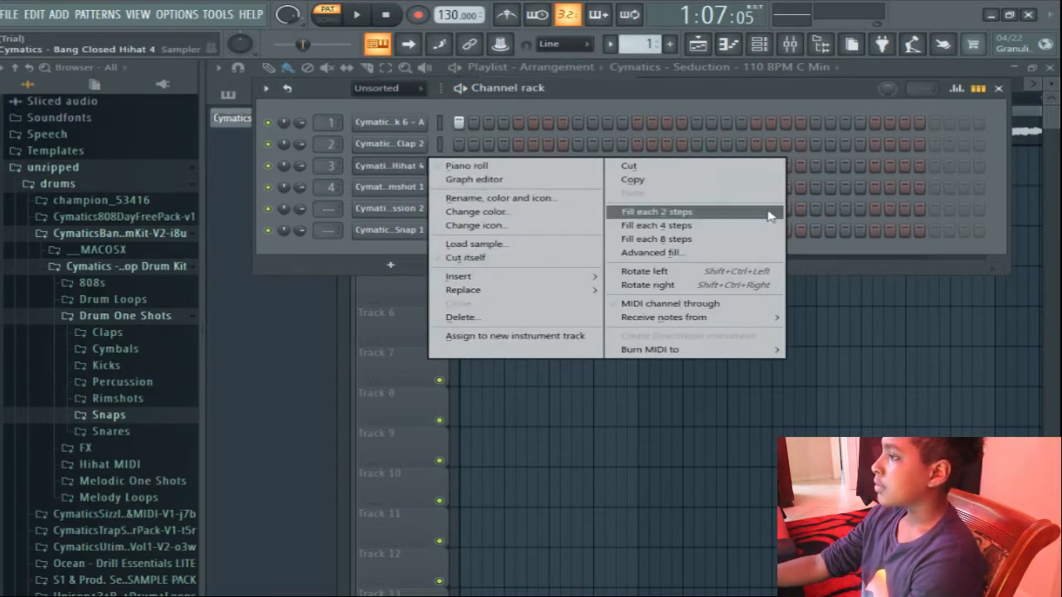
left_click(755, 212)
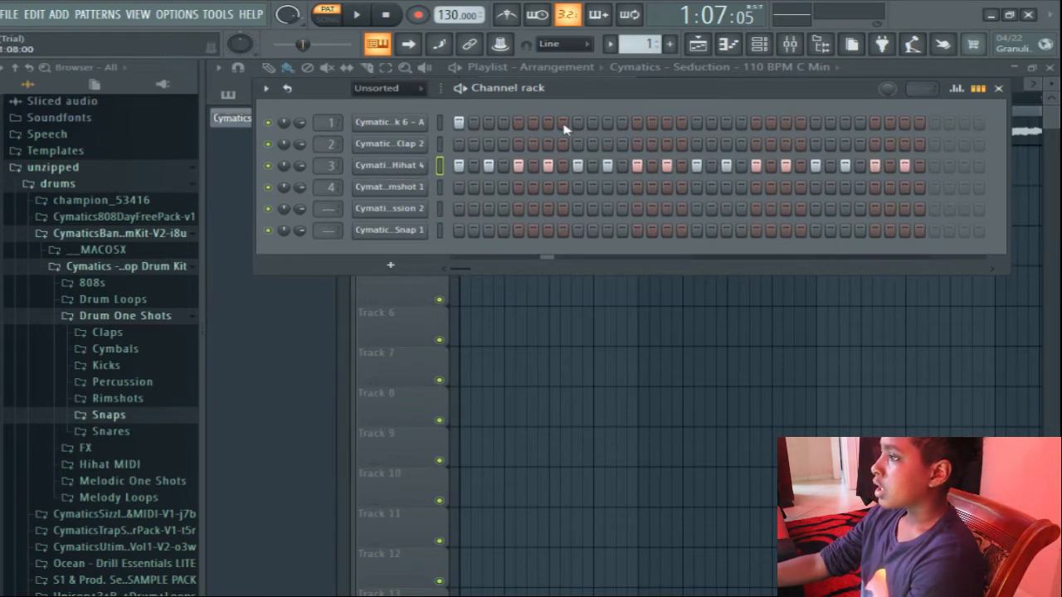
Add kicks on steps 21 and 31, checking their placement against playback of the pattern.
key("space")
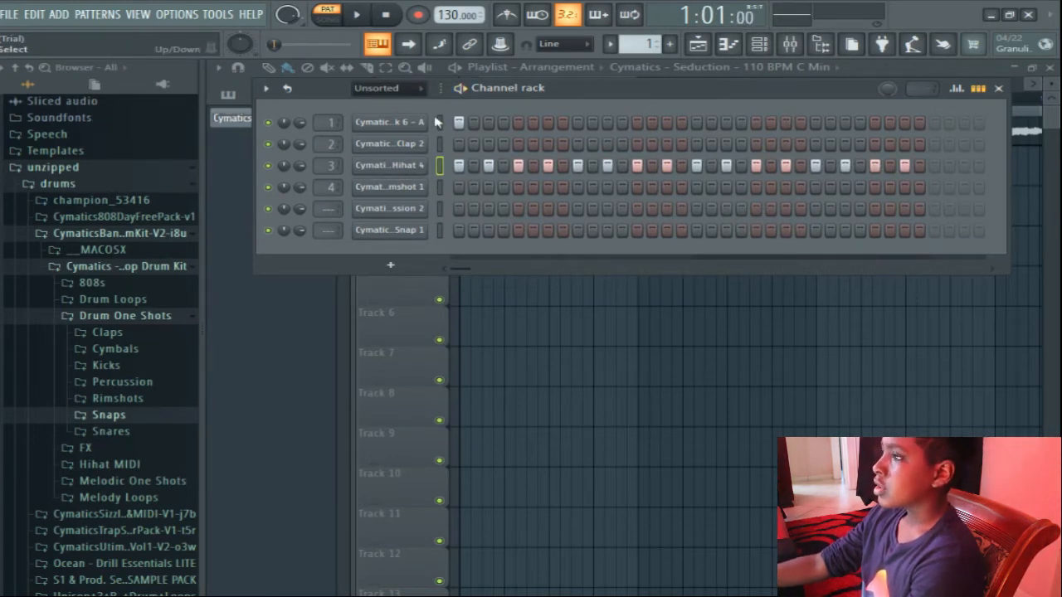
left_click(697, 122)
key("space")
key("space")
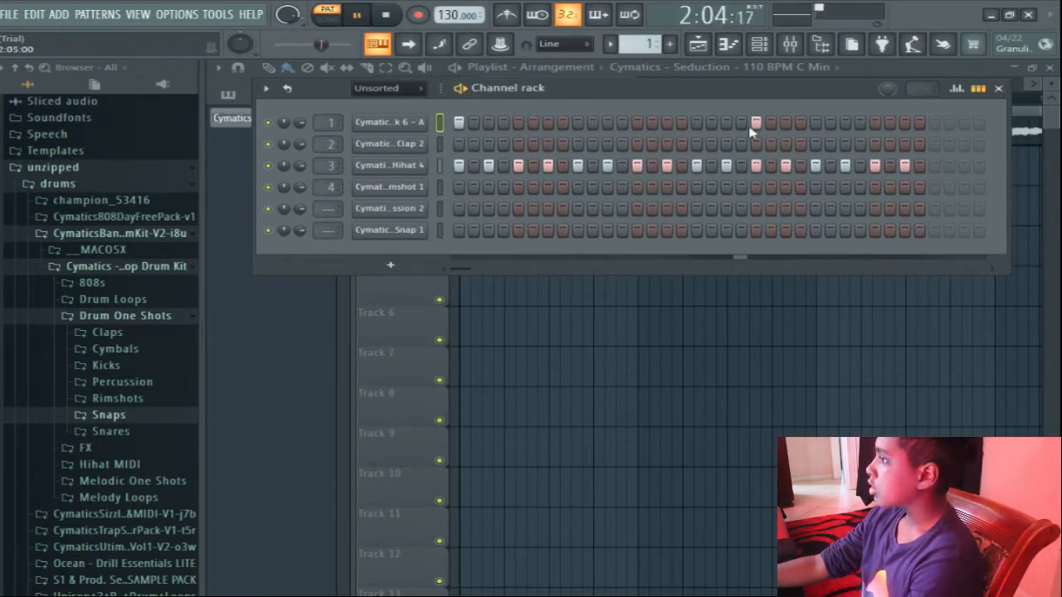
left_click(904, 122)
key("space")
Place clap, rimshot and snap hits on steps 9 and 25 of the pattern.
left_click(577, 145)
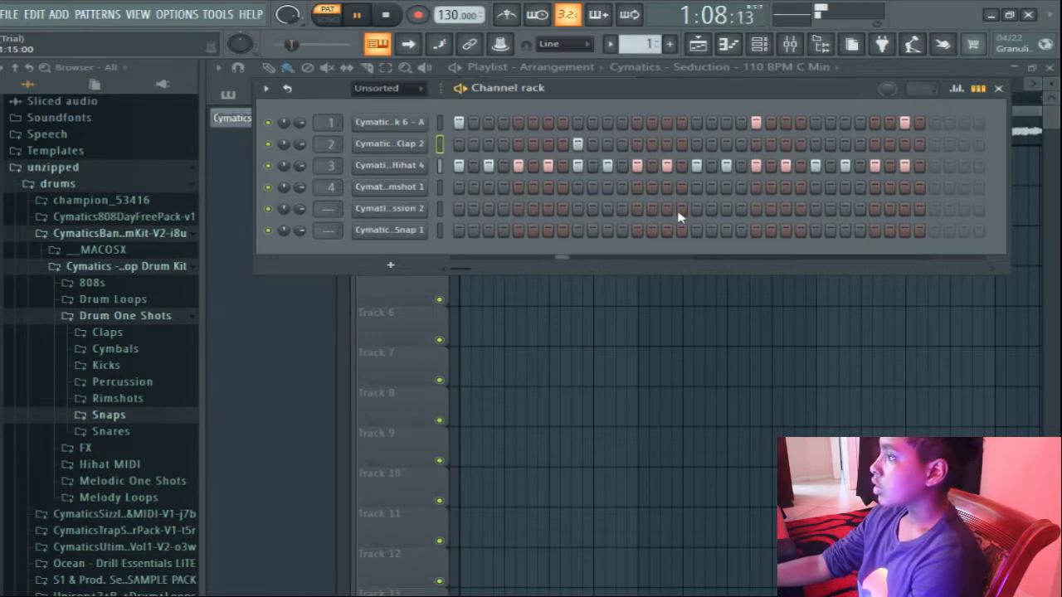
left_click(815, 144)
left_click(874, 144)
key("space")
key("space")
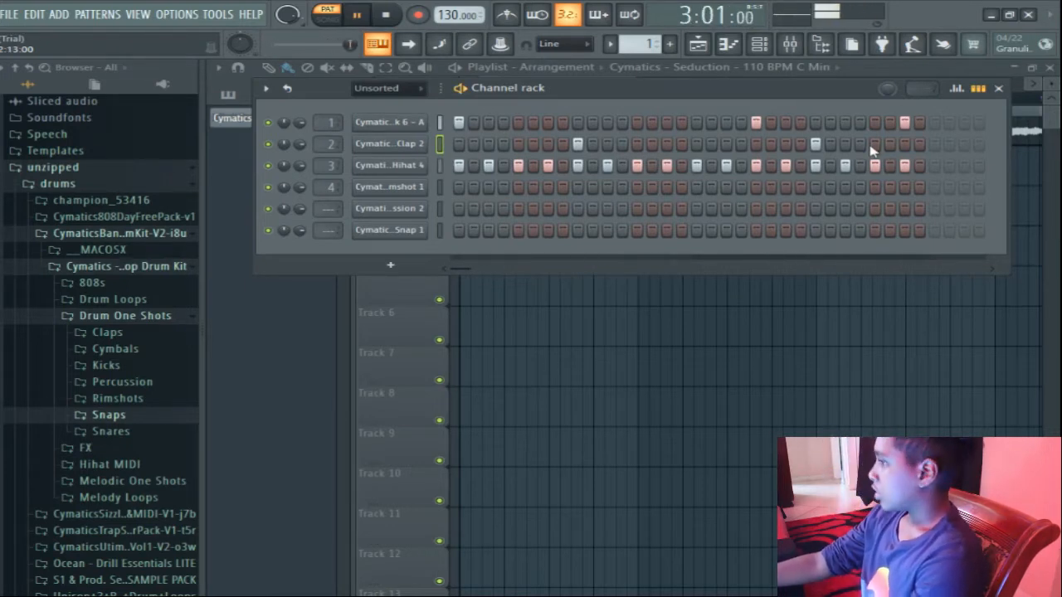
key("space")
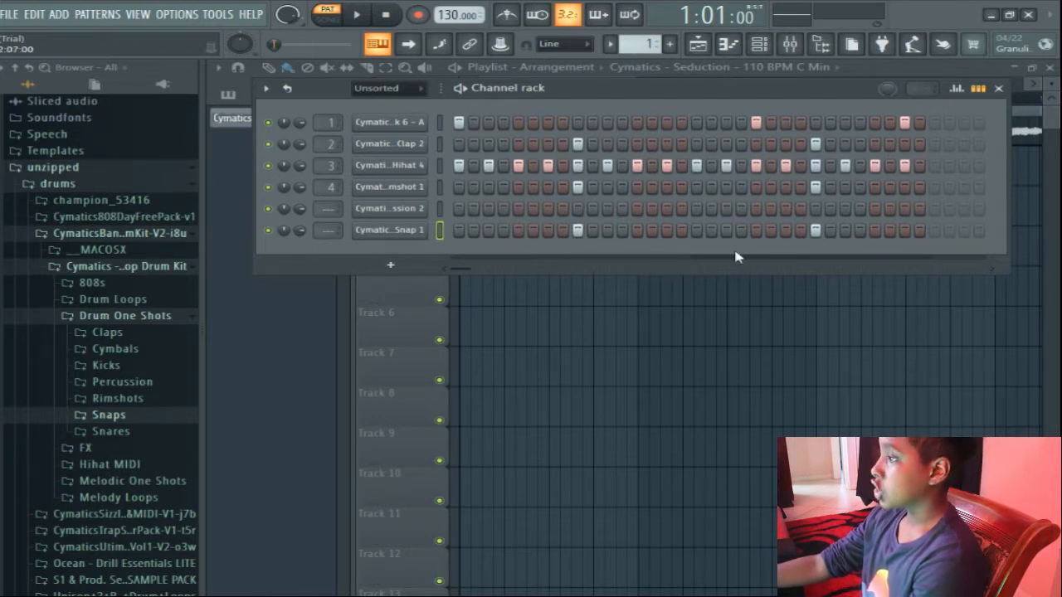
Place percussion hits on steps 11, 12, 27, 30 and 31, adjusting their placement during playback.
left_click_drag(611, 208, 623, 209)
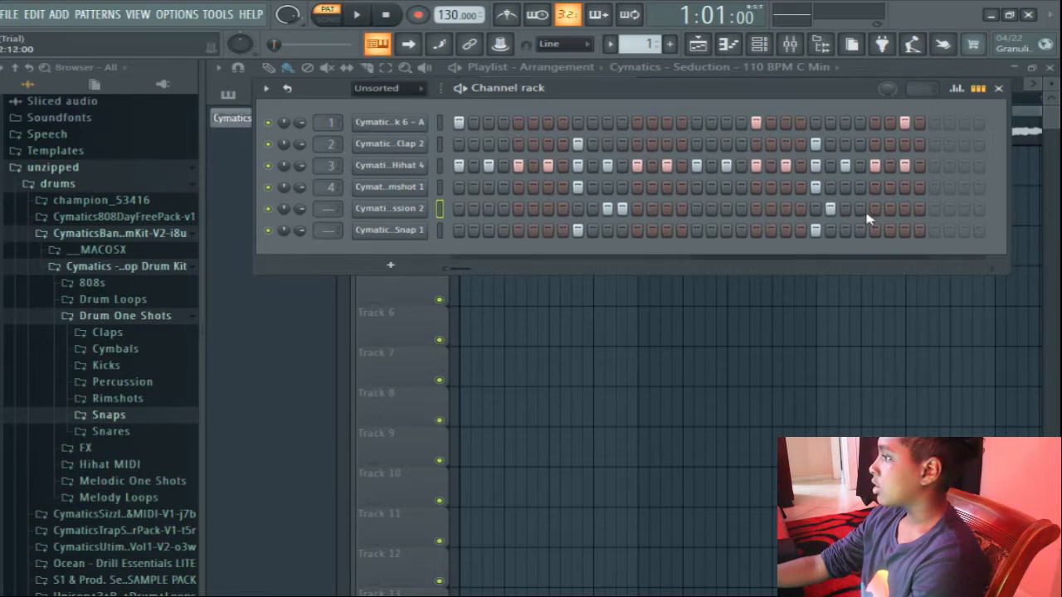
key("space")
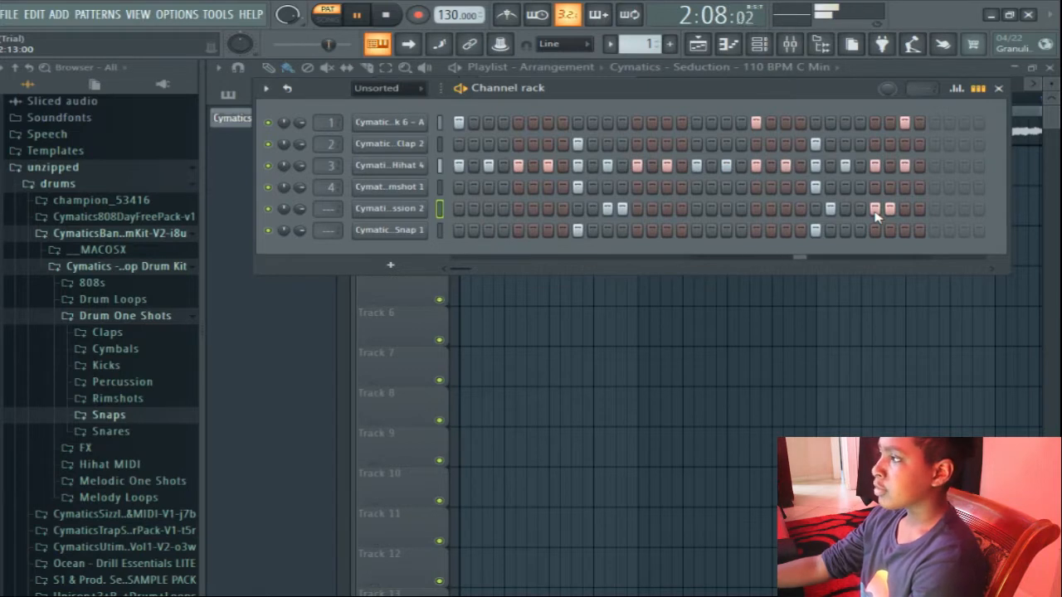
left_click(844, 208)
left_click(874, 208)
left_click(904, 208)
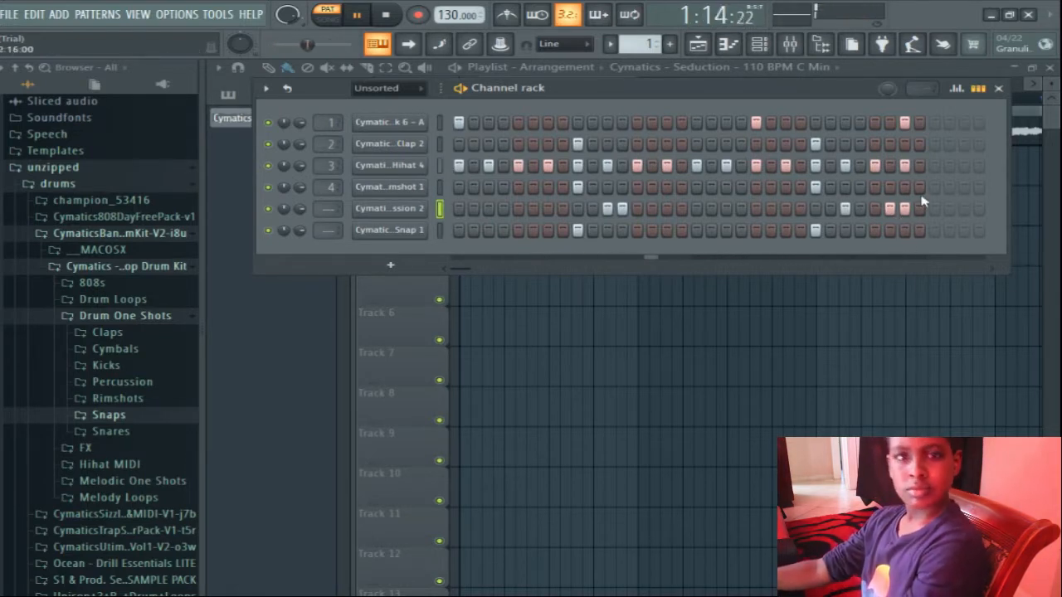
key("space")
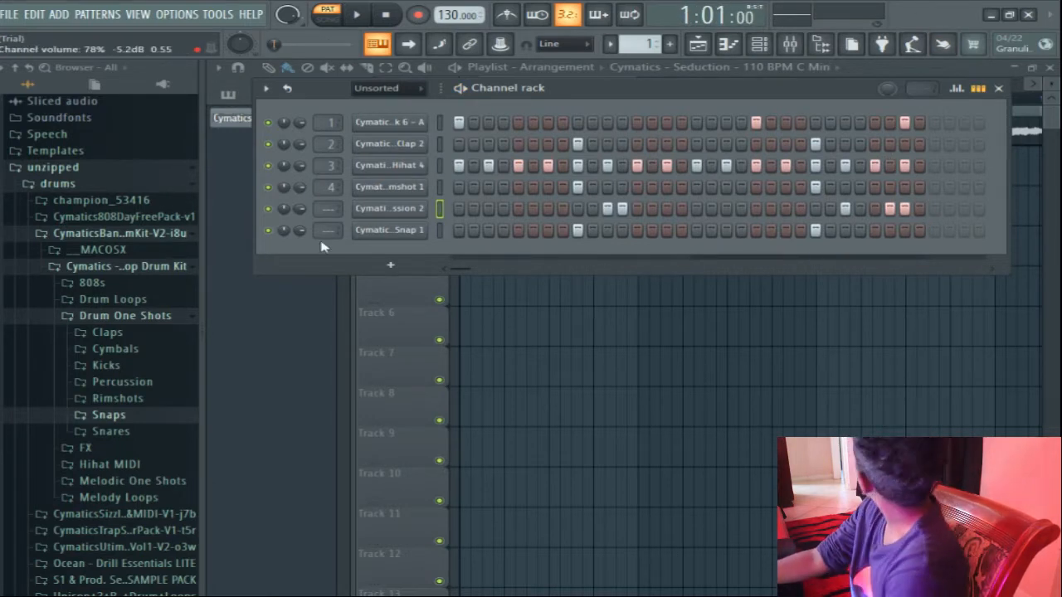
Lower the velocity of the percussion hits on steps 12, 30 and 31 in the graph editor, making step 31 softer than step 30.
left_click(955, 88)
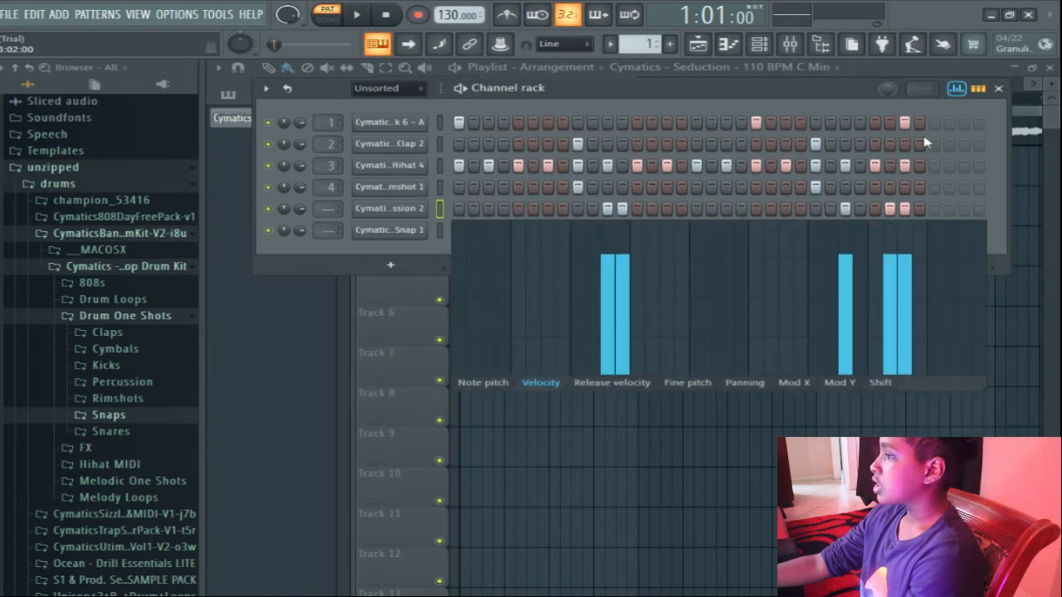
left_click(624, 275)
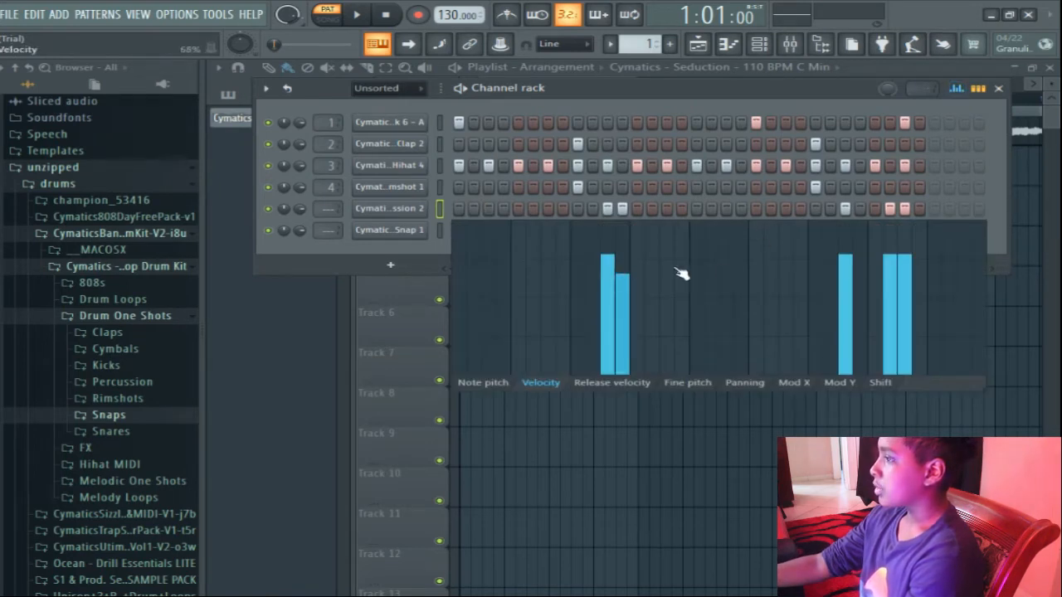
left_click(890, 270)
left_click(904, 283)
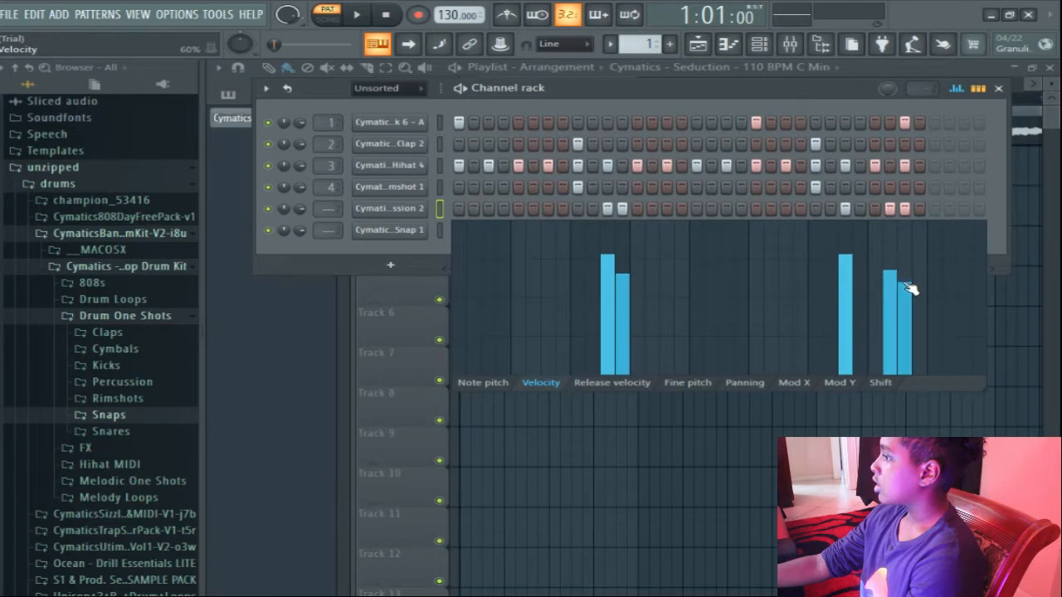
left_click(956, 88)
Lower the velocity of every second hi-hat hit, from step 3 to step 31, to about 60%, and play the pattern back.
left_click(440, 165)
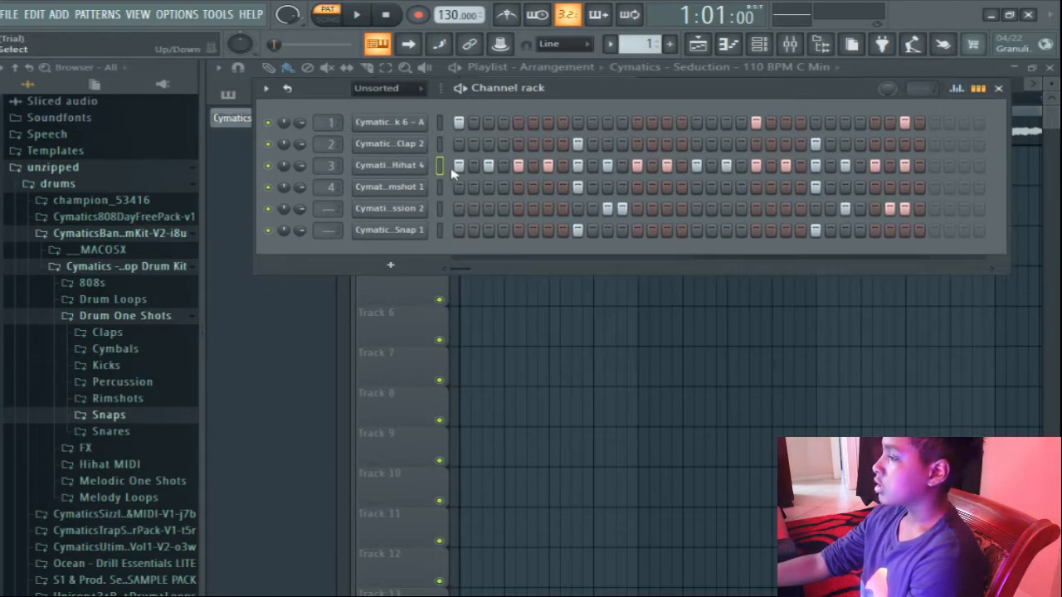
left_click(956, 88)
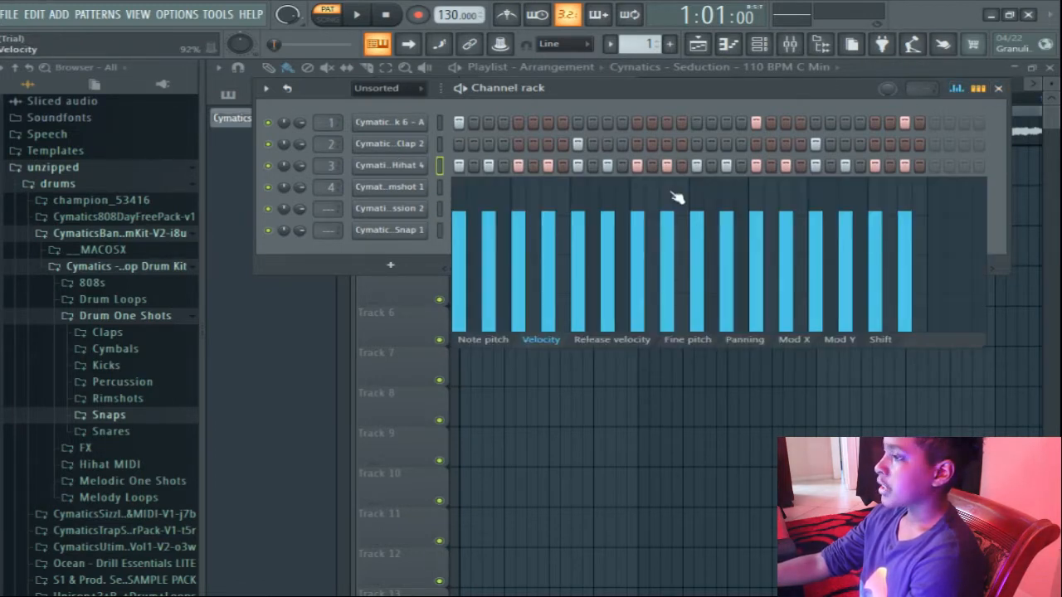
left_click(488, 237)
left_click(547, 231)
left_click(607, 246)
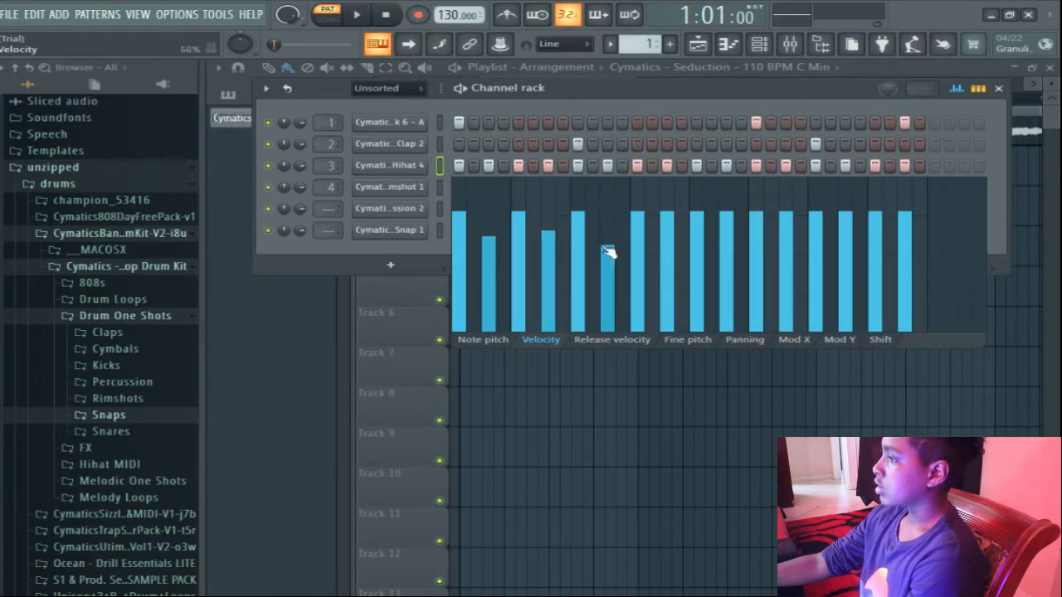
left_click(667, 239)
left_click(726, 232)
left_click(785, 248)
left_click(846, 244)
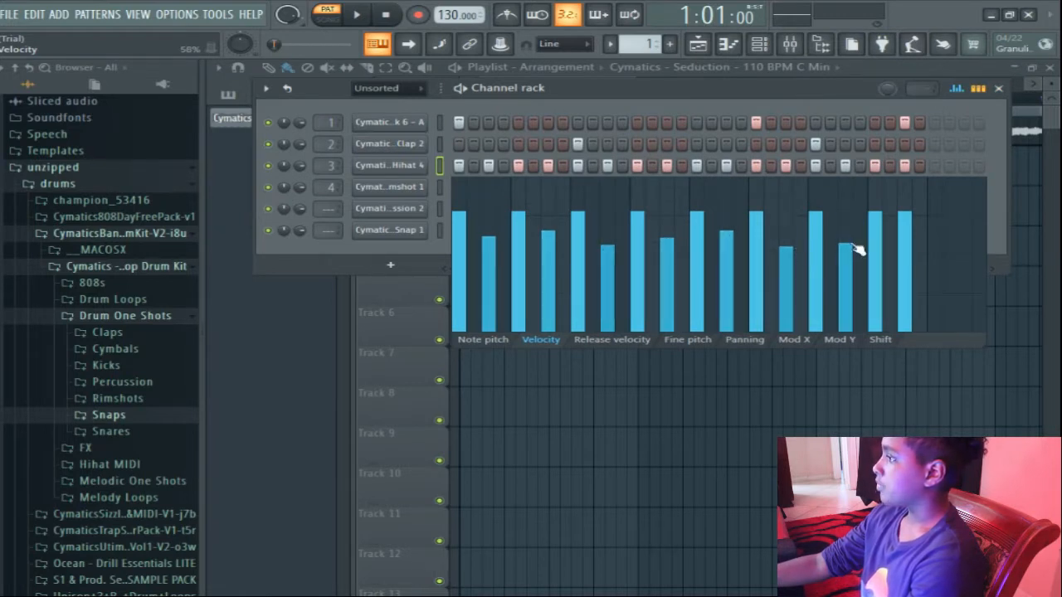
left_click(906, 242)
left_click(956, 88)
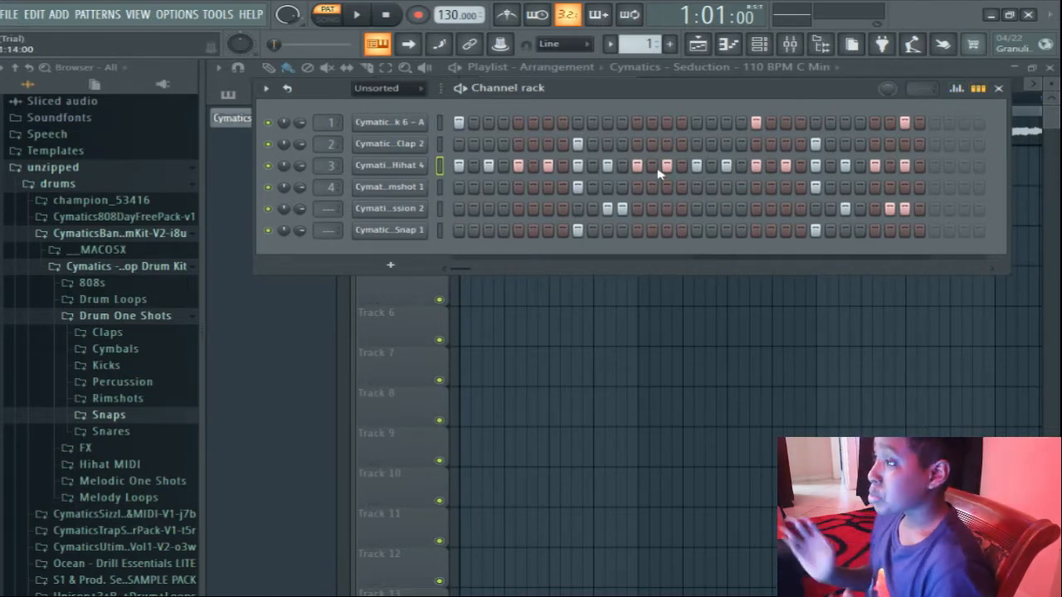
key("space")
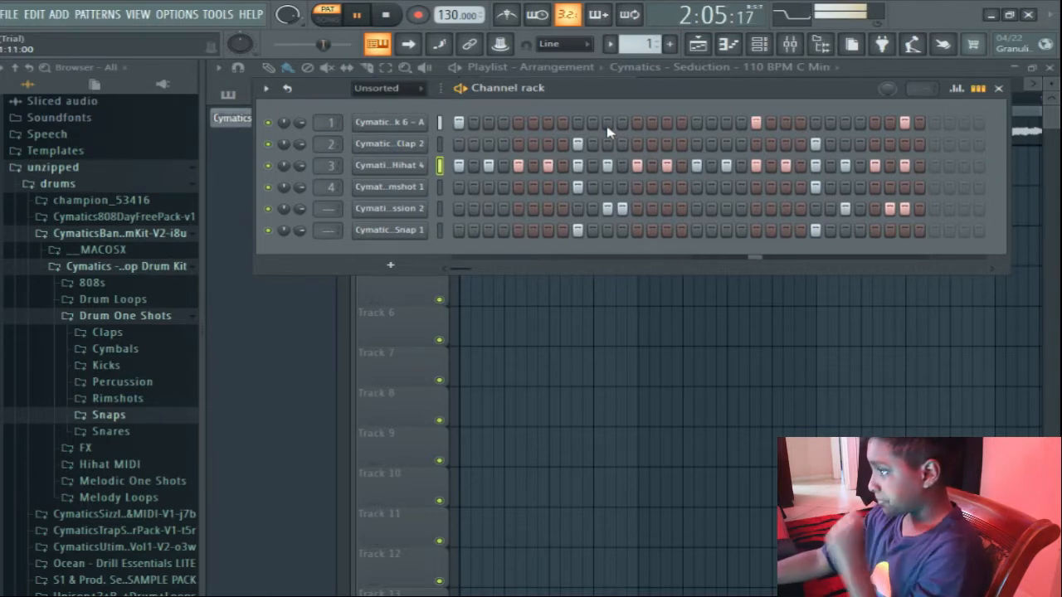
Adjust the channel volumes of the percussion and snap while checking the pattern in playback.
key("space")
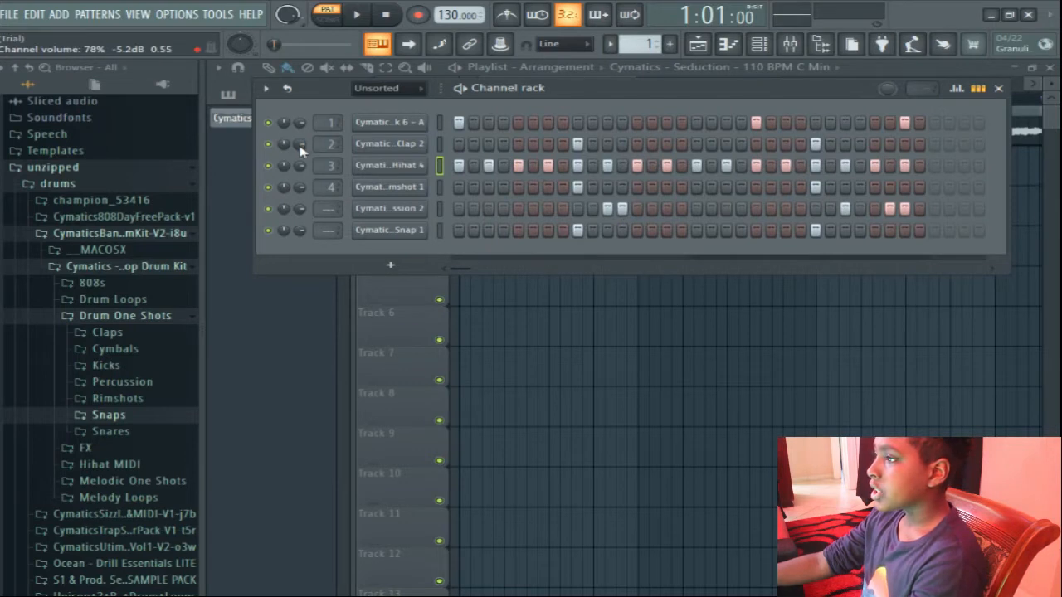
key("space")
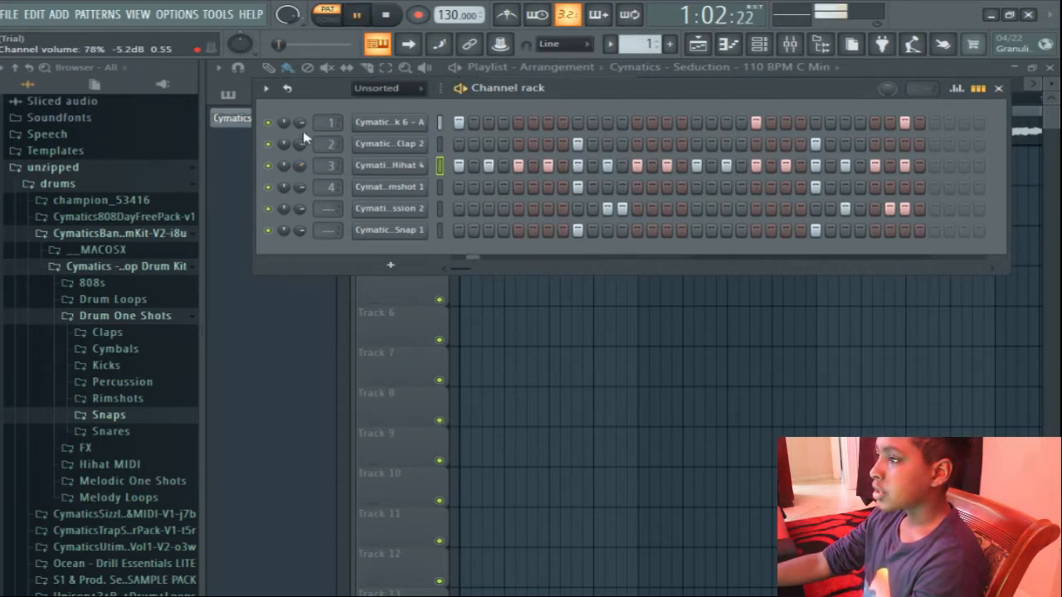
key("space")
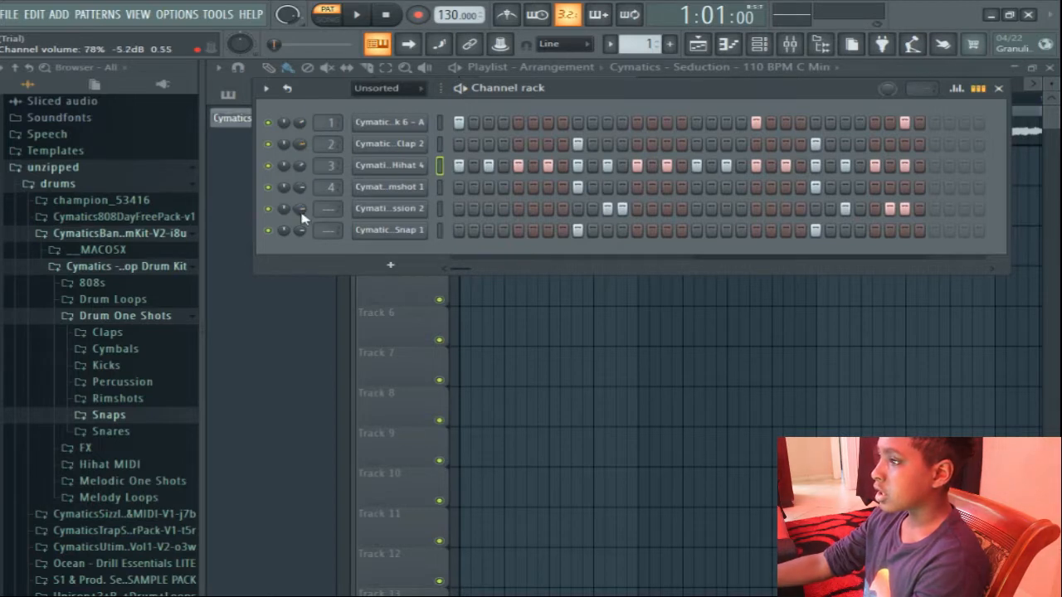
left_click_drag(300, 212, 300, 205)
key("space")
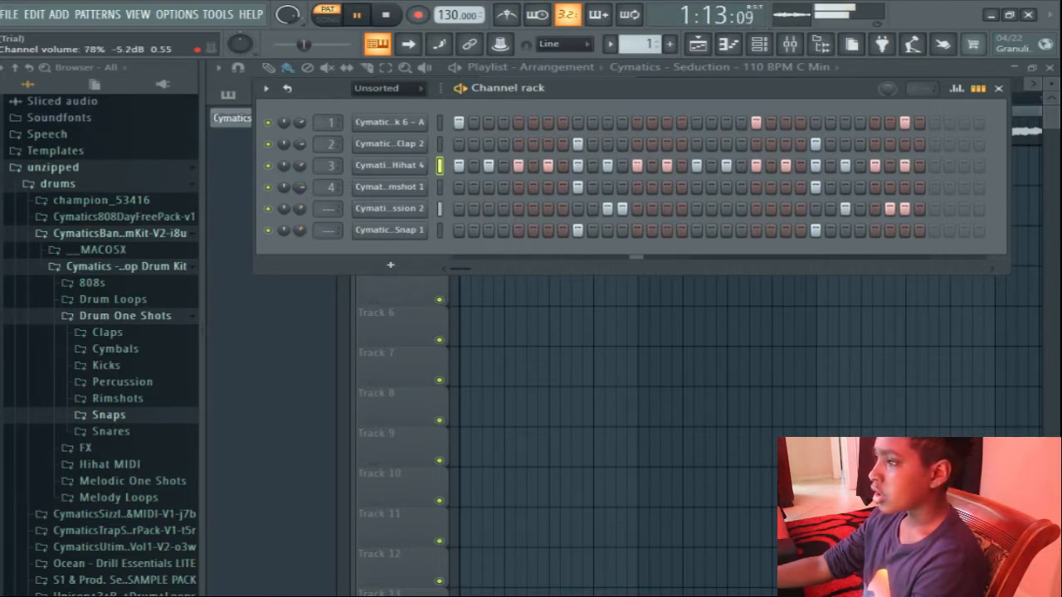
left_click_drag(301, 232, 301, 220)
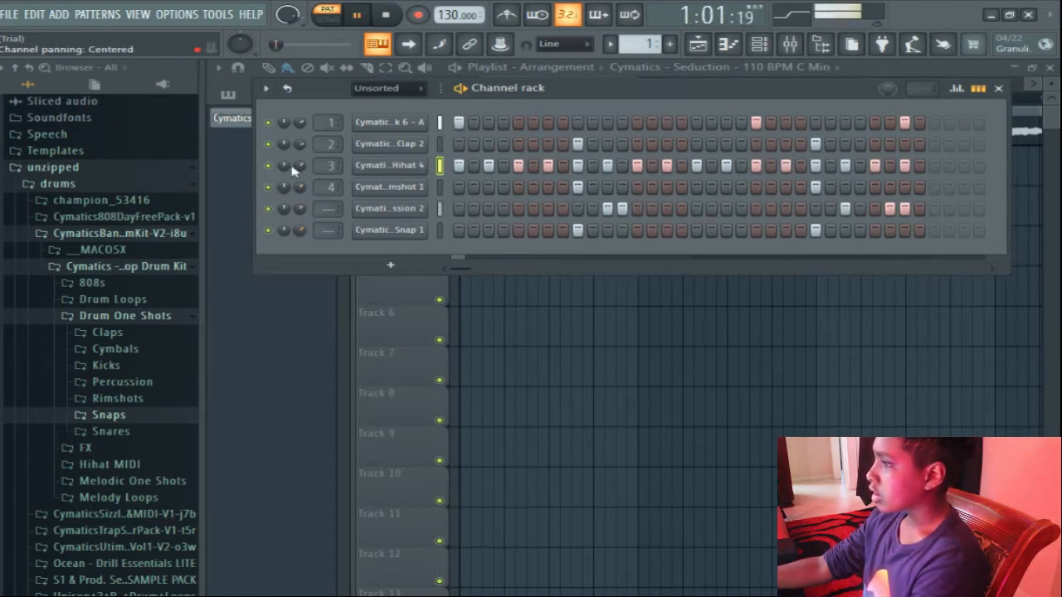
key("space")
left_click(999, 88)
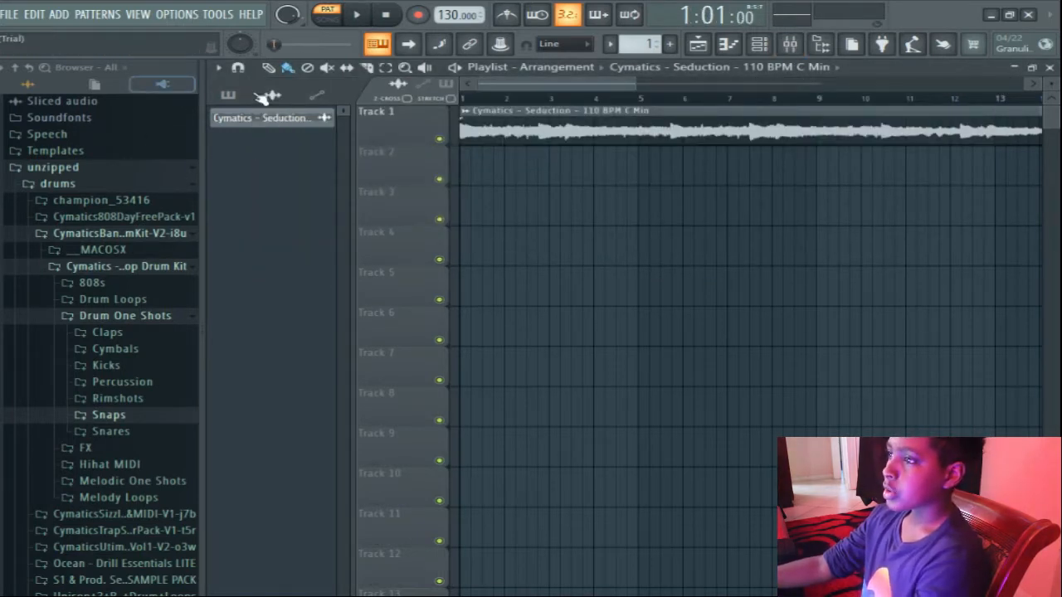
Split Pattern 1 by channel and place each drum pattern at bar 1 on its own playlist track, using tracks 2 to 7.
left_click(228, 94)
left_click(258, 118)
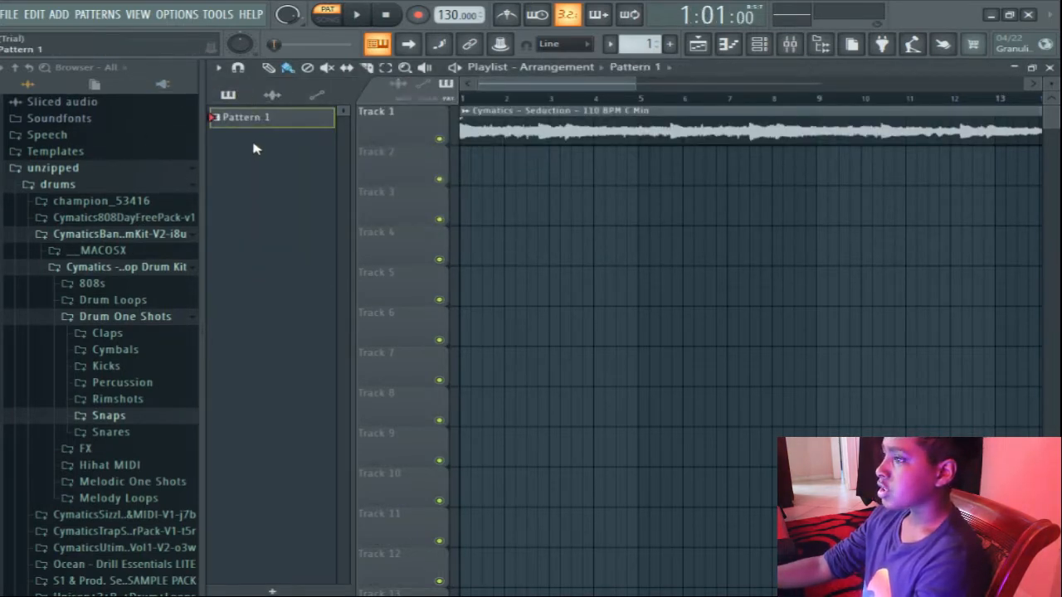
right_click(259, 131)
left_click(283, 362)
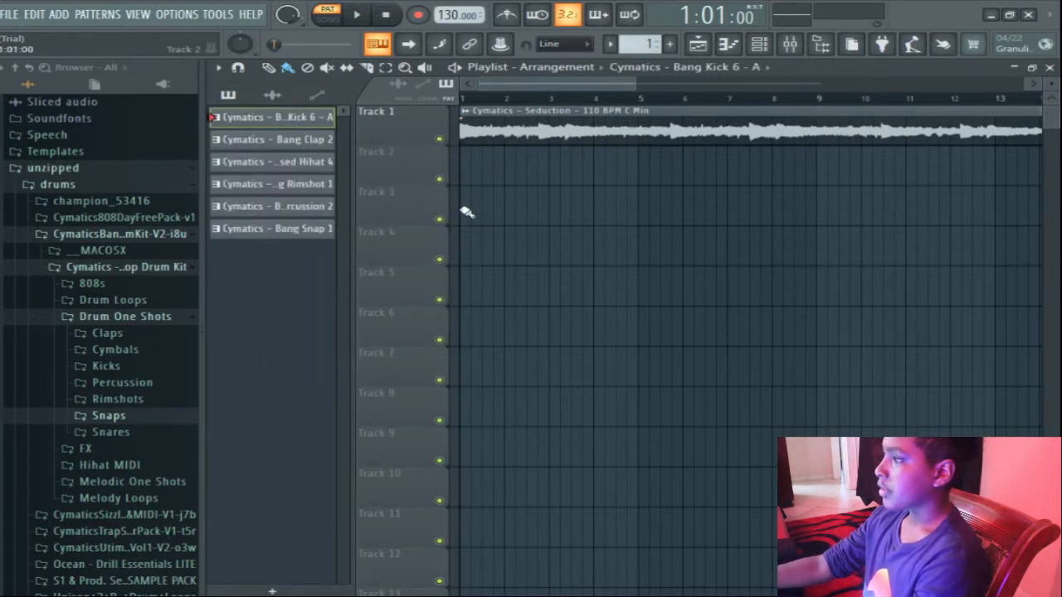
left_click(466, 181)
left_click(291, 141)
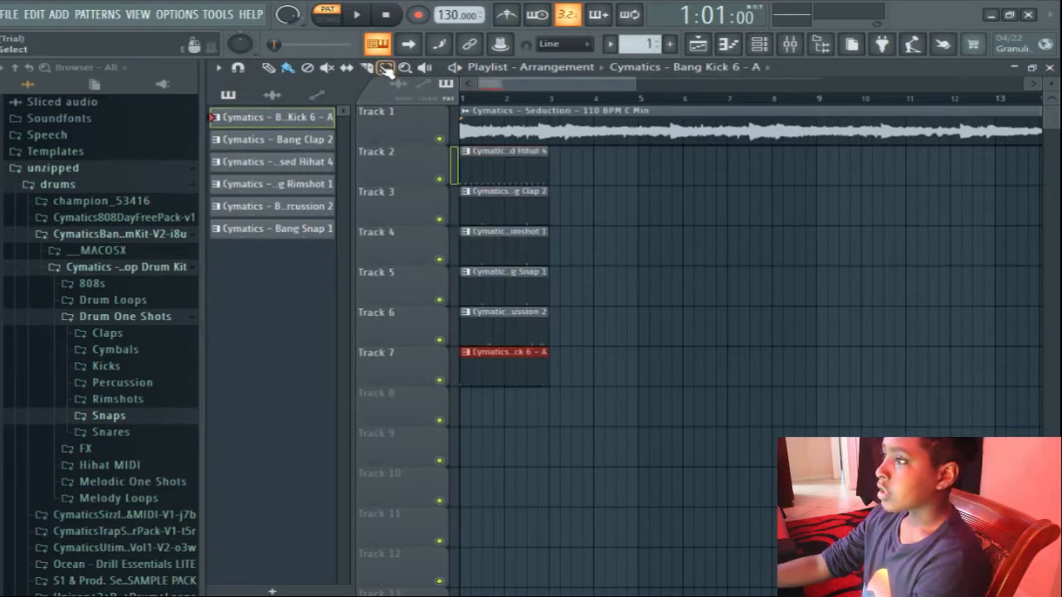
Select the six drum clips in the playlist and duplicate them end to end up to bar 29.
left_click(385, 68)
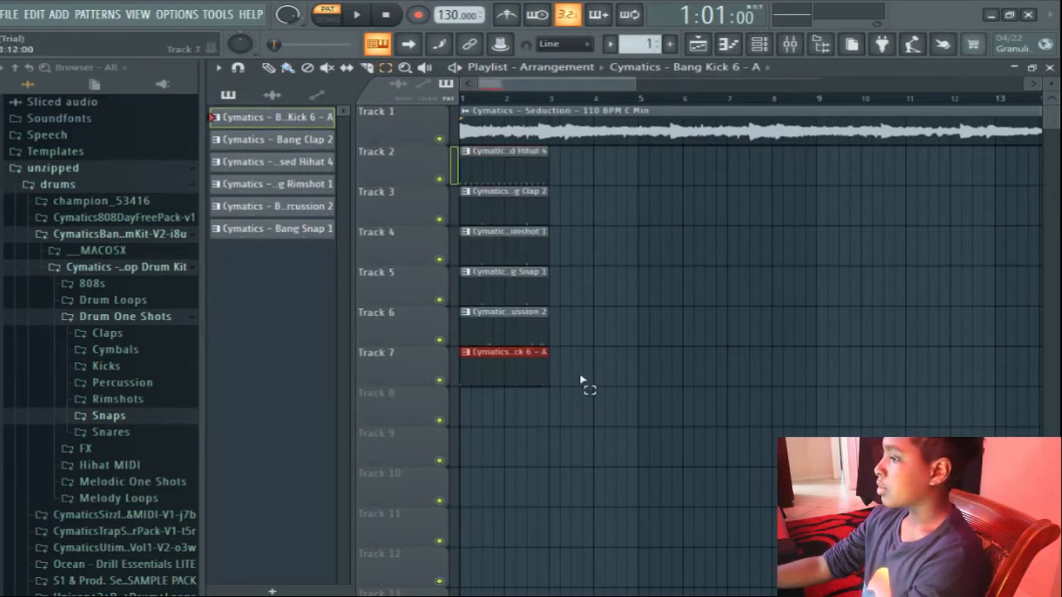
left_click_drag(578, 425, 469, 150)
left_click(269, 68)
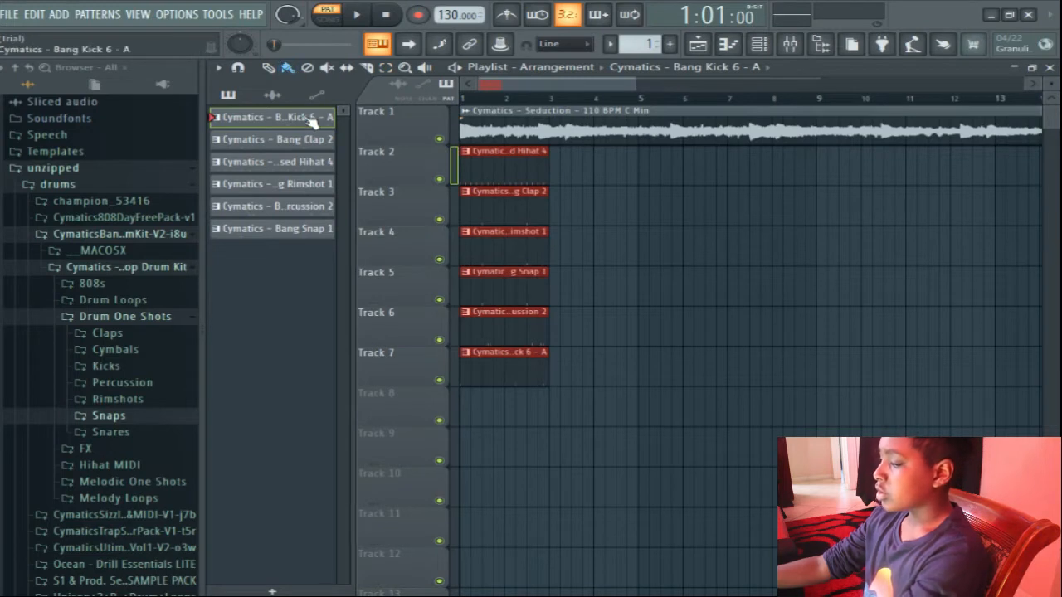
key("ctrl+b")
key("ctrl+b")
key("ctrl+b")
key("ctrl+b")
key("ctrl+b")
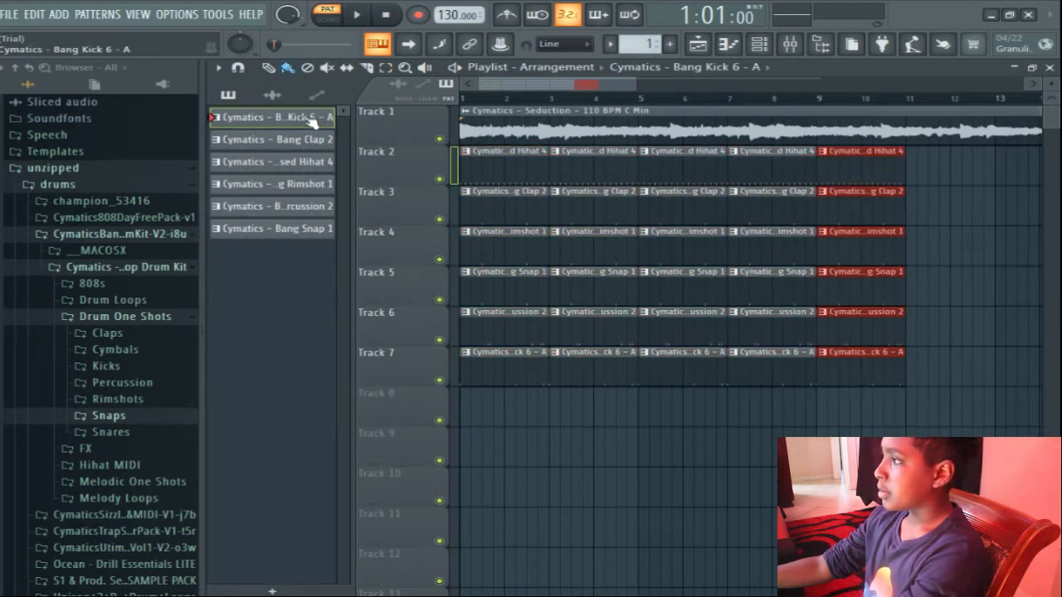
key("ctrl+b")
key("ctrl+b")
key("ctrl+b")
key("ctrl+b")
key("ctrl+b")
key("ctrl+b")
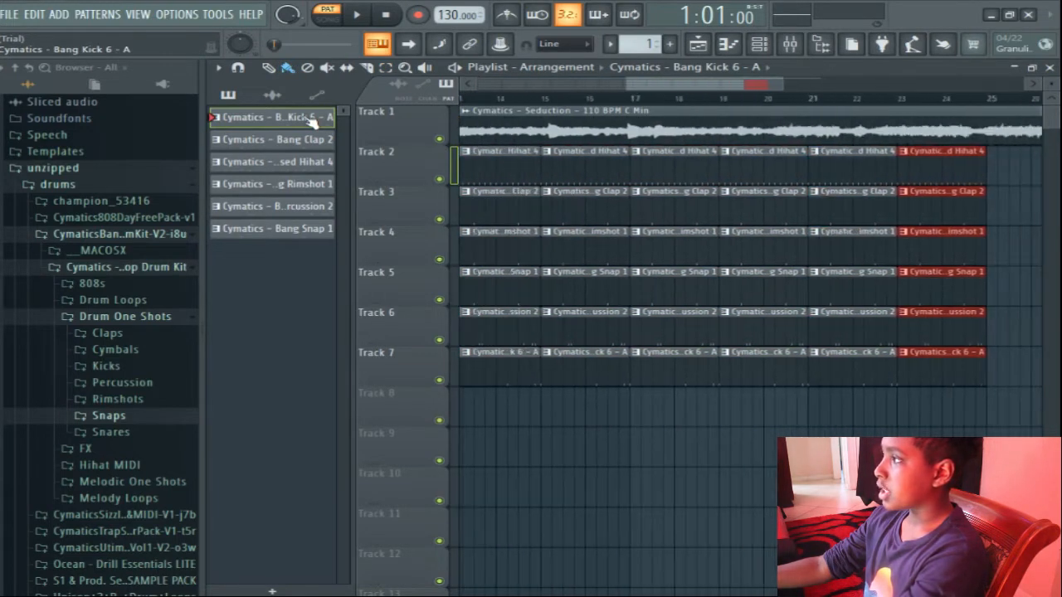
key("ctrl+b")
key("ctrl+b")
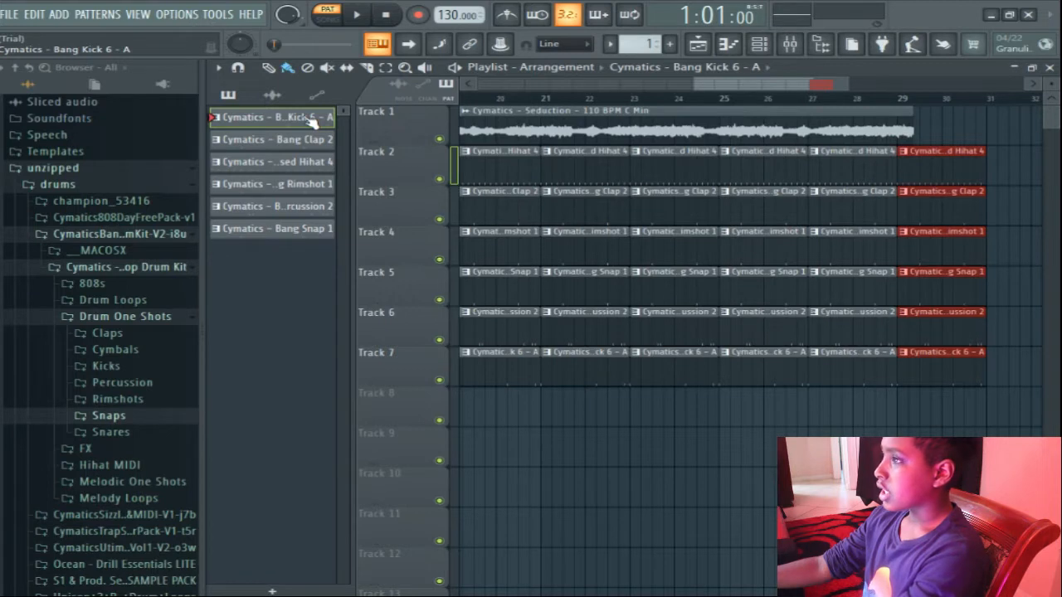
key("ctrl+z")
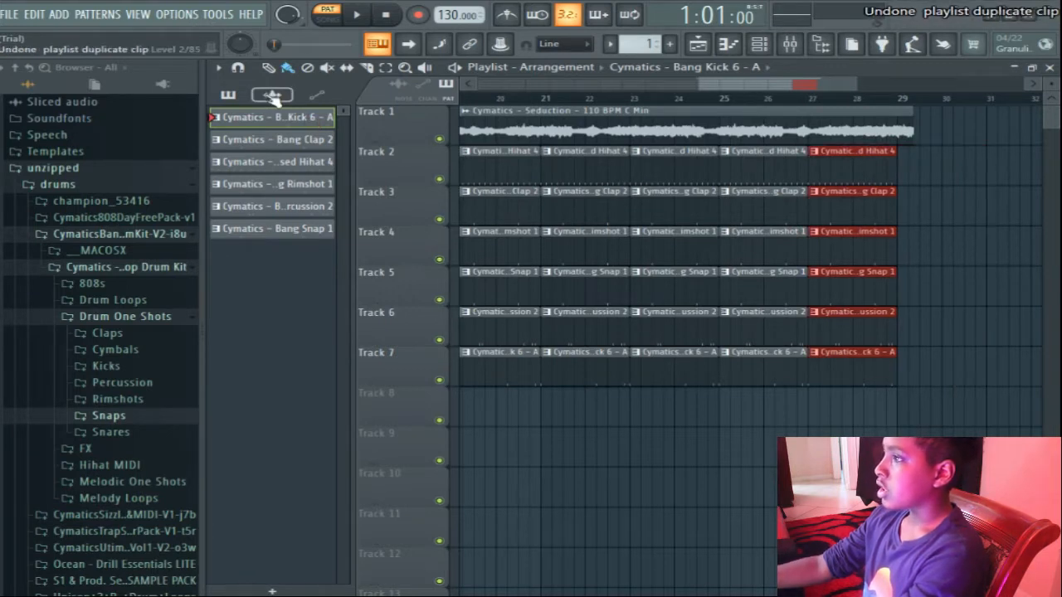
Set the project tempo to 110 BPM.
left_click_drag(457, 15, 458, 42)
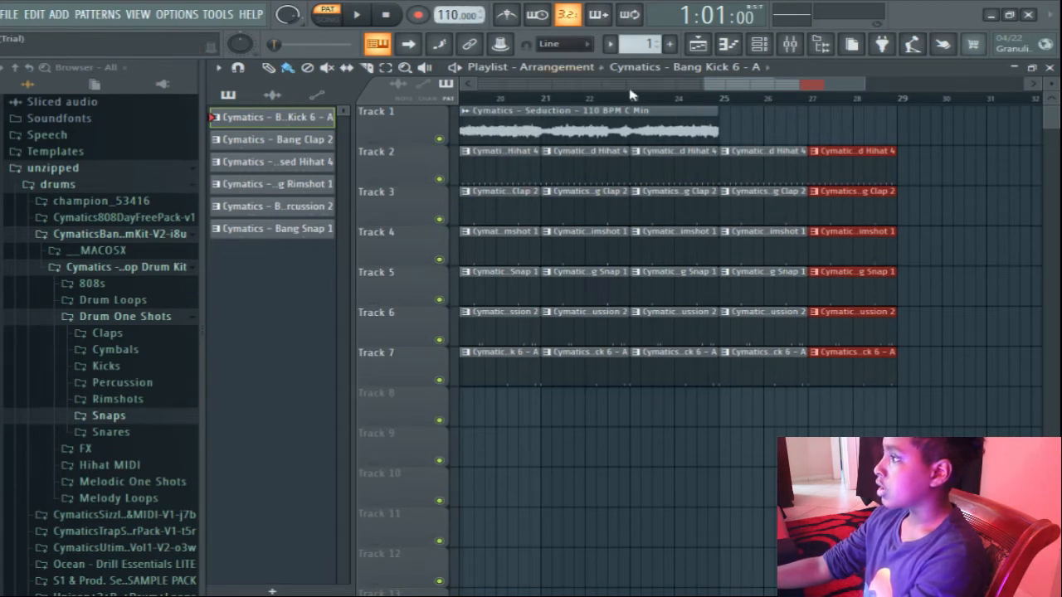
key("ctrl+z")
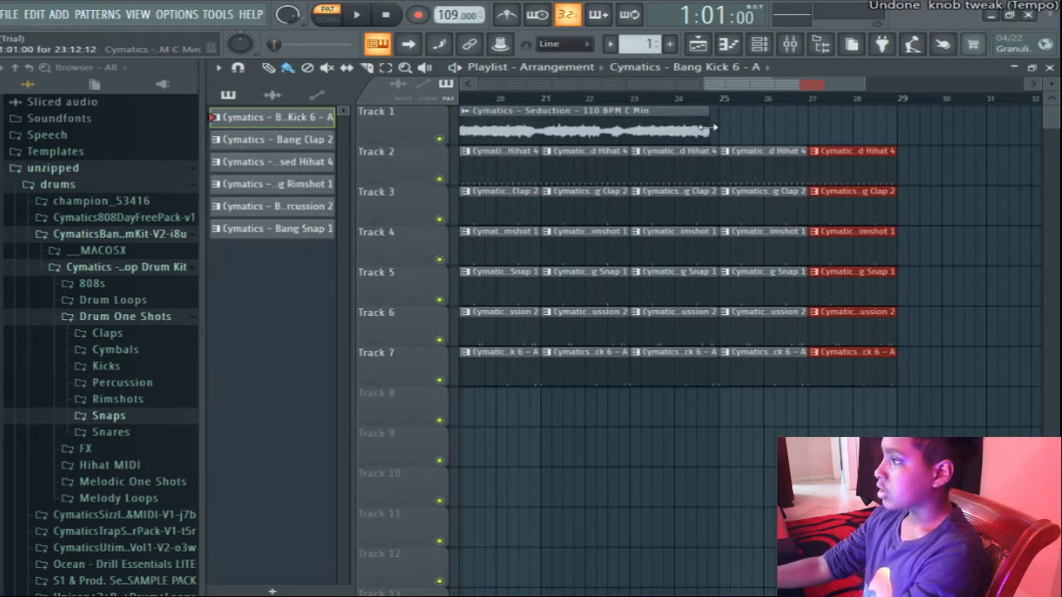
left_click_drag(455, 16, 455, 15)
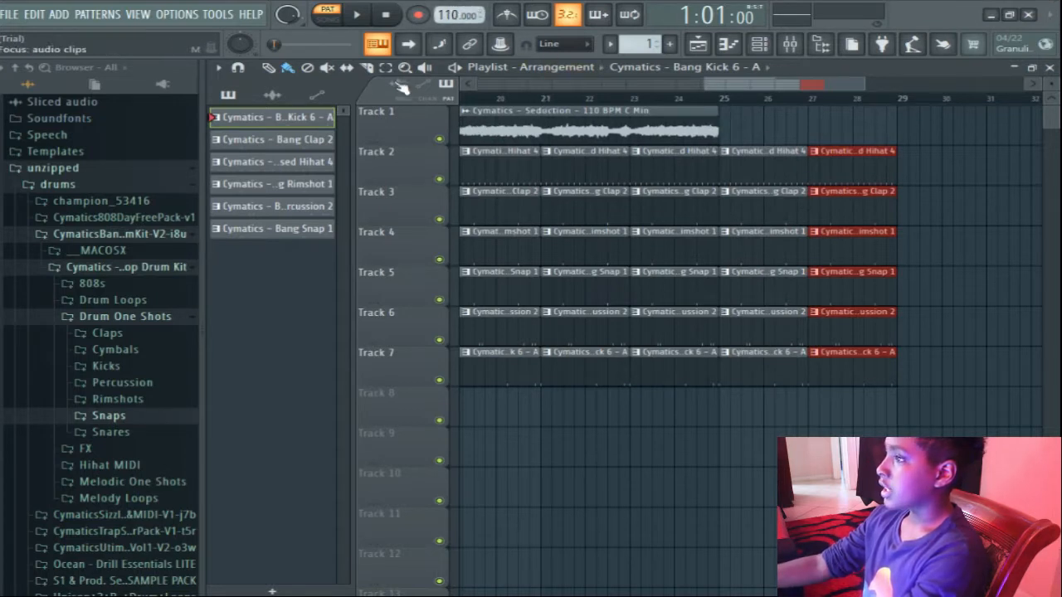
Delete the surplus drum clips from bar 25 onward, past the end of the melody.
right_click(869, 178)
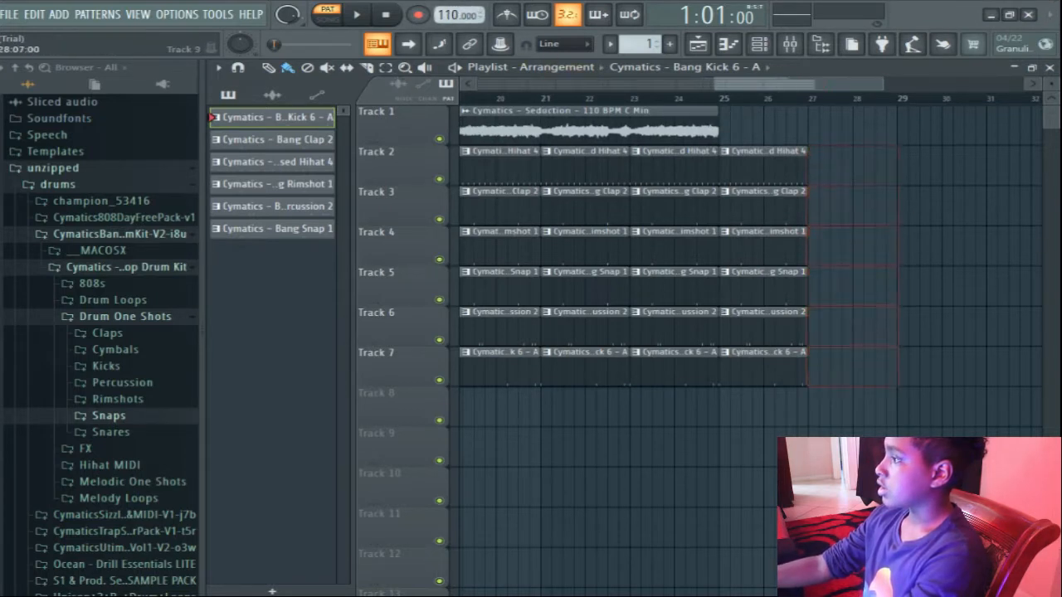
right_click(775, 161)
left_click_drag(760, 83, 510, 83)
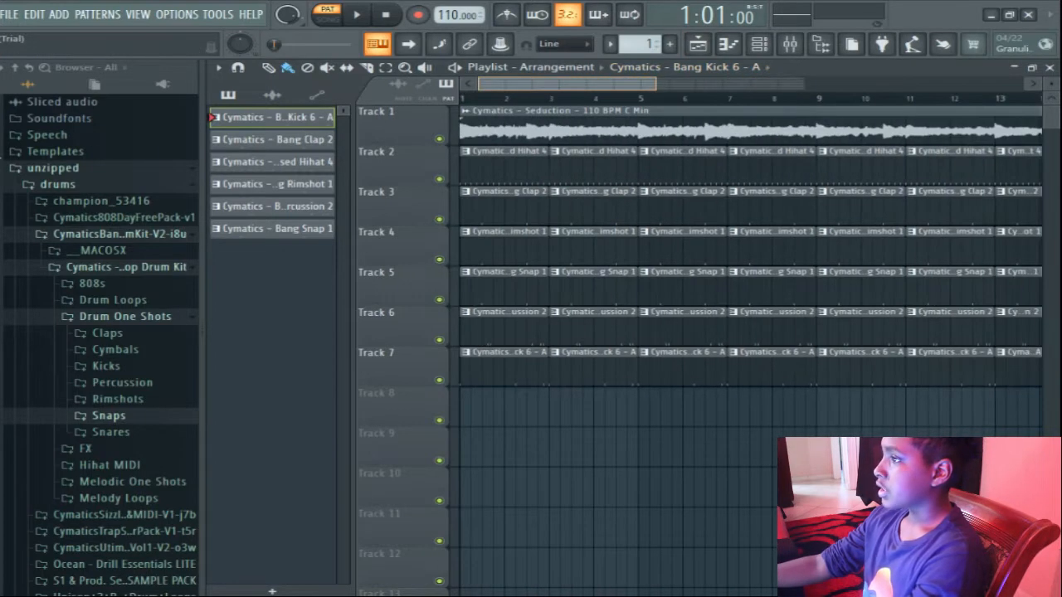
Play the arrangement from bar 1 in song mode to hear the drums with the melody.
left_click(469, 98)
key("space")
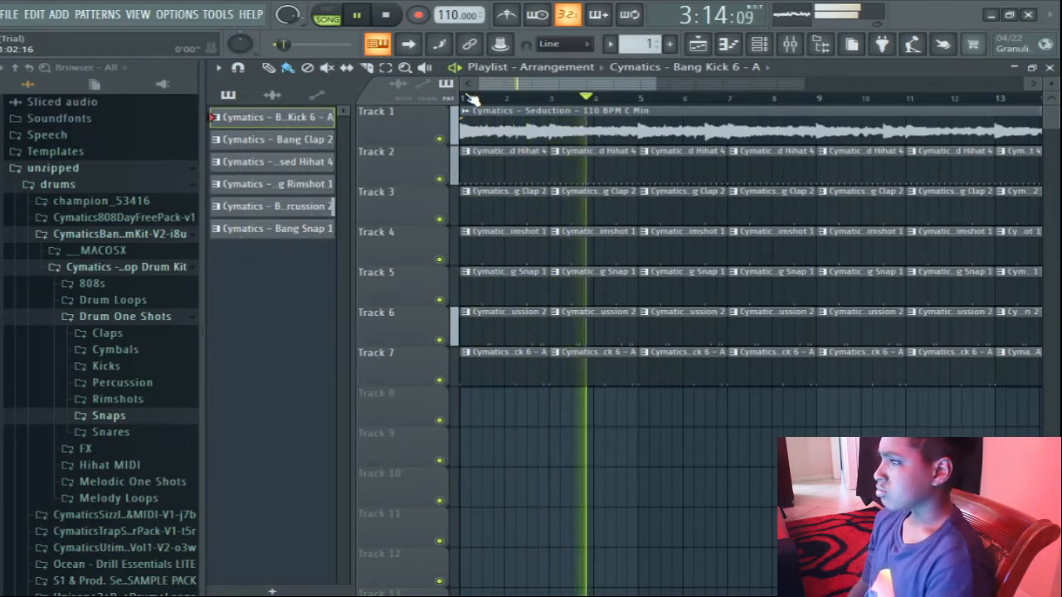
key("space")
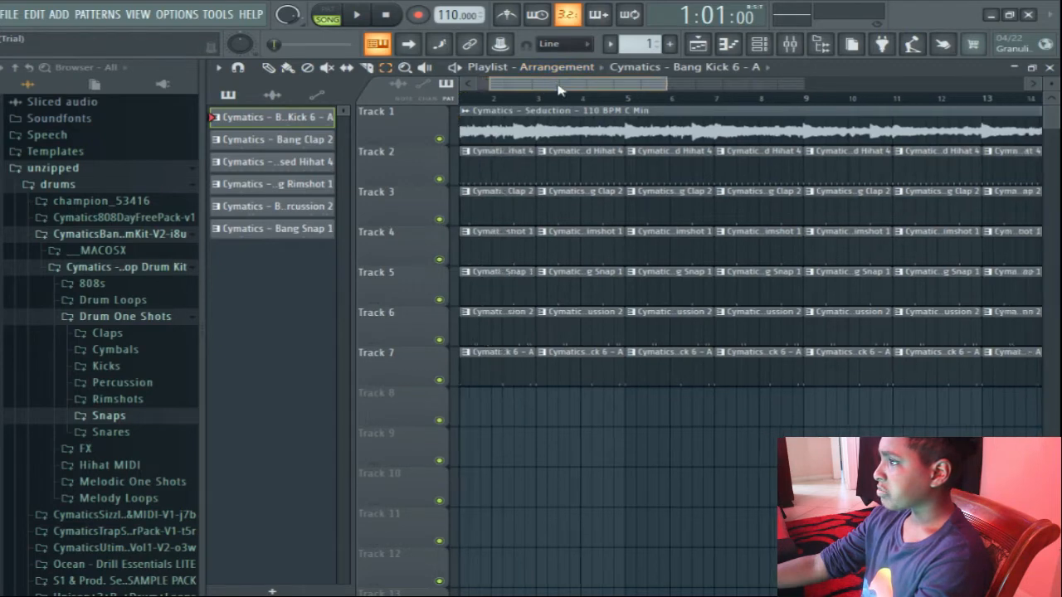
Select all the drum clips and move them down one track, leaving track 2 free.
scroll(780, 287, "right", 10)
left_click_drag(801, 390, 212, 190)
key("shift+Down")
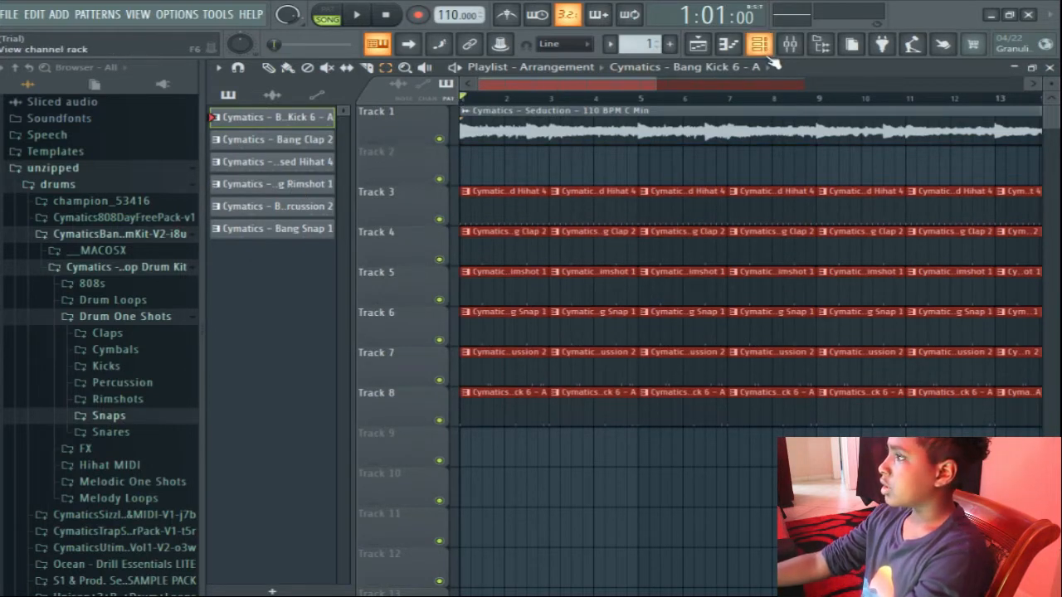
Create a new pattern named "midi" and give it a brownish-red color.
left_click(669, 43)
left_click(692, 64)
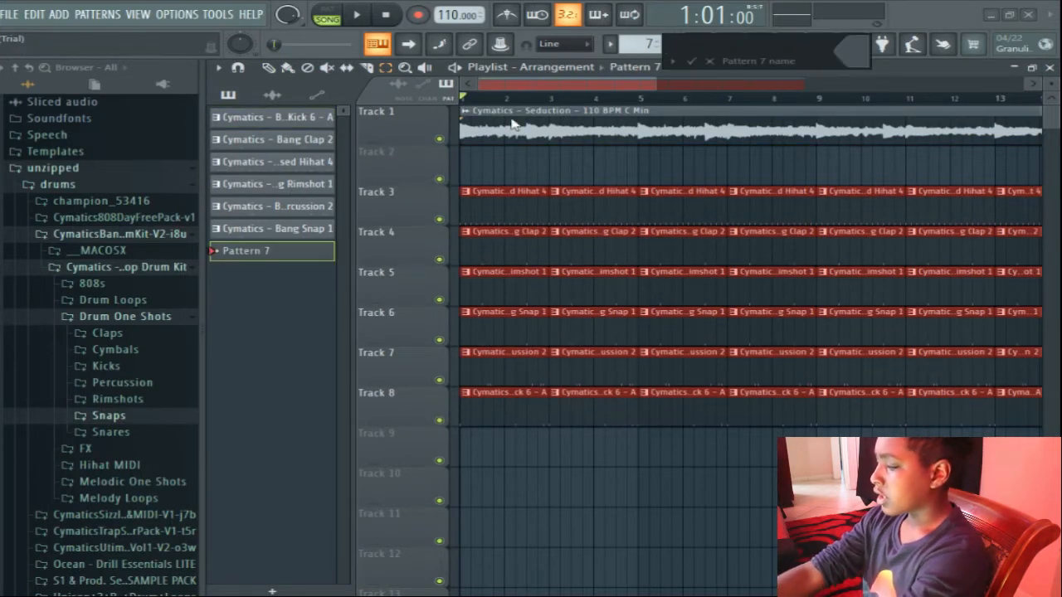
type("midi")
left_click(847, 48)
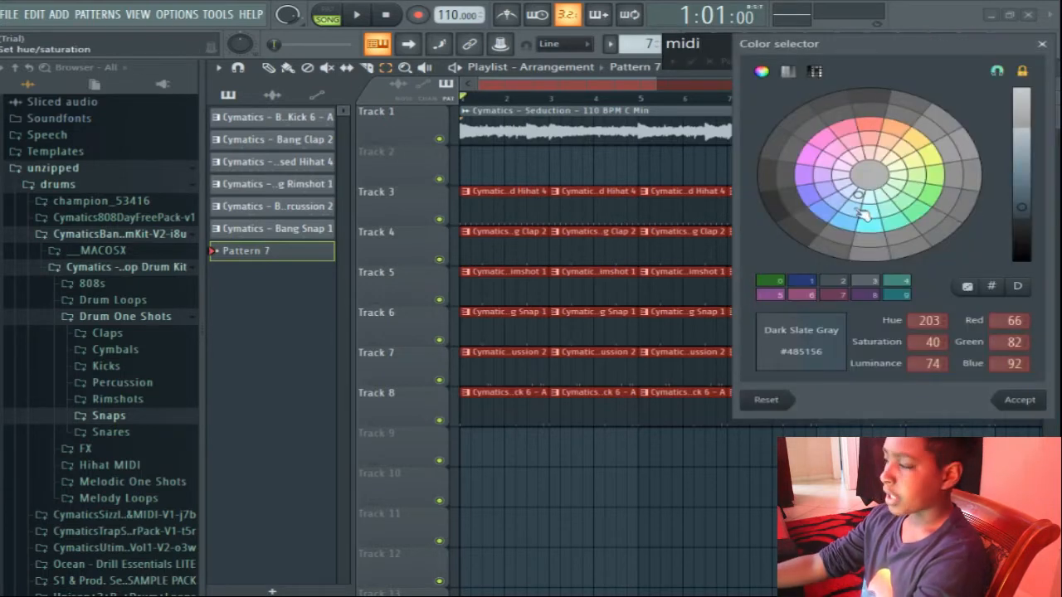
left_click(928, 197)
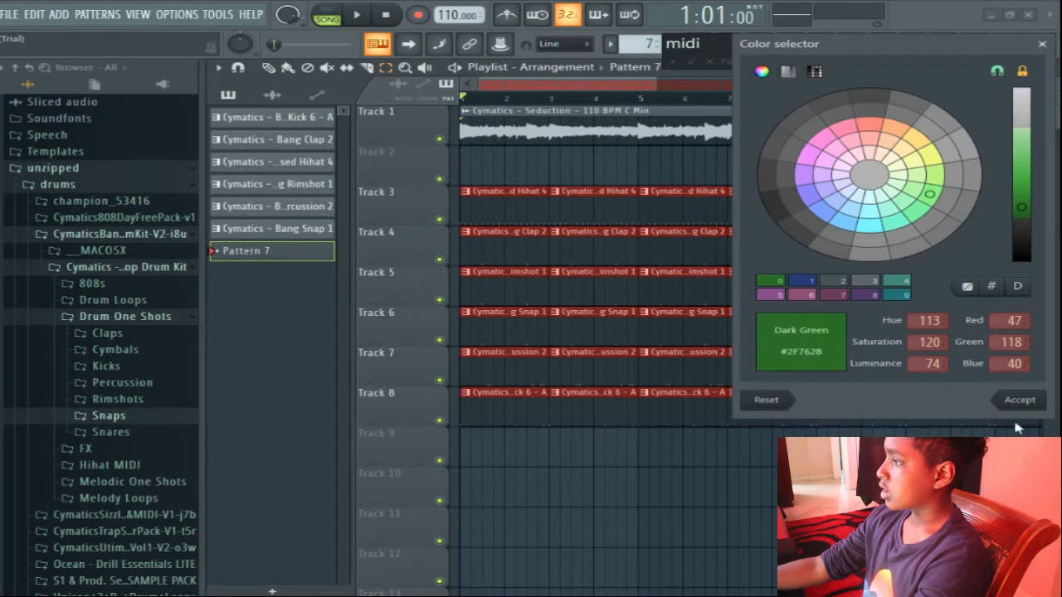
left_click(866, 131)
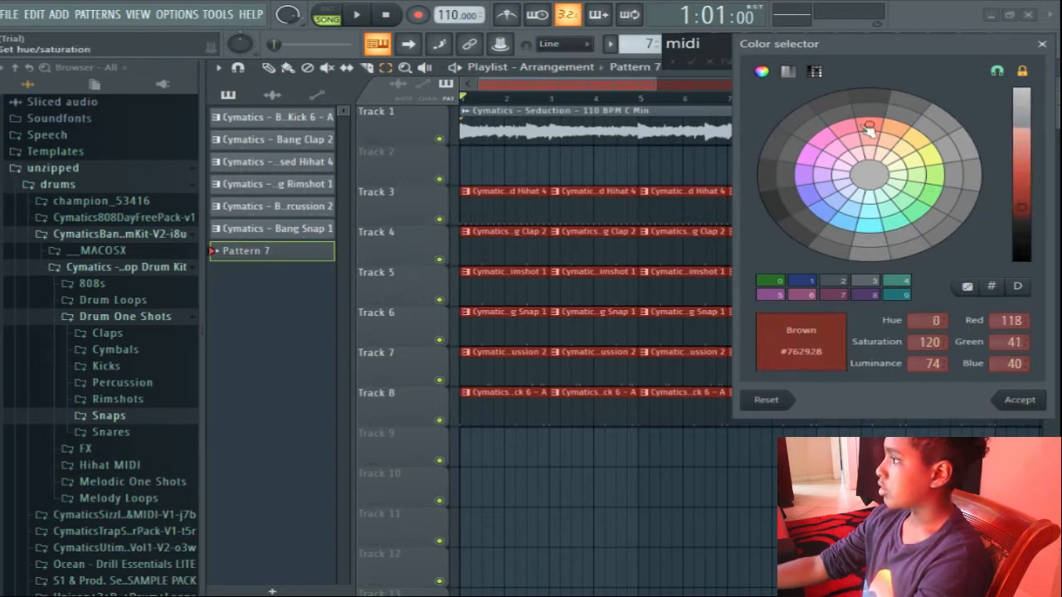
left_click(1019, 400)
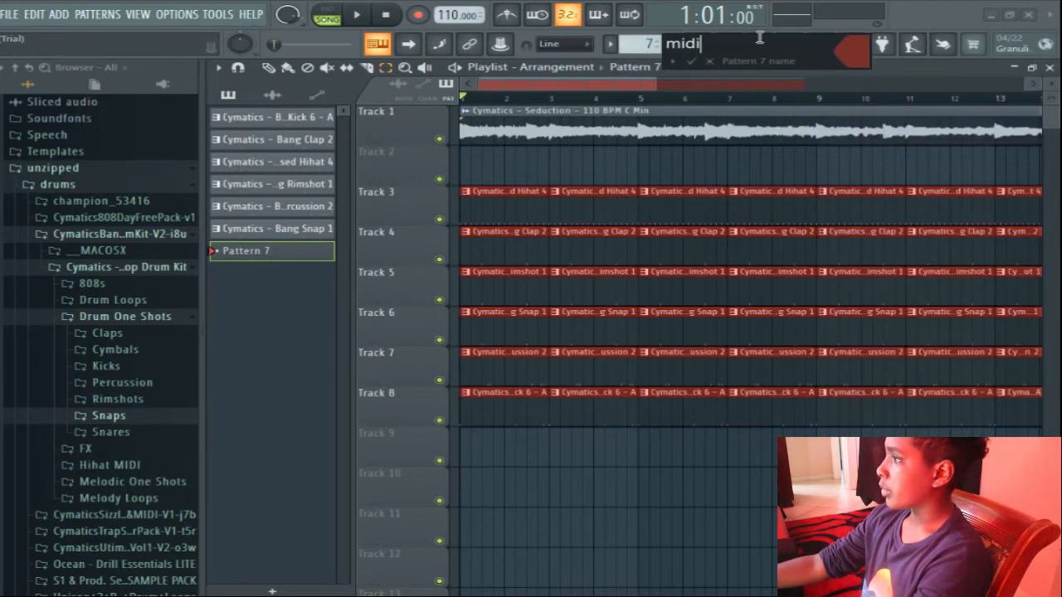
left_click(692, 62)
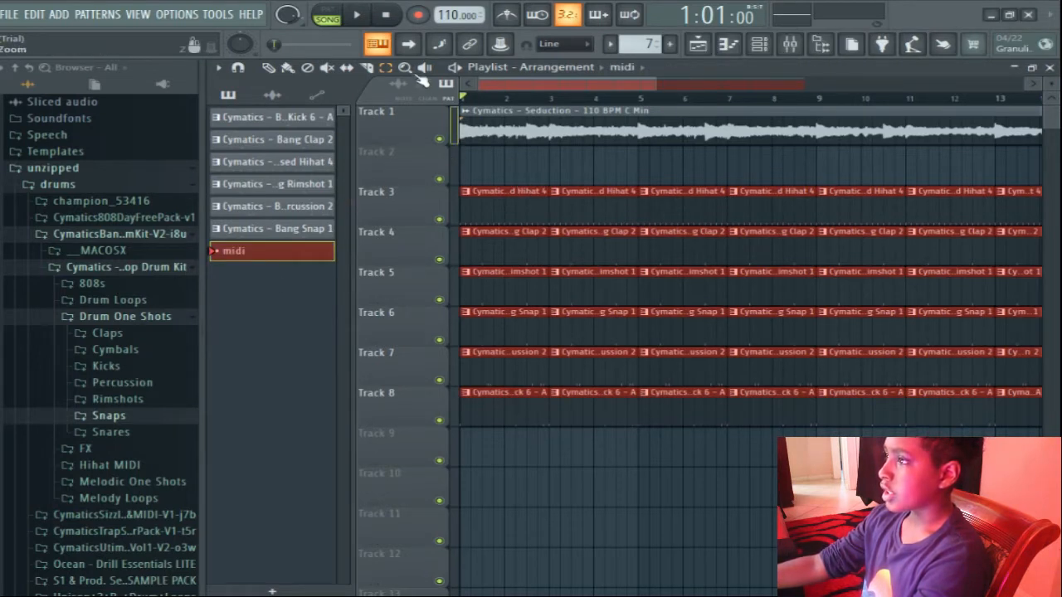
Place the midi pattern on track 2 at bar 1 and extend its clip to bar 25.
left_click(471, 170)
left_click_drag(515, 162, 897, 172)
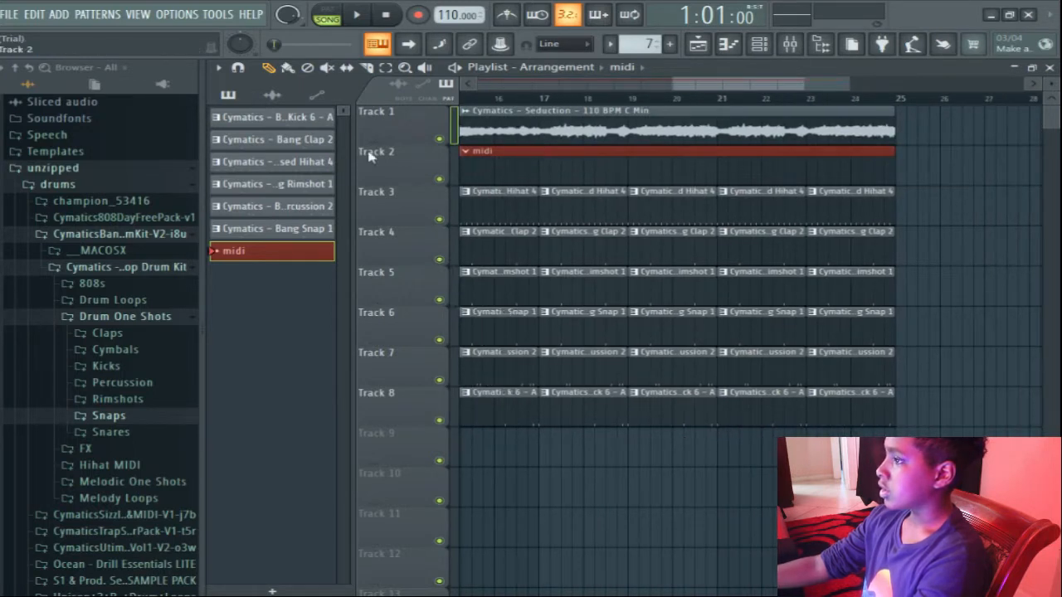
left_click_drag(793, 90, 597, 90)
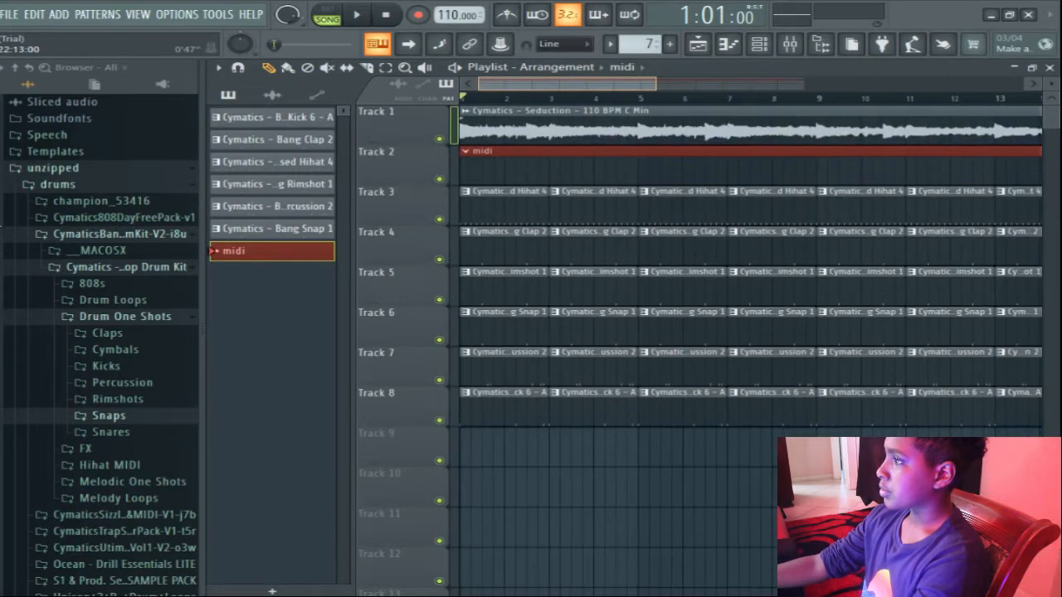
Add an FL Keys instrument to the channel rack and try out a few notes on its keyboard.
left_click(770, 48)
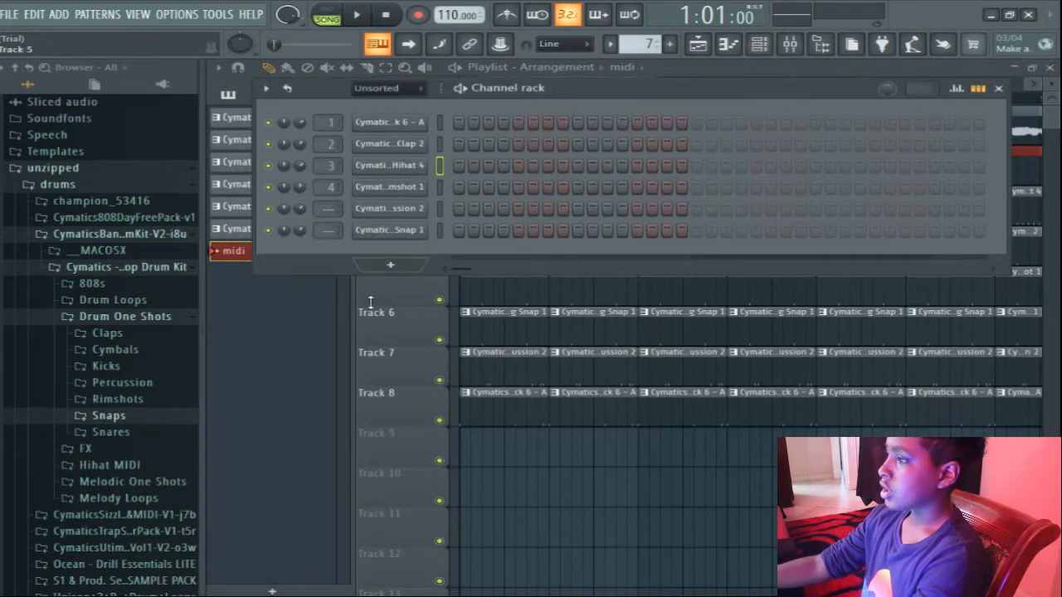
left_click(360, 264)
left_click(400, 195)
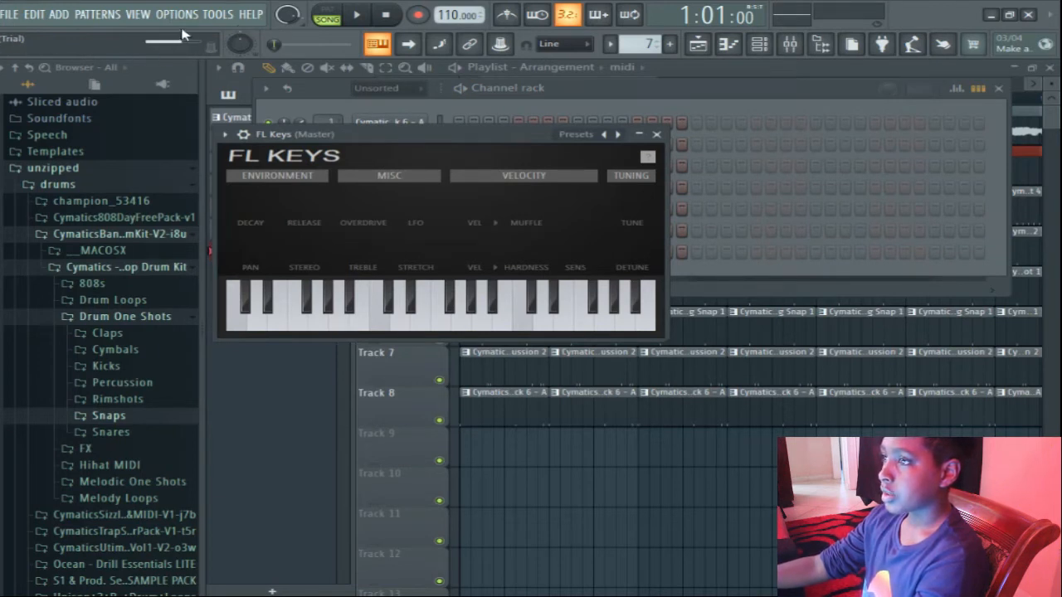
mouse_move(301, 297)
left_mouse_down()
mouse_move(514, 339)
mouse_move(381, 303)
mouse_move(554, 309)
mouse_move(547, 294)
mouse_move(460, 310)
left_mouse_up()
left_click(657, 134)
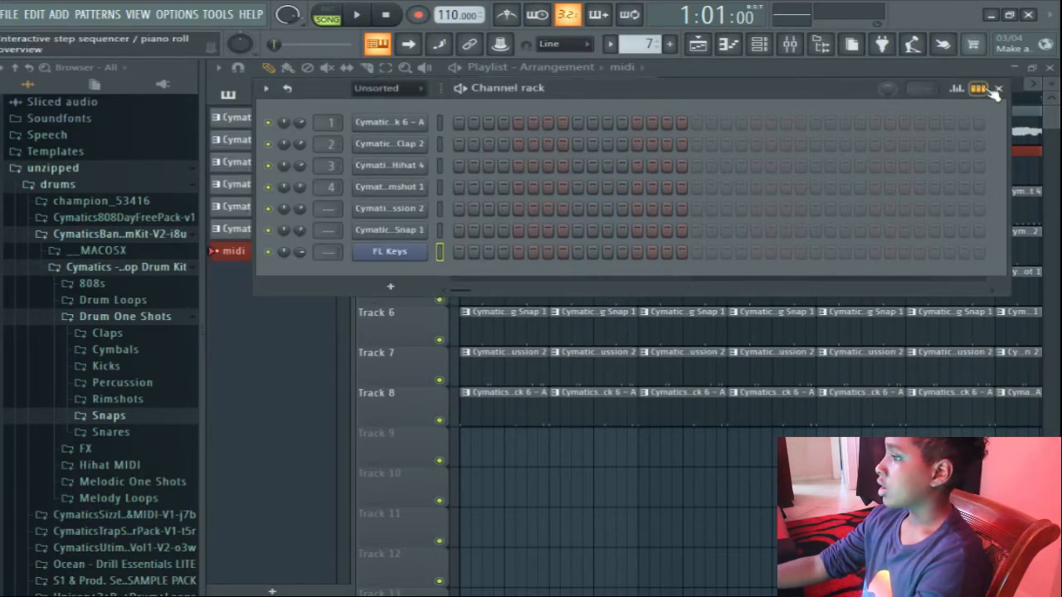
left_click(998, 88)
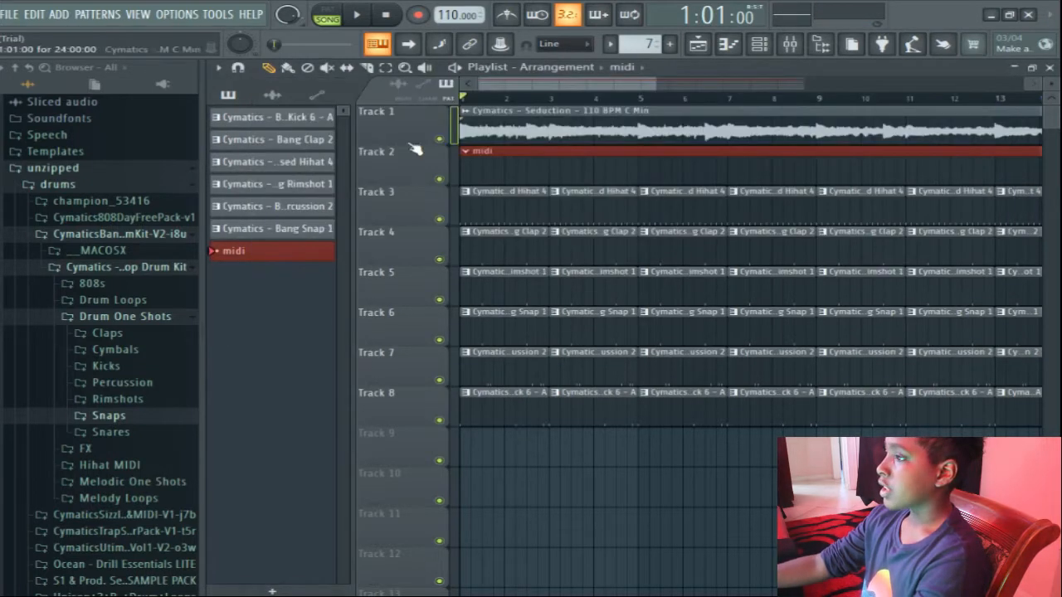
Edit the Cymatics Seduction sample in Edison and convert it to score, dumping the notes to the piano roll.
left_click(473, 113)
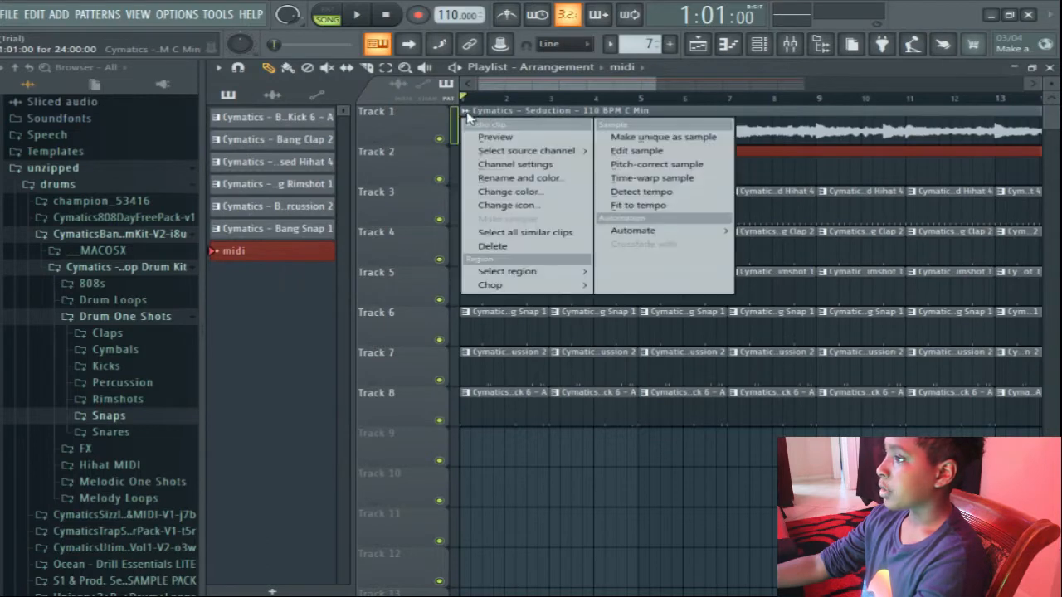
left_click(639, 156)
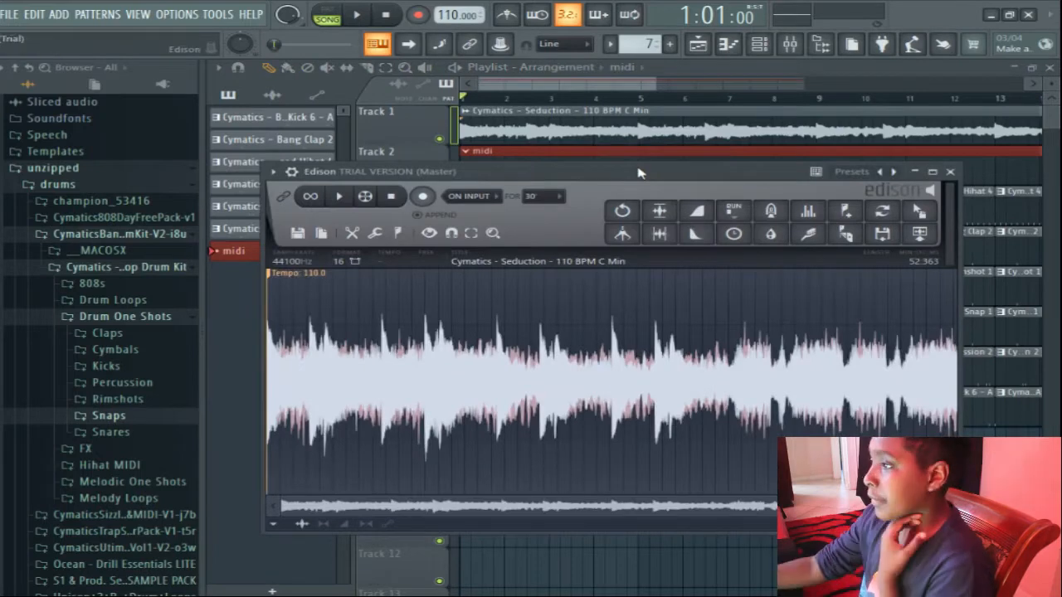
right_click(513, 411)
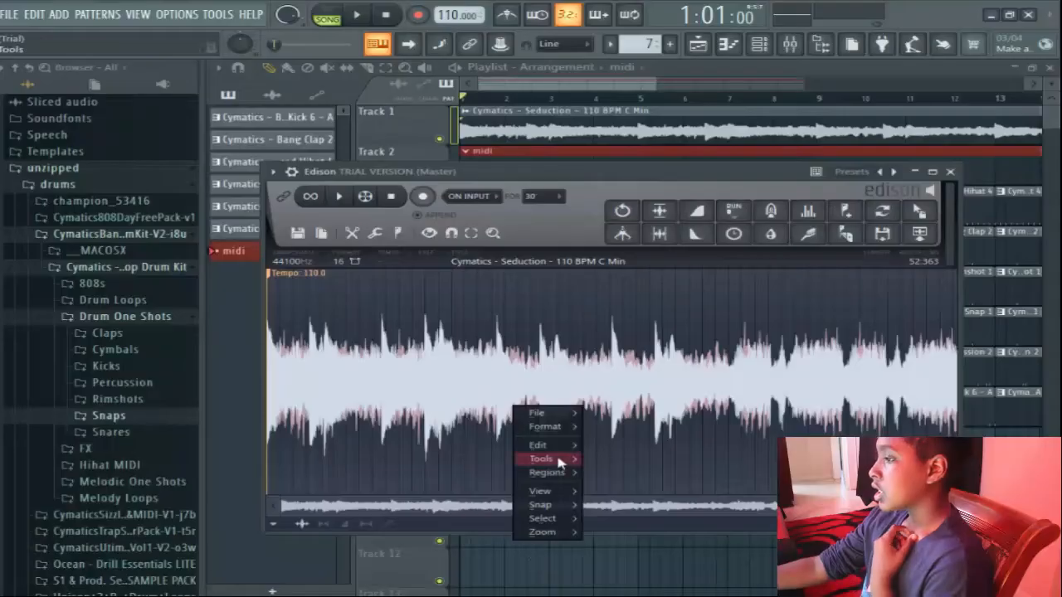
mouse_move(557, 453)
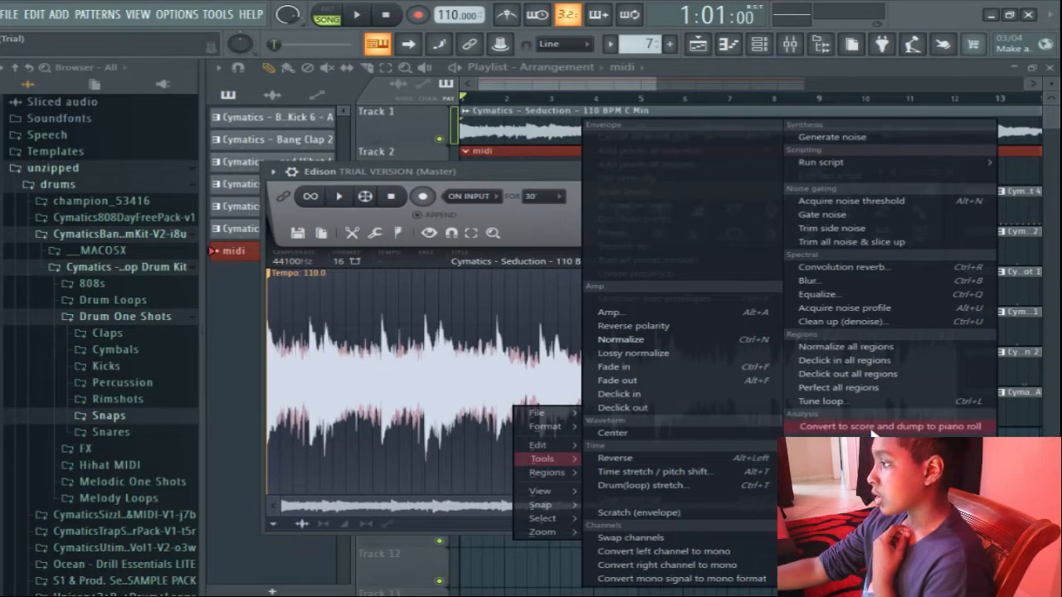
left_click(395, 277)
left_click(374, 234)
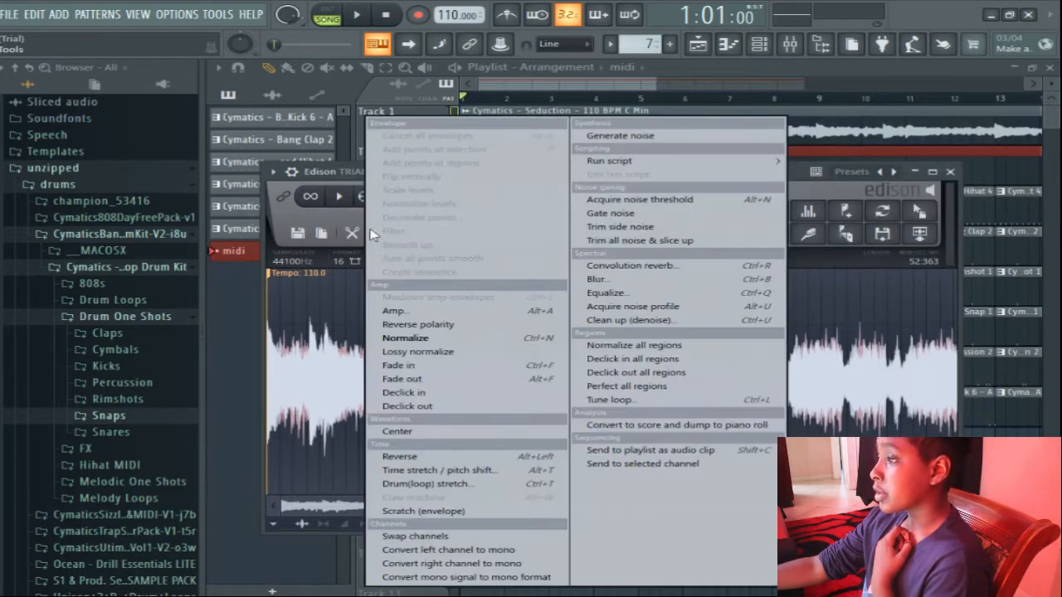
left_click(649, 425)
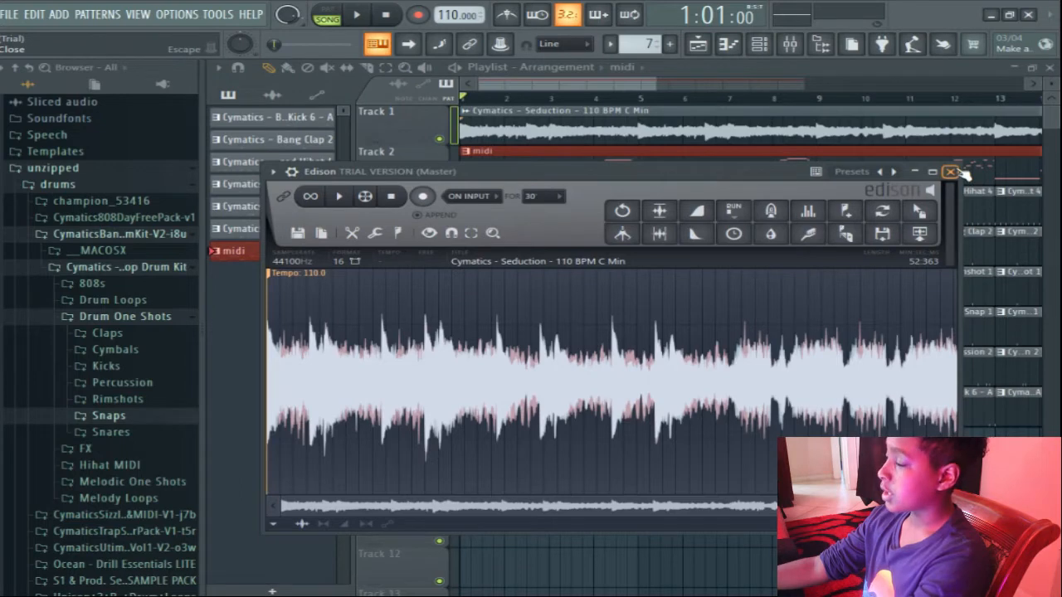
left_click(953, 171)
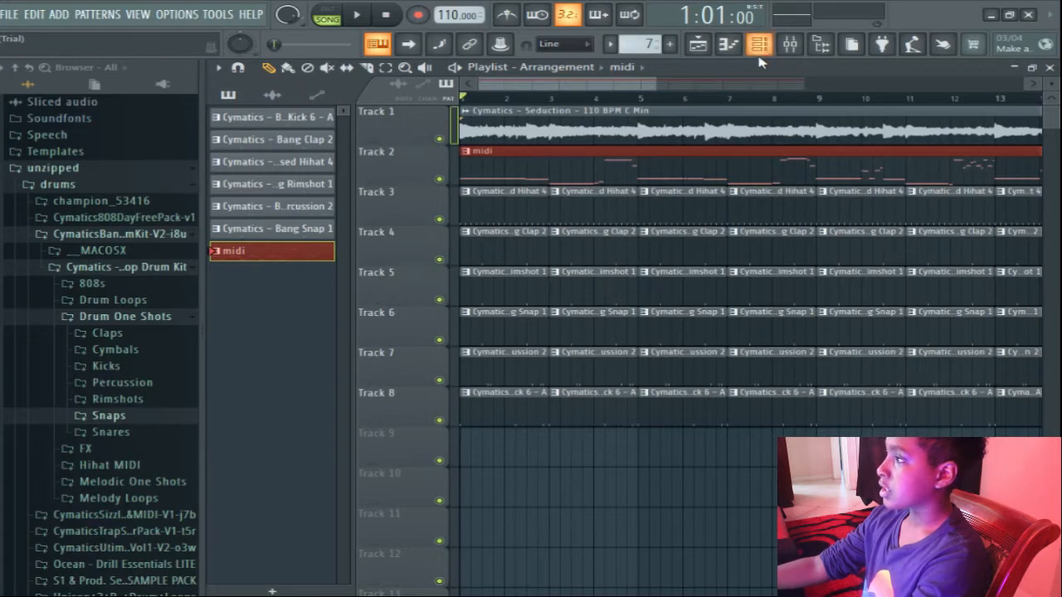
Bring up the FL Keys notes in the piano roll and delete all notes from bar 5 onward.
left_click(759, 44)
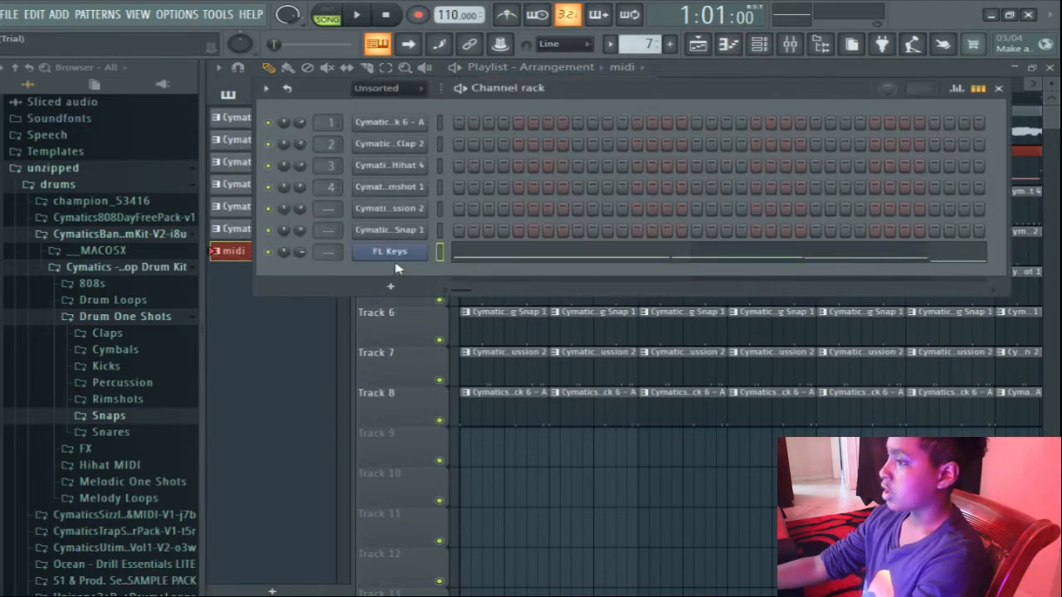
right_click(422, 250)
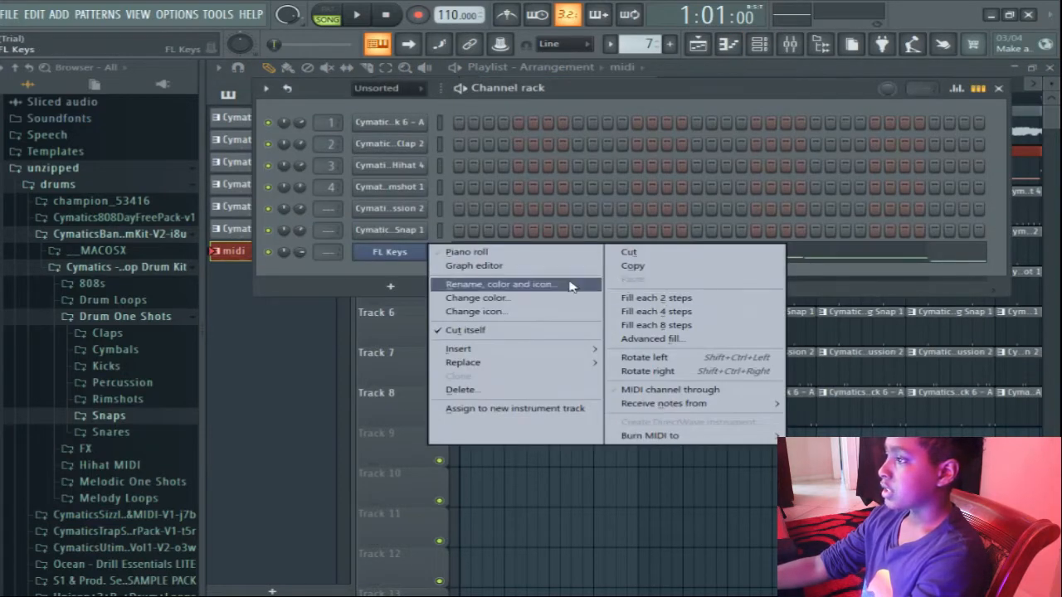
left_click(439, 253)
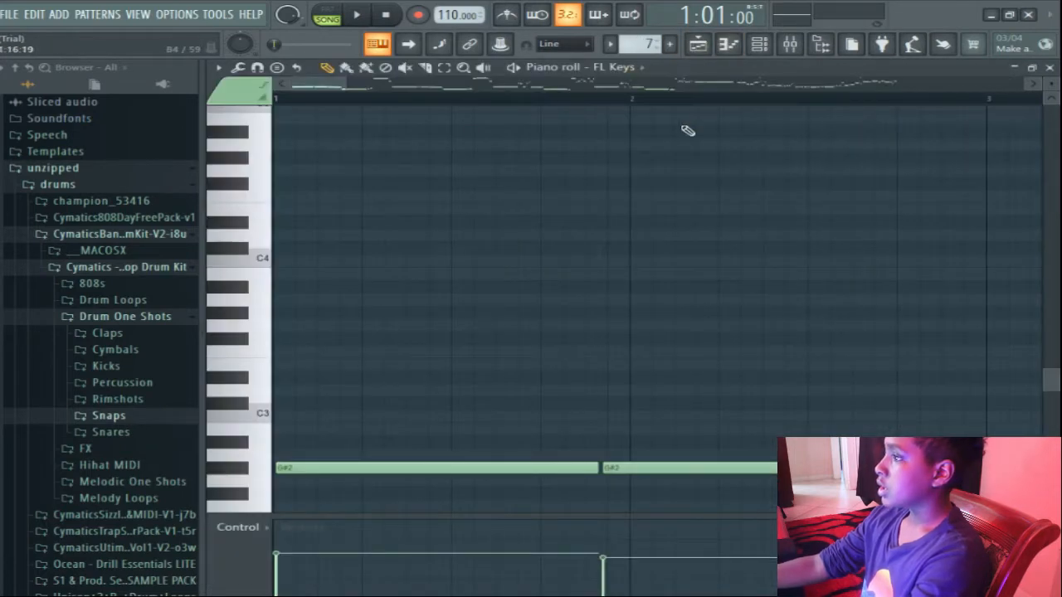
left_click_drag(347, 86, 820, 100)
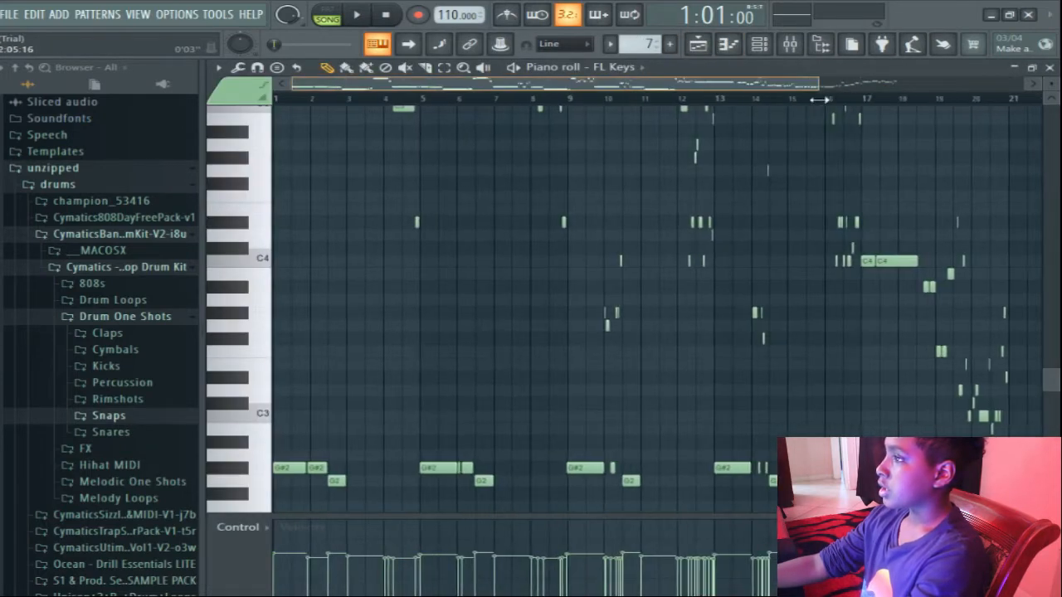
left_click_drag(713, 90, 844, 93)
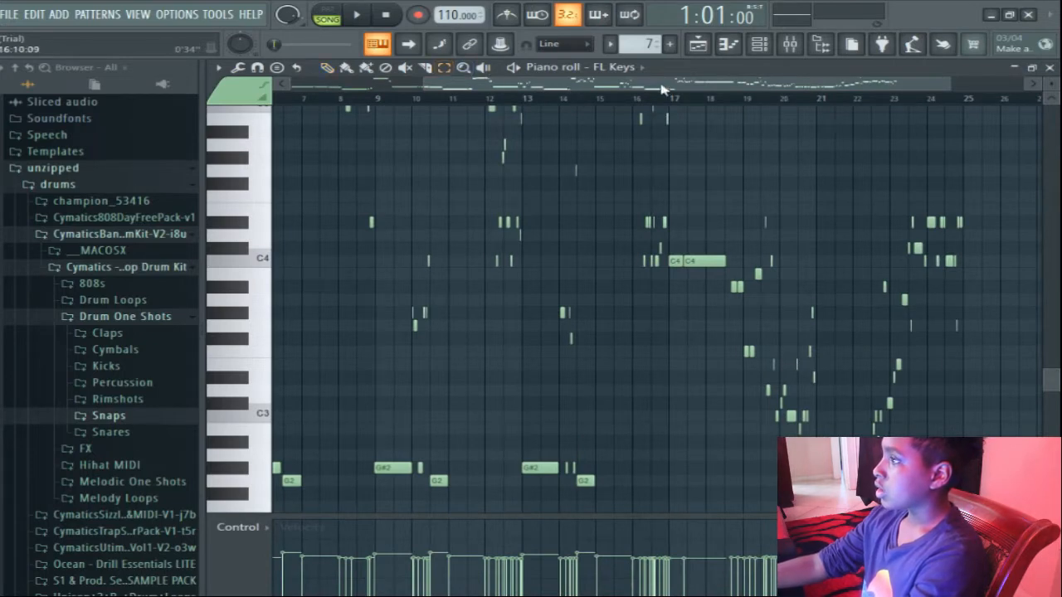
left_click_drag(661, 89, 620, 90)
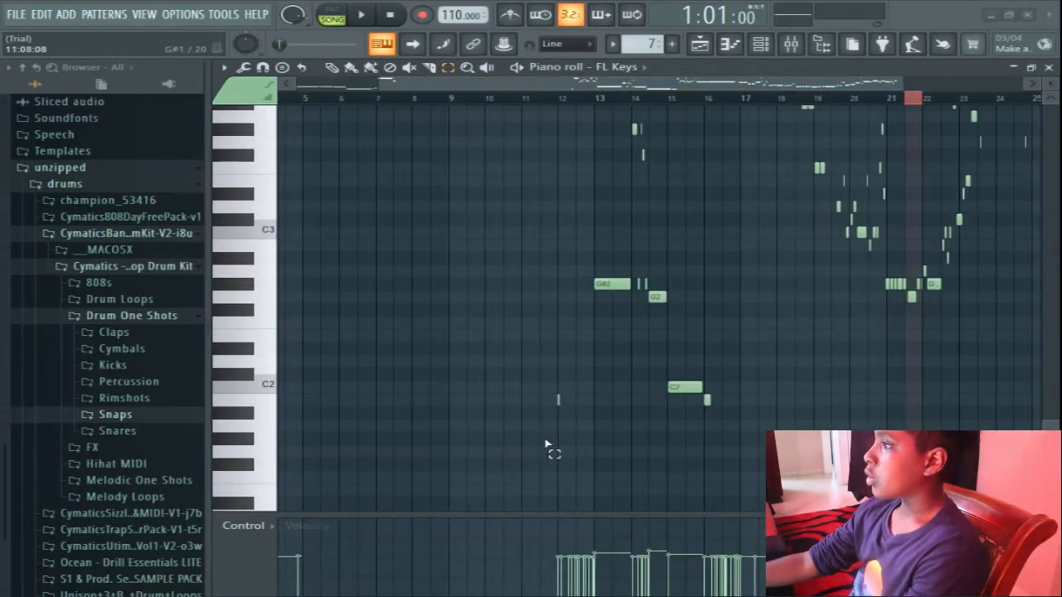
left_click_drag(540, 443, 1058, 64)
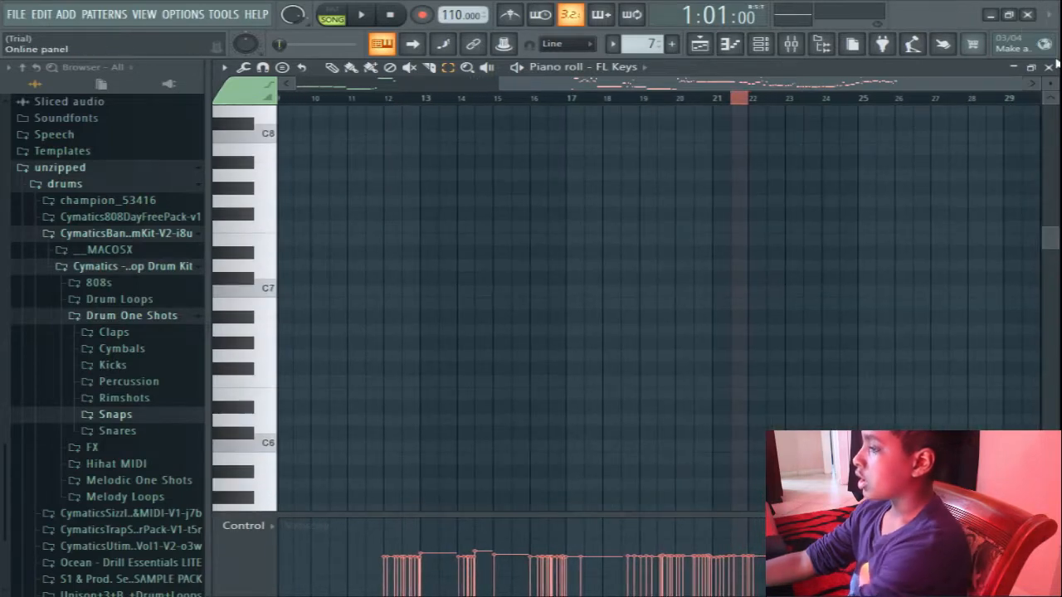
key("Delete")
scroll(513, 91, "right", 3)
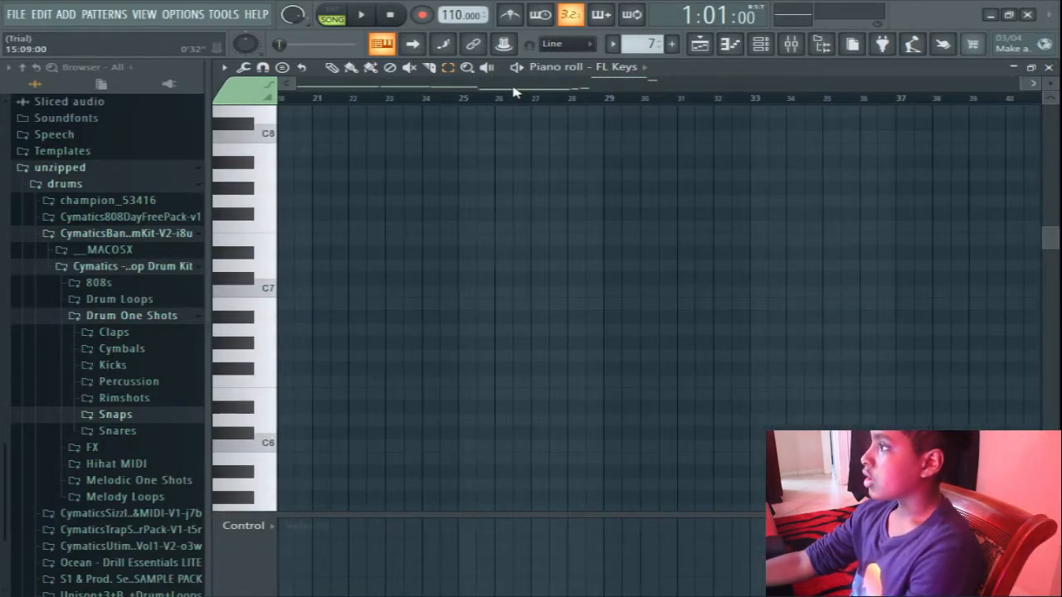
scroll(794, 88, "left", 6)
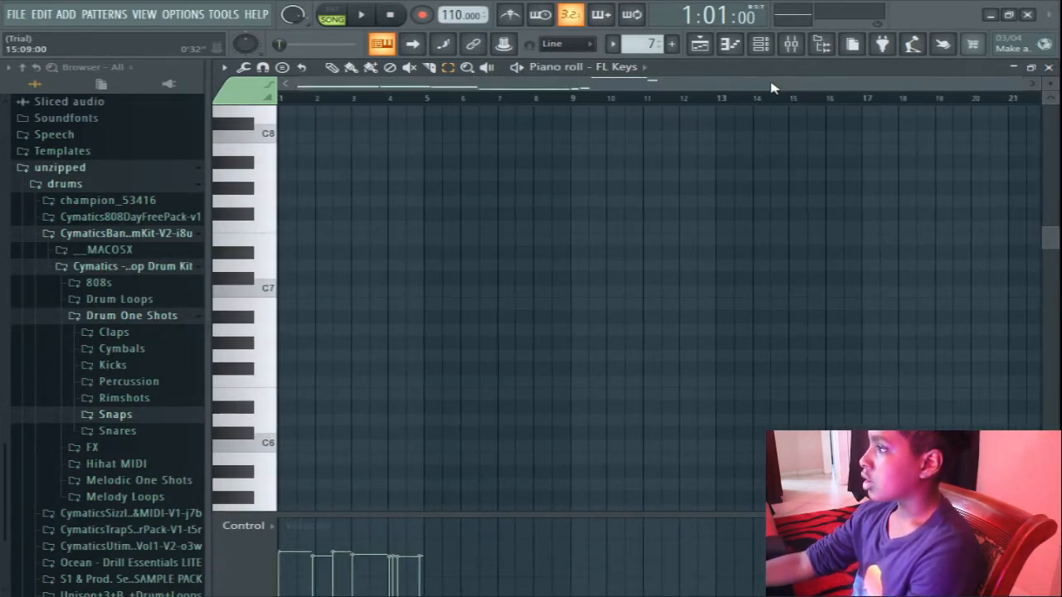
Delete the high C5 note and the short note above C4 in bar 4 of the piano roll.
scroll(674, 294, "down", 10)
scroll(443, 241, "up", 3)
left_click_drag(545, 308, 324, 144)
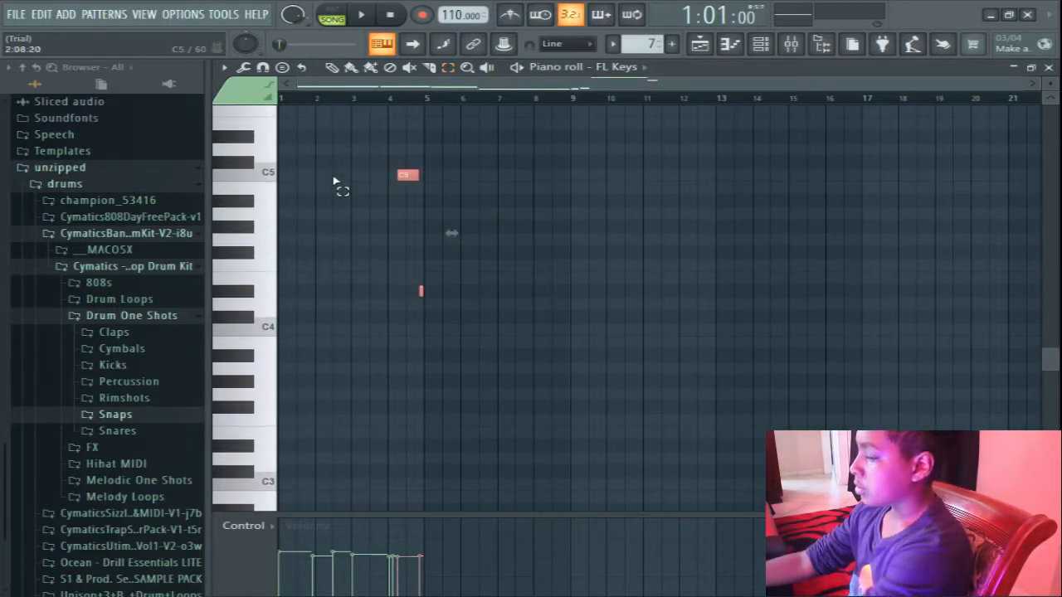
key("Delete")
scroll(339, 190, "down", 3)
left_click(332, 67)
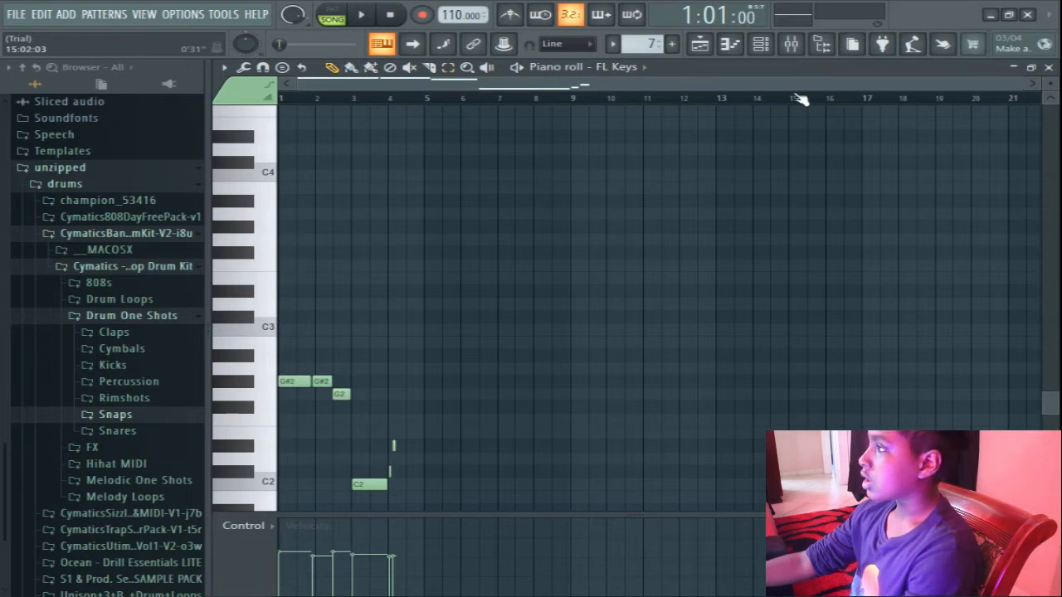
Delete the short C#2 and D#2 notes at the start of bar 4.
left_click(1029, 85)
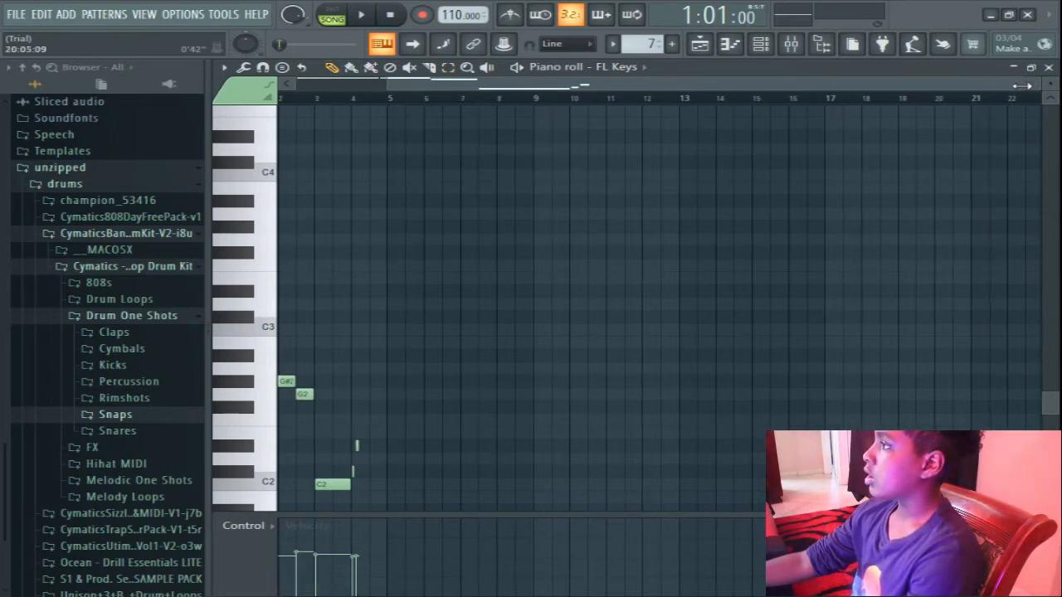
left_click_drag(1020, 85, 743, 86)
scroll(649, 403, "down", 3)
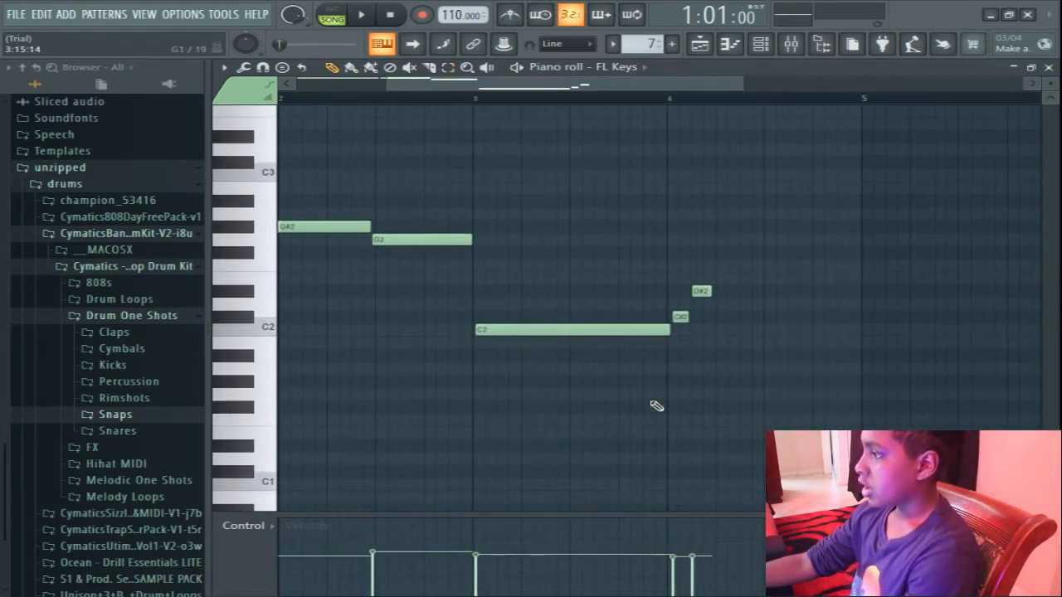
right_click(680, 316)
right_click(701, 291)
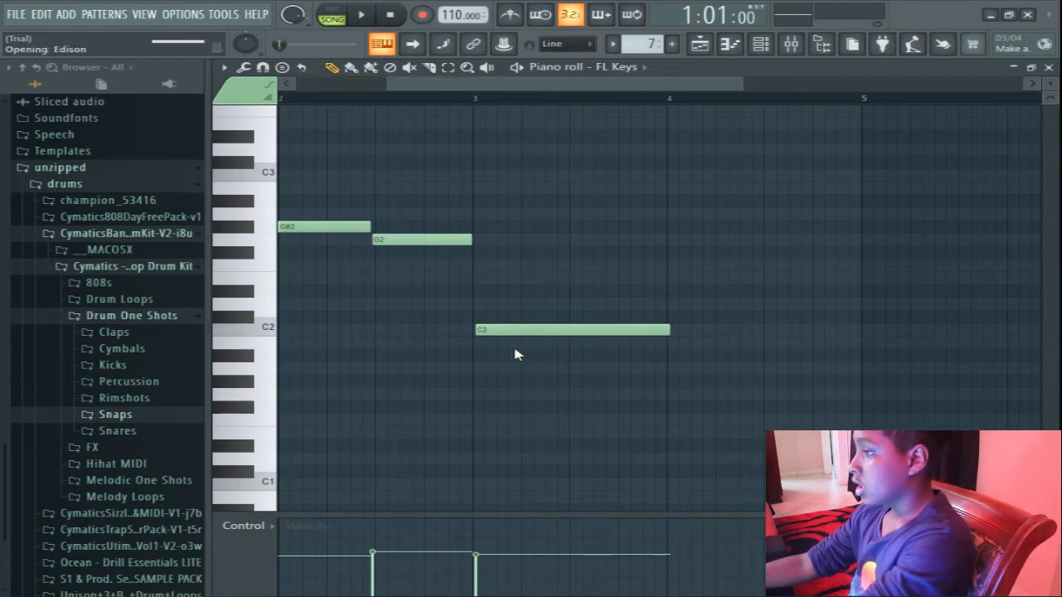
Quantize the remaining G#2, G2 and C2 notes to the grid.
key("alt+q")
left_click(627, 395)
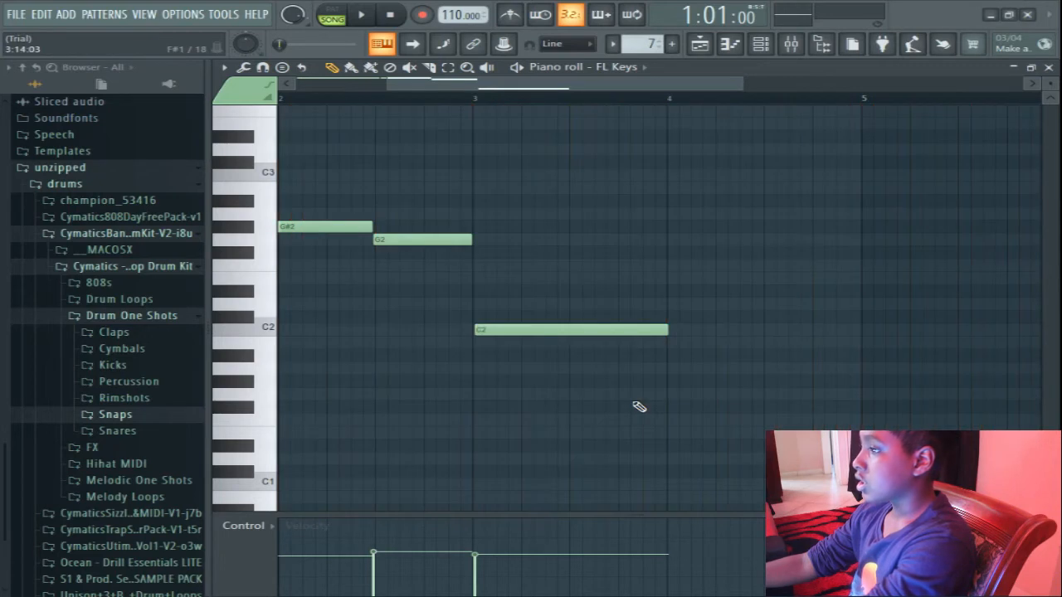
key("ctrl+q")
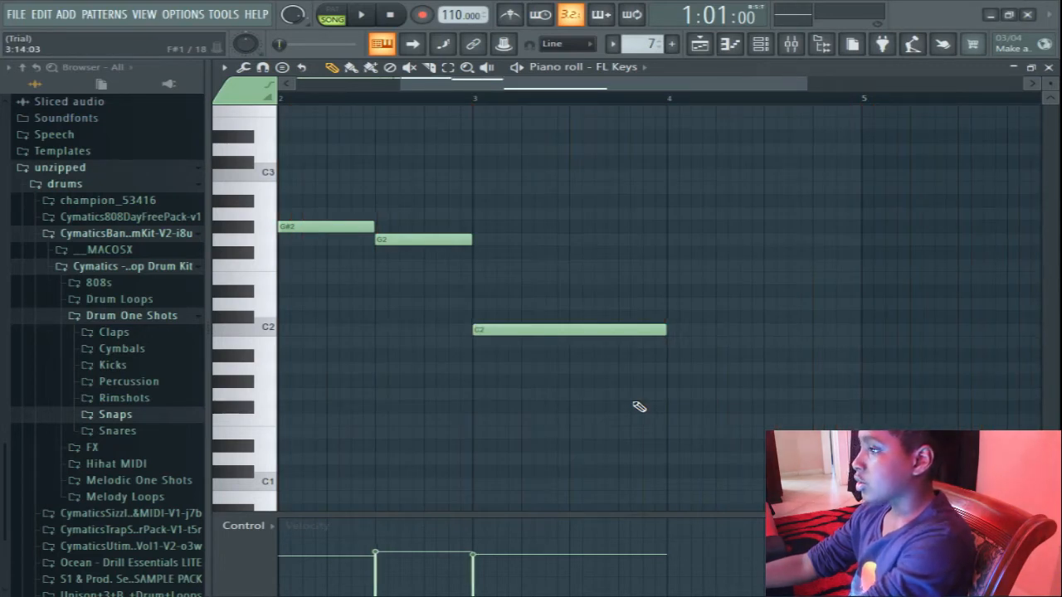
Delete the extra notes around bars 4 to 6 along with the long C2 note.
scroll(428, 284, "up", 3)
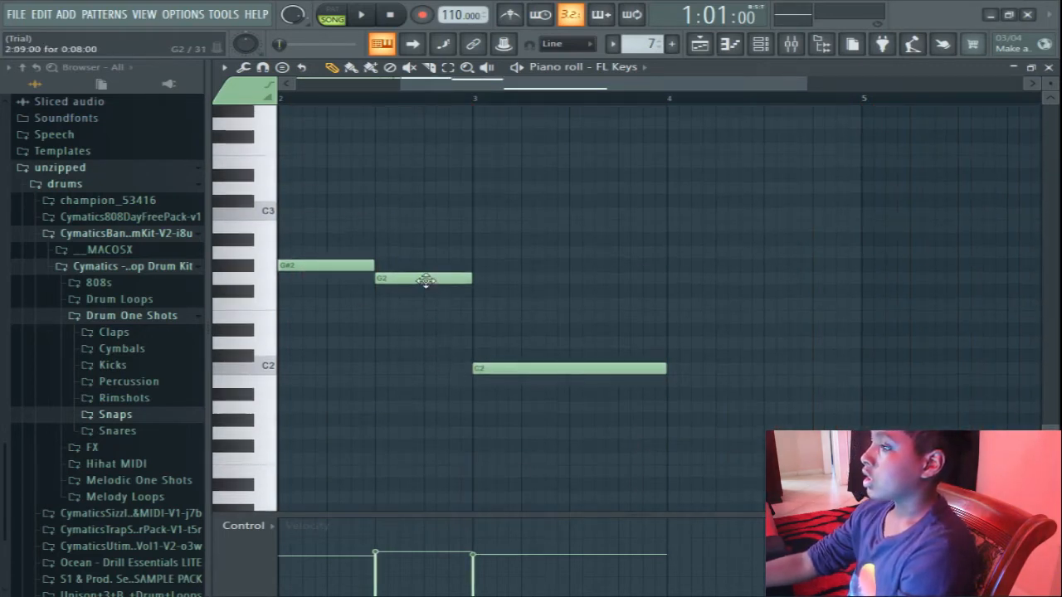
right_click(721, 283)
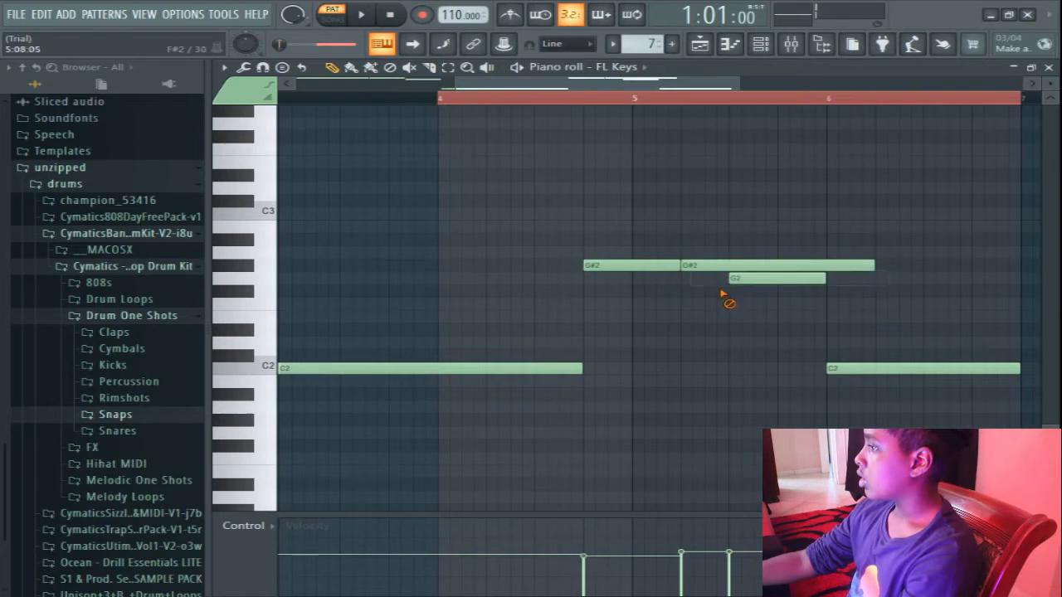
right_click(733, 266)
right_click(772, 277)
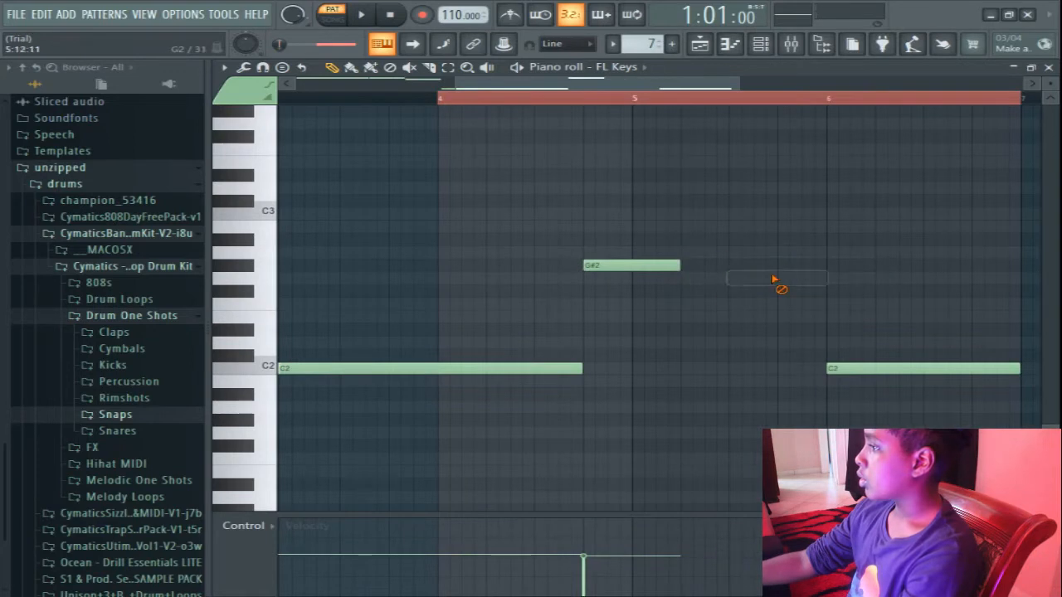
right_click(839, 367)
right_click(585, 267)
right_click(401, 367)
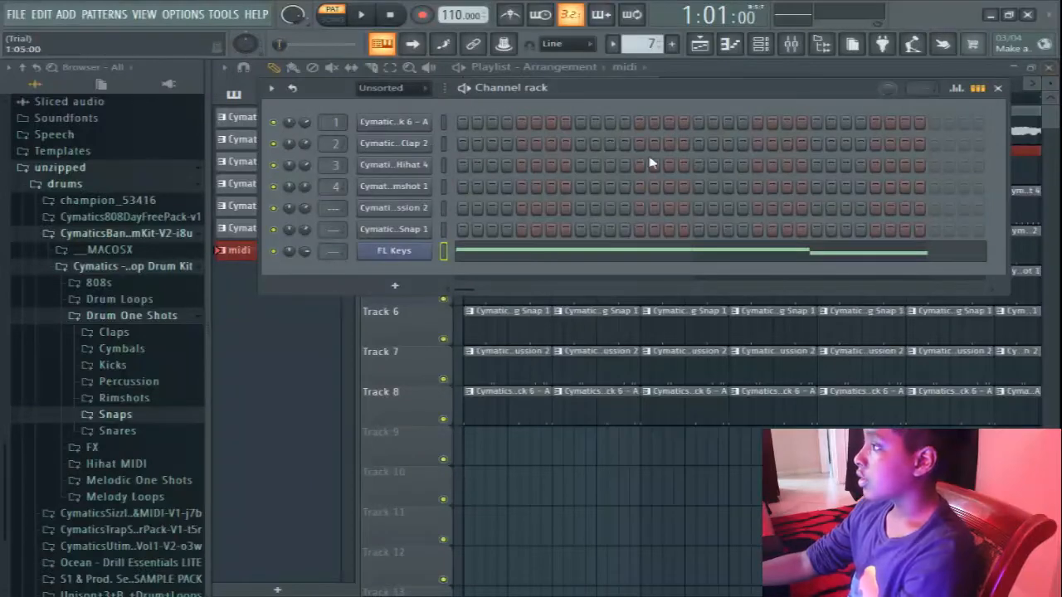
Close the channel rack and delete the red midi pattern from the project.
left_click(997, 87)
right_click(308, 256)
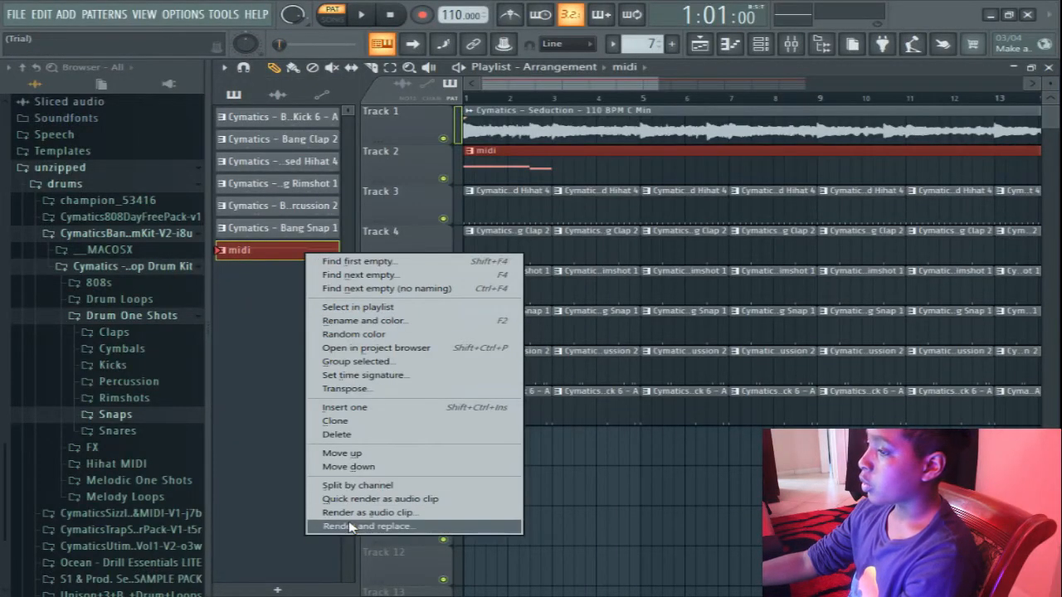
left_click(363, 436)
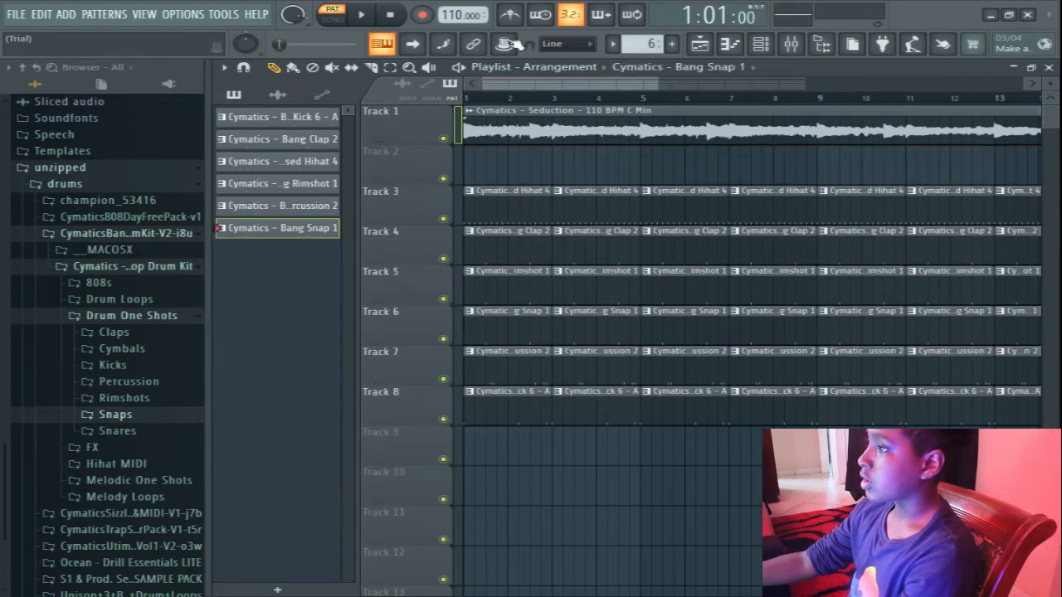
Create a new pattern named "midi" and give it the steel blue color #285776.
left_click(671, 44)
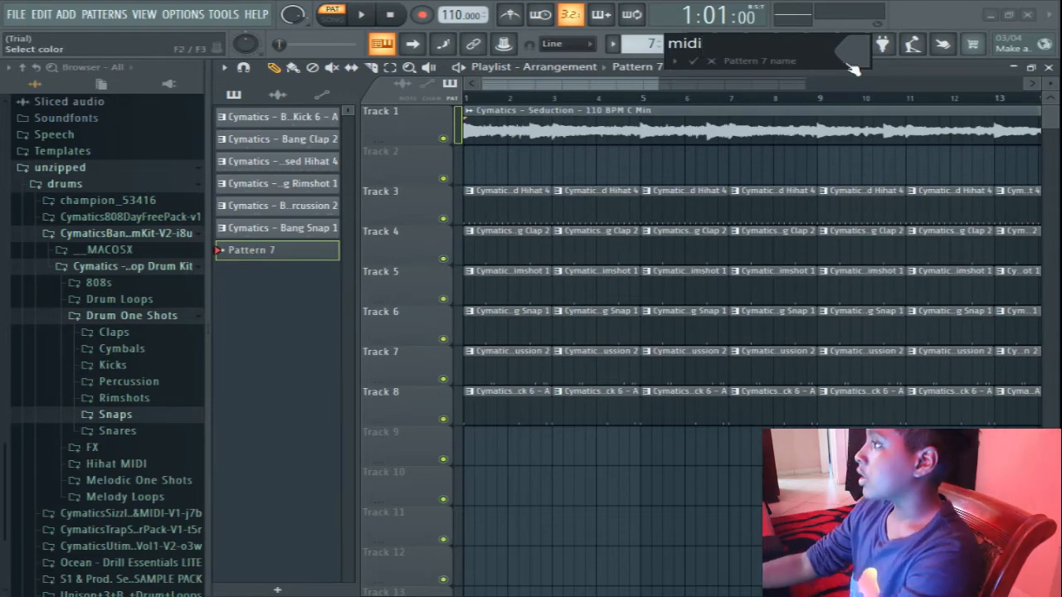
left_click(852, 68)
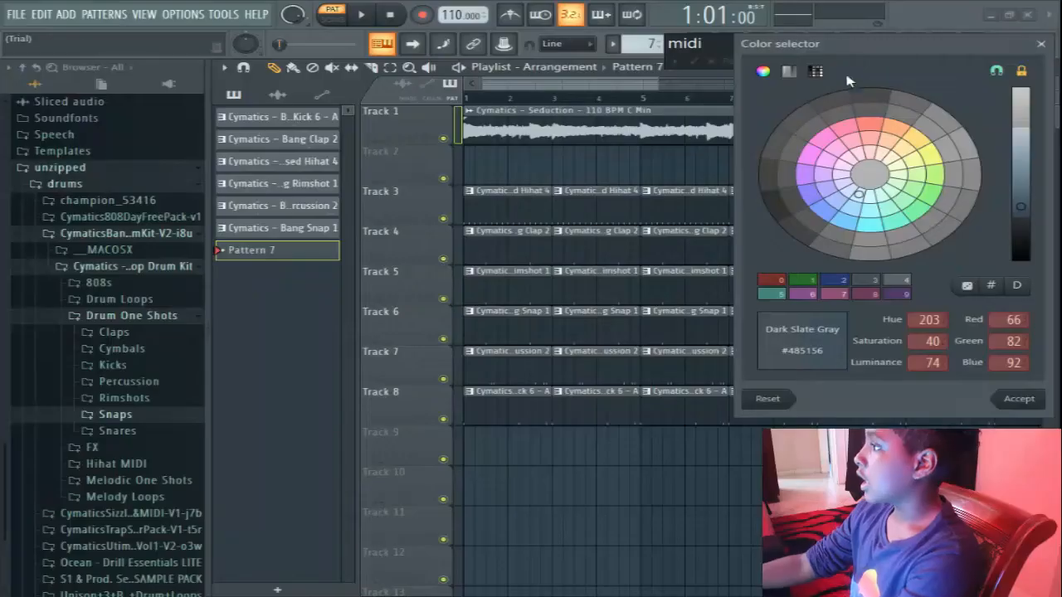
left_click(856, 232)
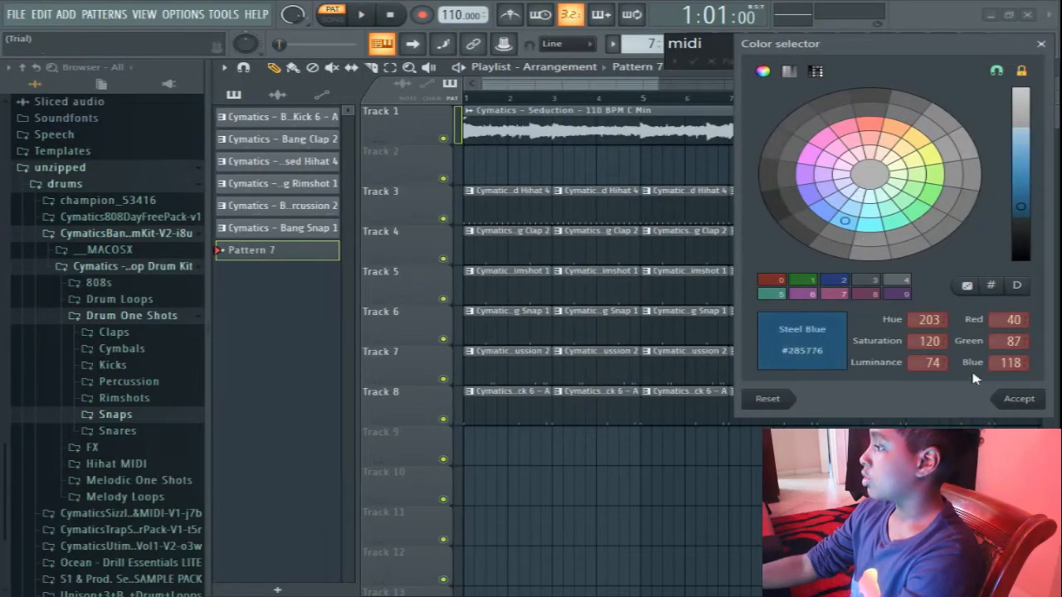
left_click(1017, 400)
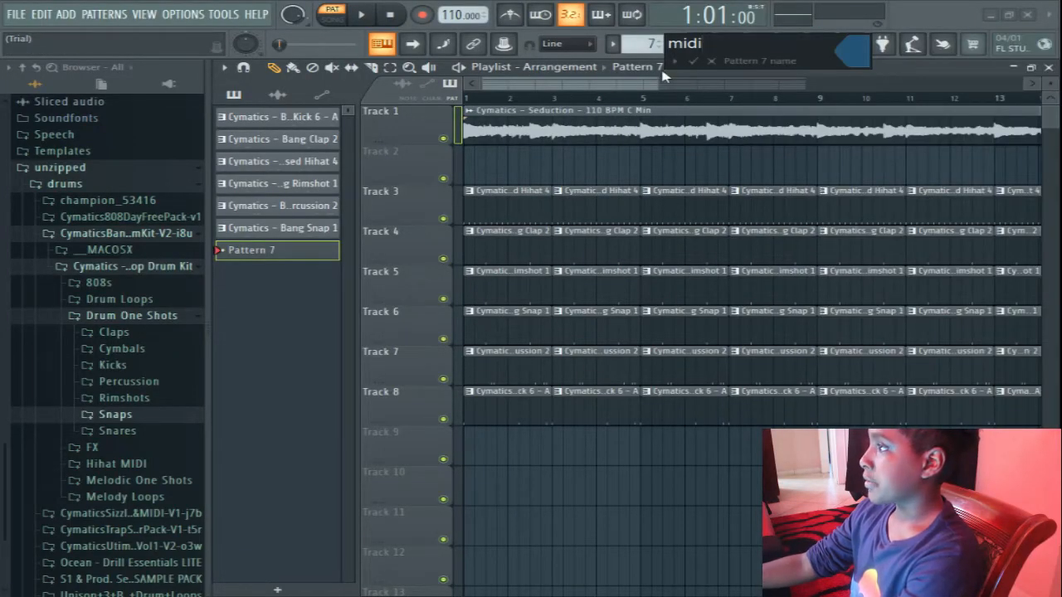
type("midi")
left_click(692, 62)
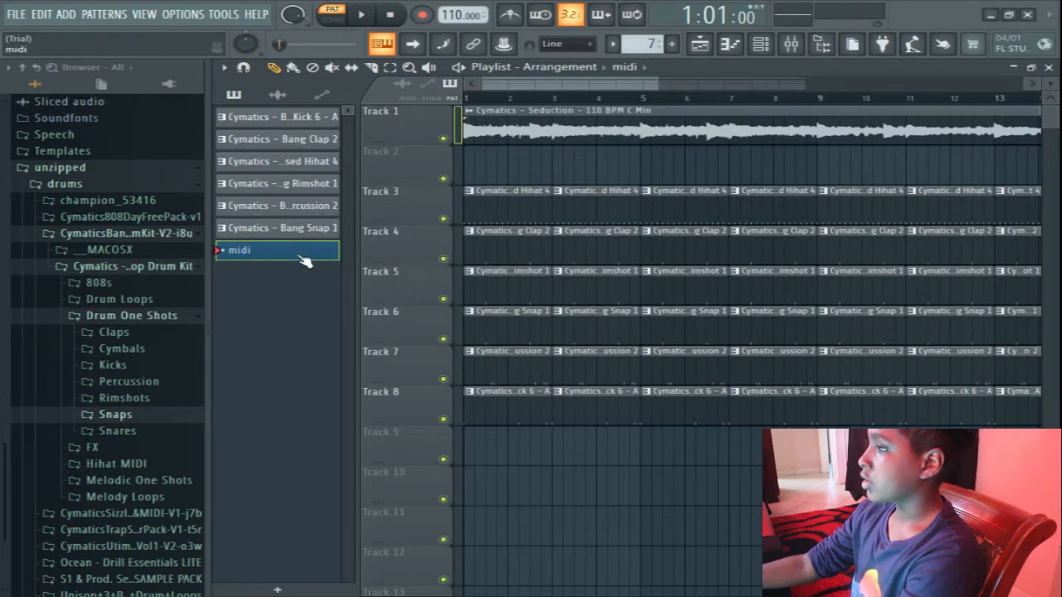
Place the midi pattern on track 2 at bar 1 and duplicate its FL Keys notes from bars 1–4 into bars 5–8.
left_click(464, 174)
double_click(489, 171)
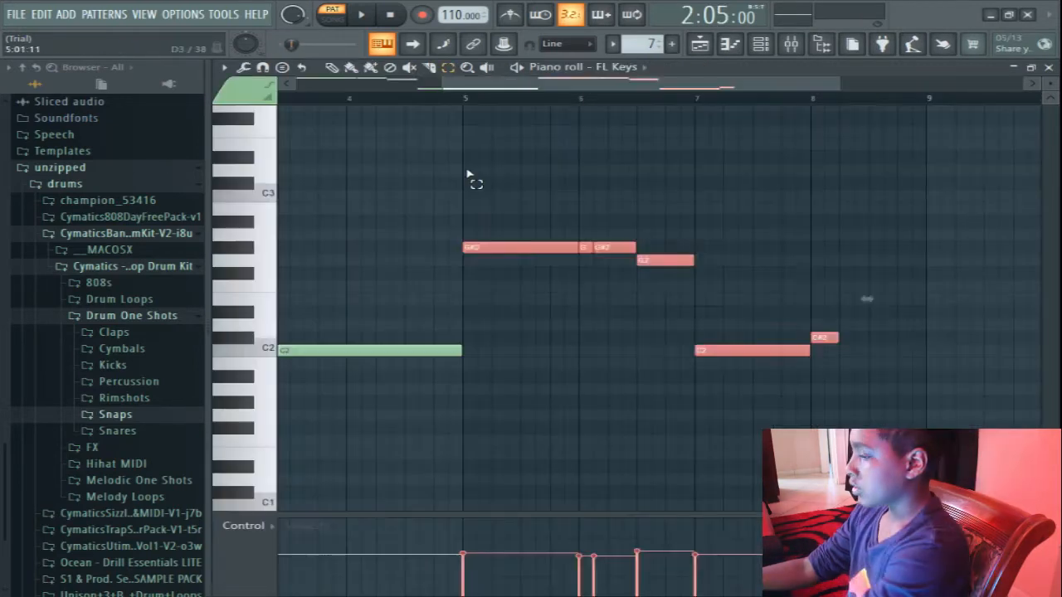
left_click_drag(459, 98, 1, 139)
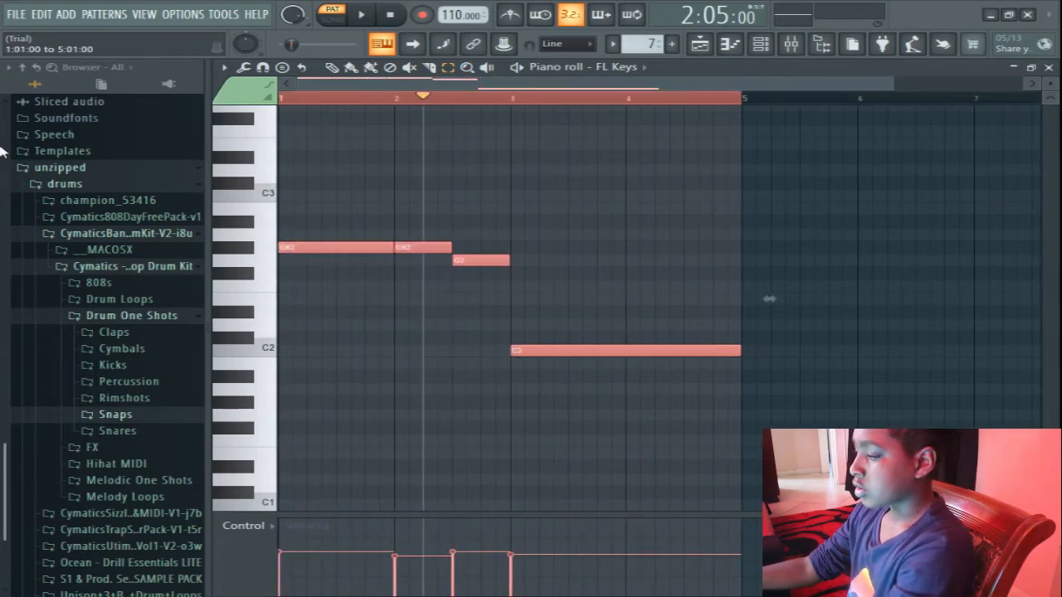
key("ctrl+b")
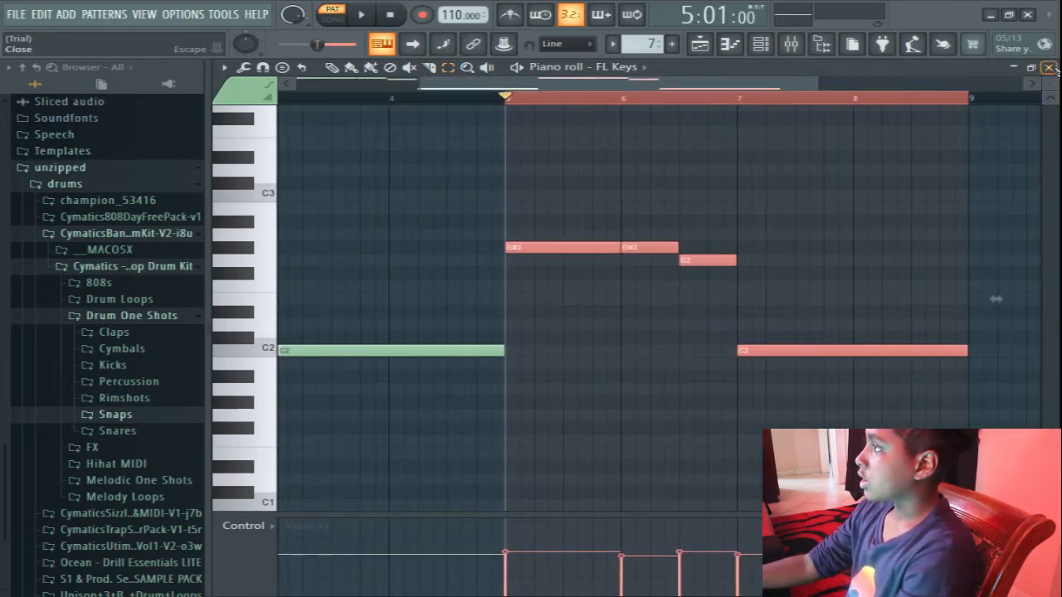
Close the piano roll and add a new Sytrus channel to the channel rack.
left_click(1048, 68)
right_click(243, 251)
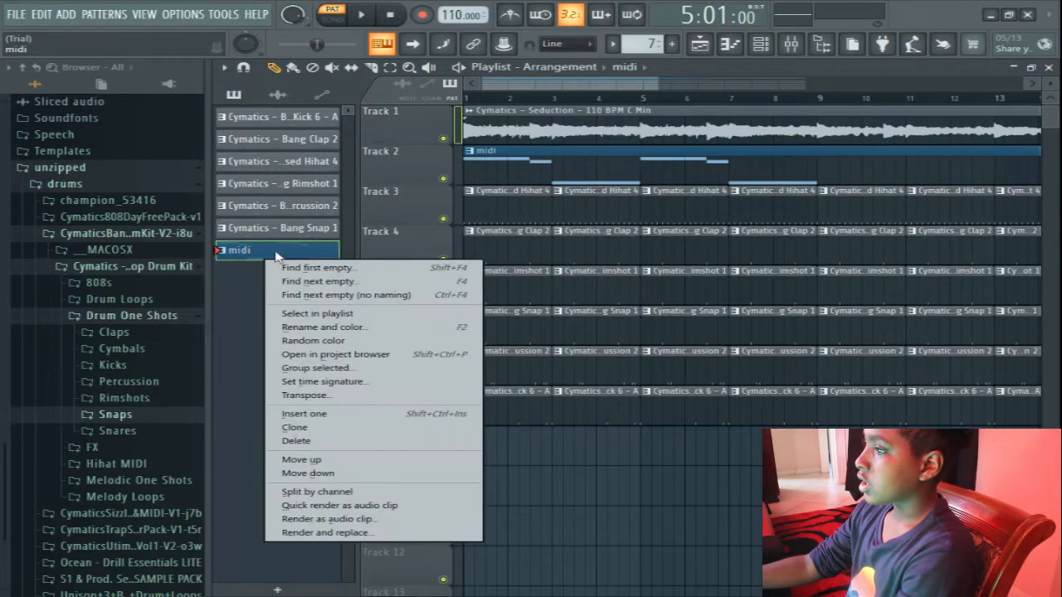
left_click(730, 45)
left_click(760, 44)
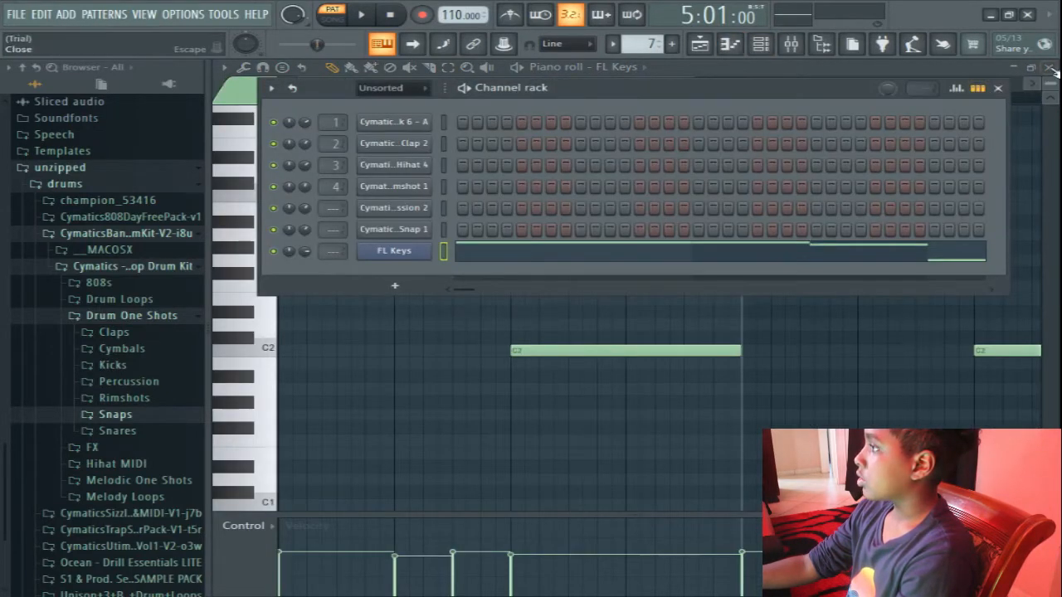
left_click(1049, 68)
left_click(395, 285)
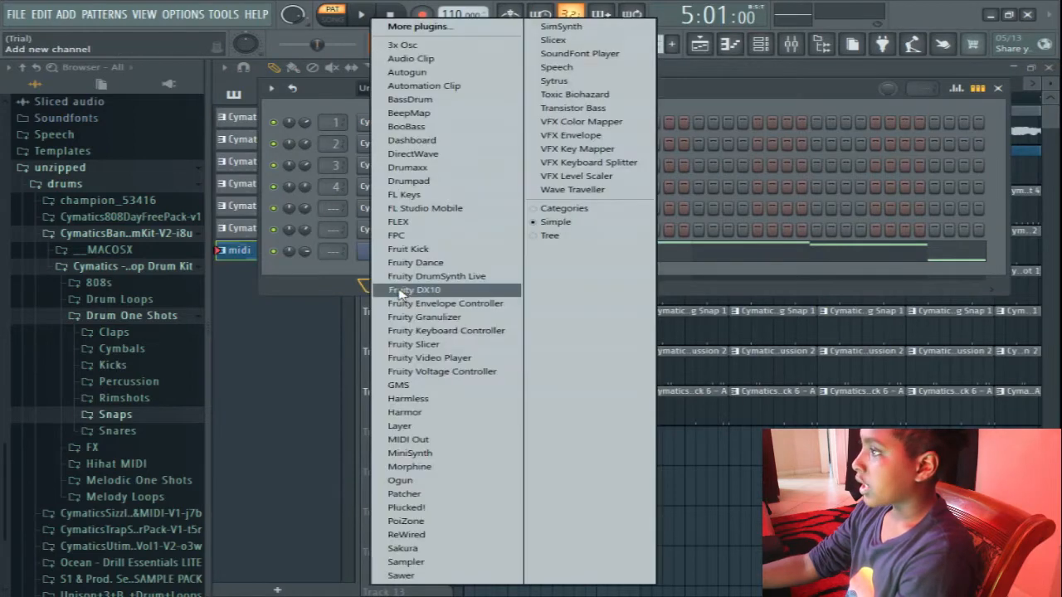
left_click(624, 87)
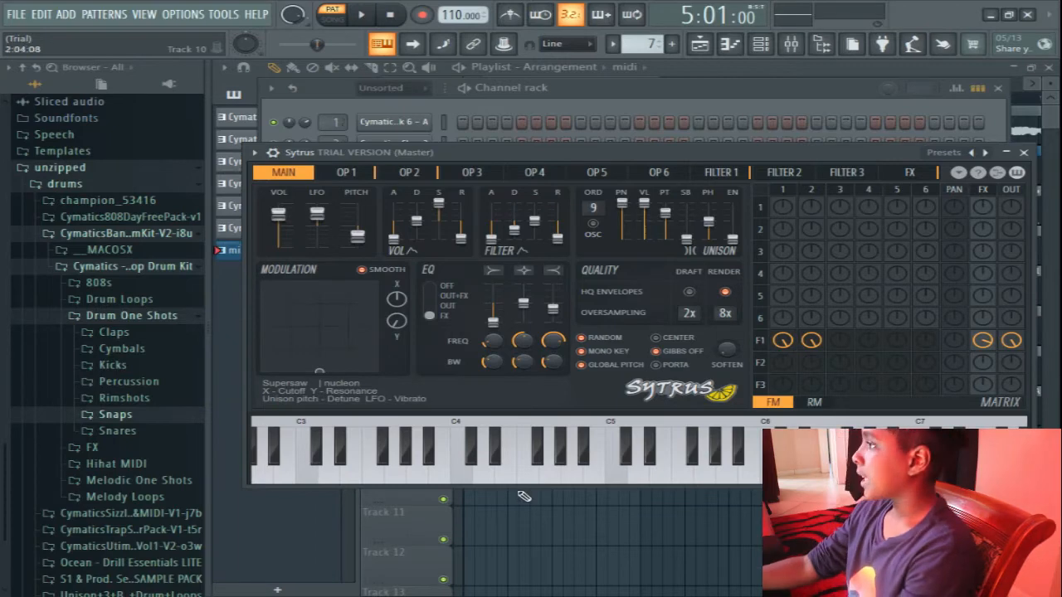
Load the Deep2 bass preset in Sytrus and close the plugin window.
left_click(952, 154)
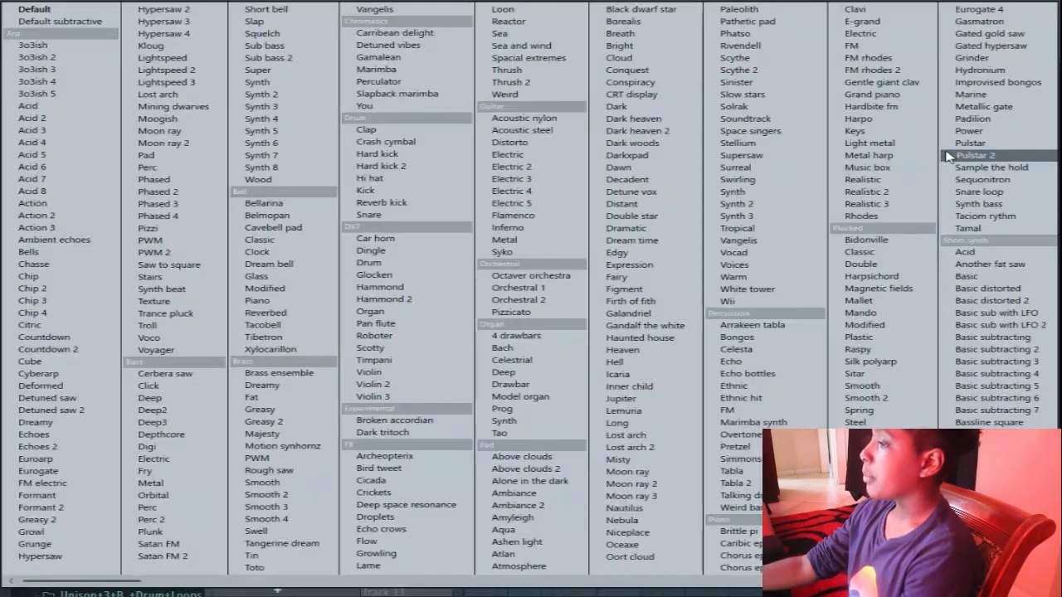
left_click(170, 410)
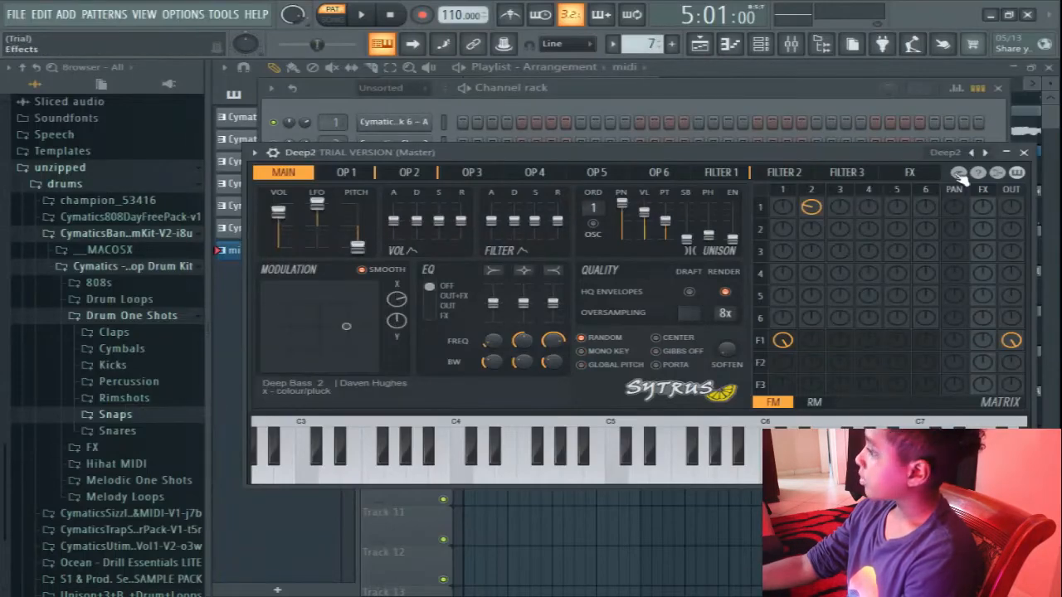
left_click(1025, 154)
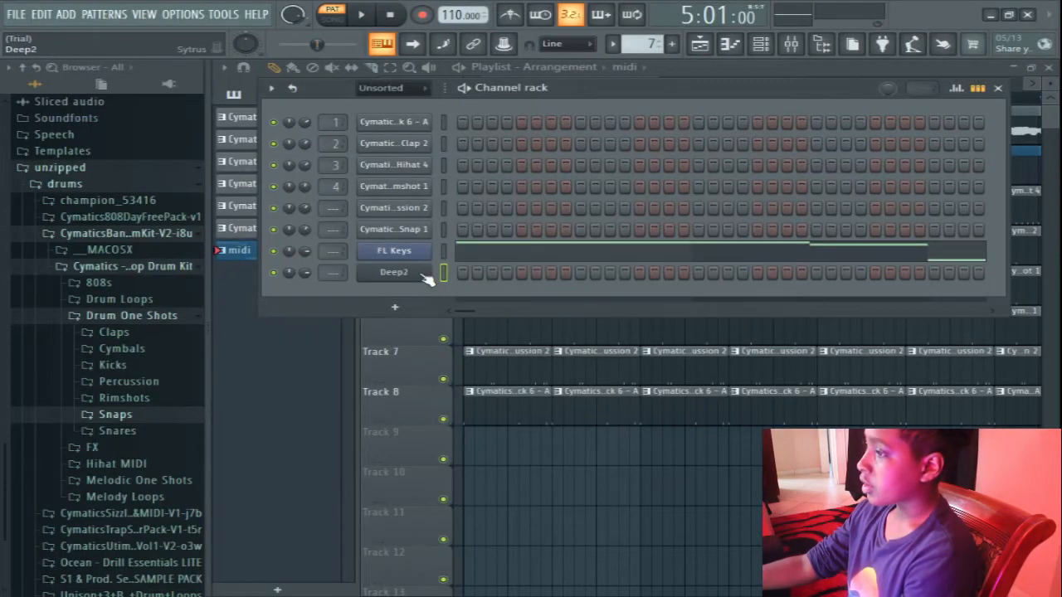
Copy the notes of the FL Keys channel and paste them into the Deep2 channel.
right_click(415, 252)
left_click(632, 265)
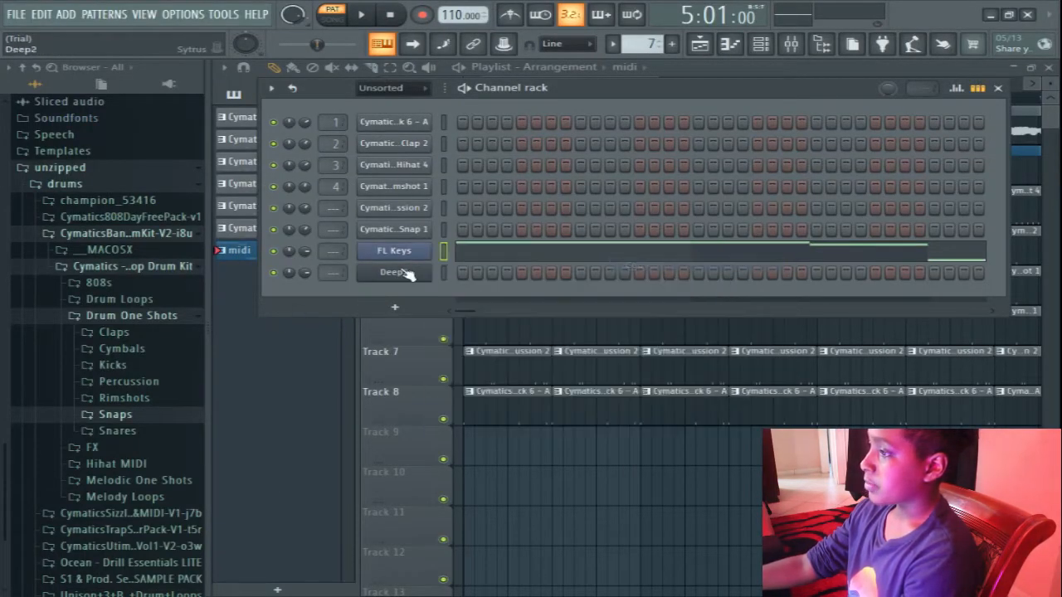
right_click(403, 273)
left_click(626, 299)
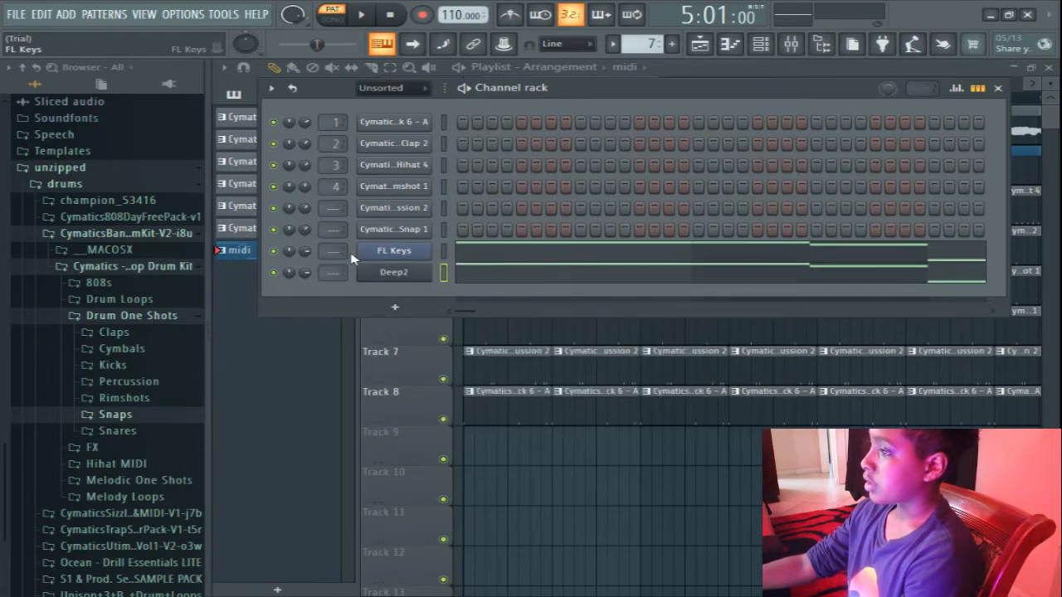
Mute the FL Keys channel, transpose all Deep2 notes up two octaves, and return to the playlist.
right_click(430, 269)
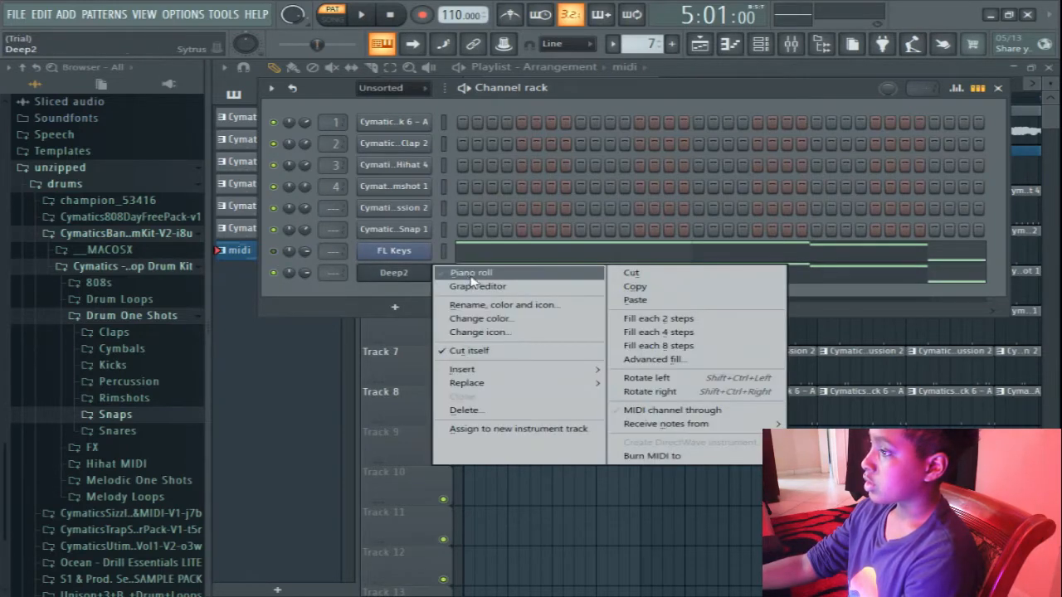
left_click(471, 278)
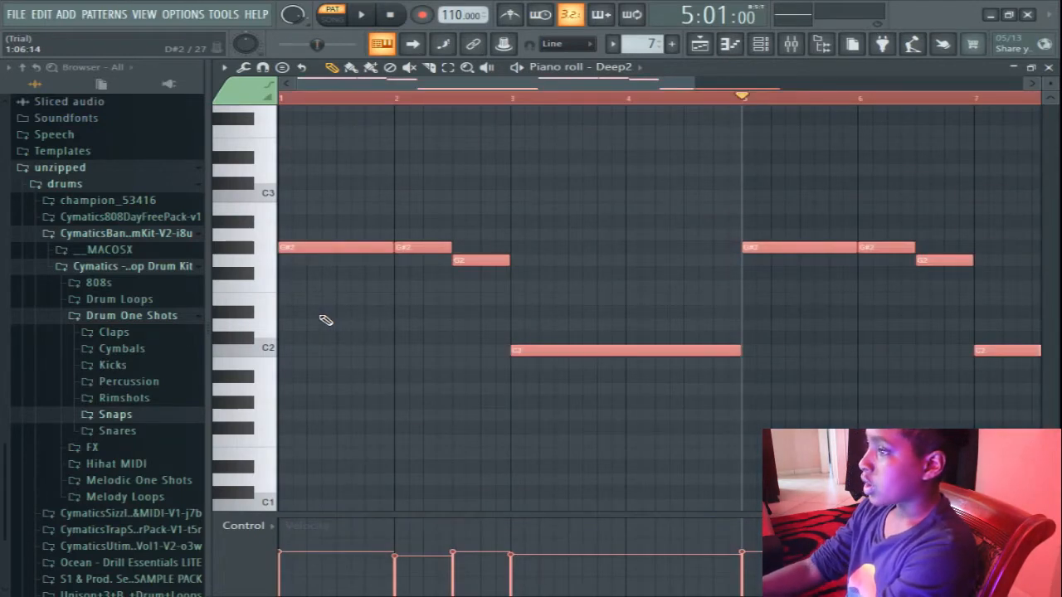
key("ctrl+Up")
key("ctrl+Up")
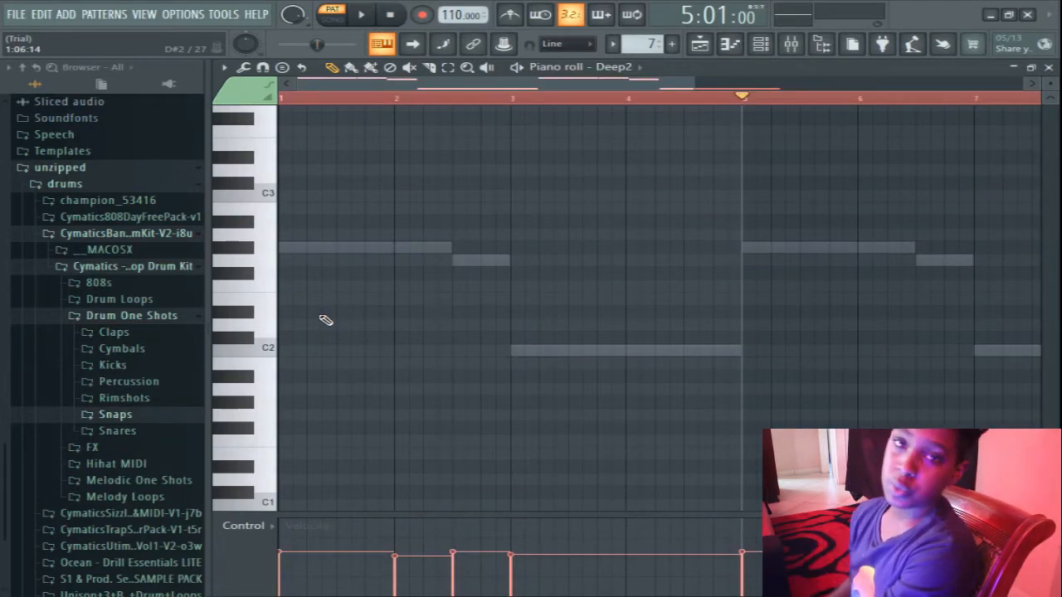
left_click(1048, 68)
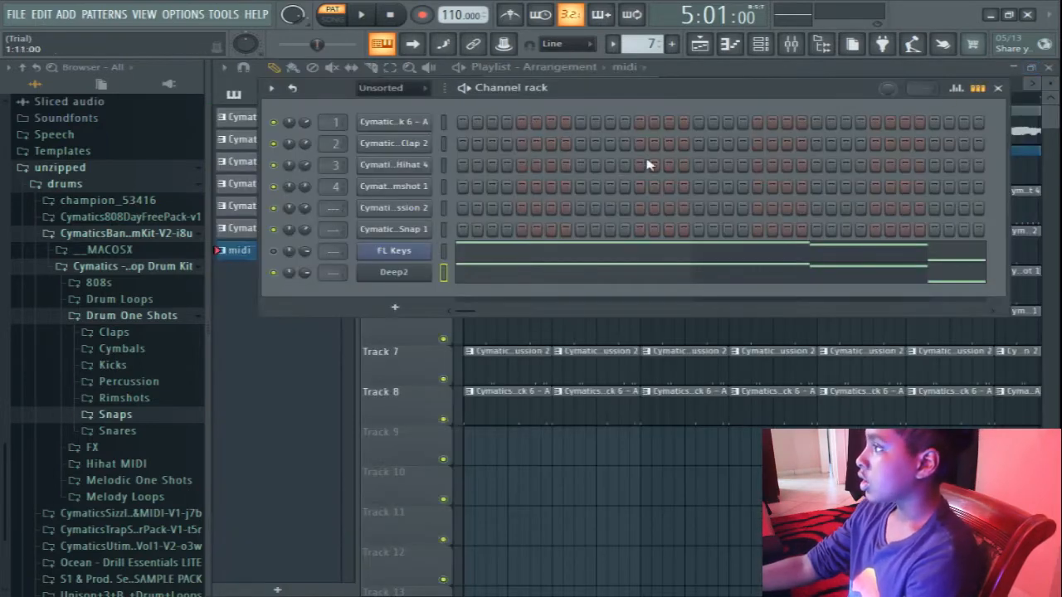
left_click(997, 87)
Delete the midi clip from track 2 and place the midi pattern there again at bar 1.
right_click(533, 173)
left_click(276, 258)
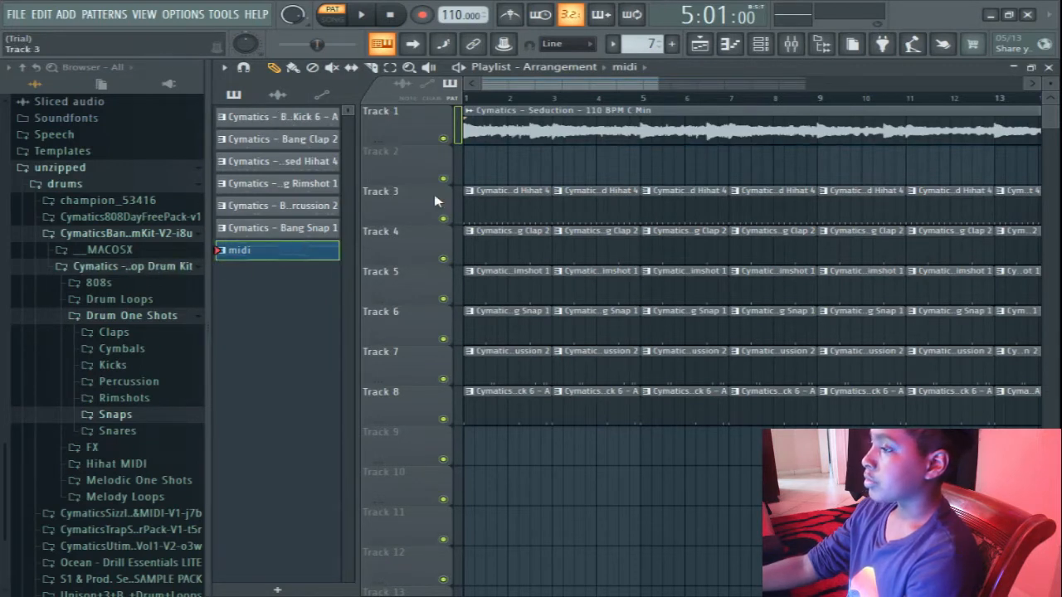
left_click(479, 176)
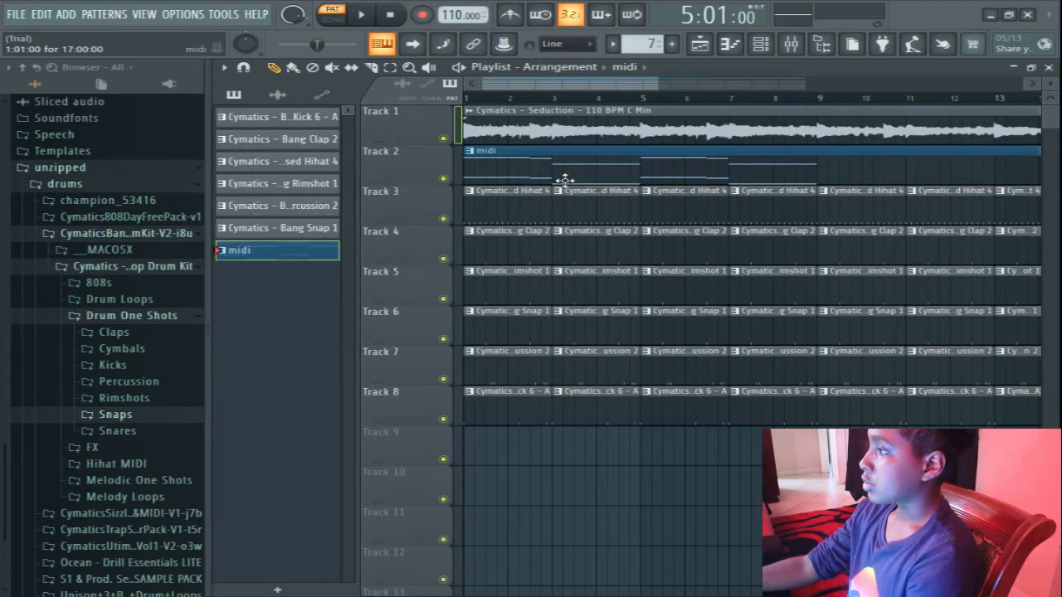
right_click(280, 250)
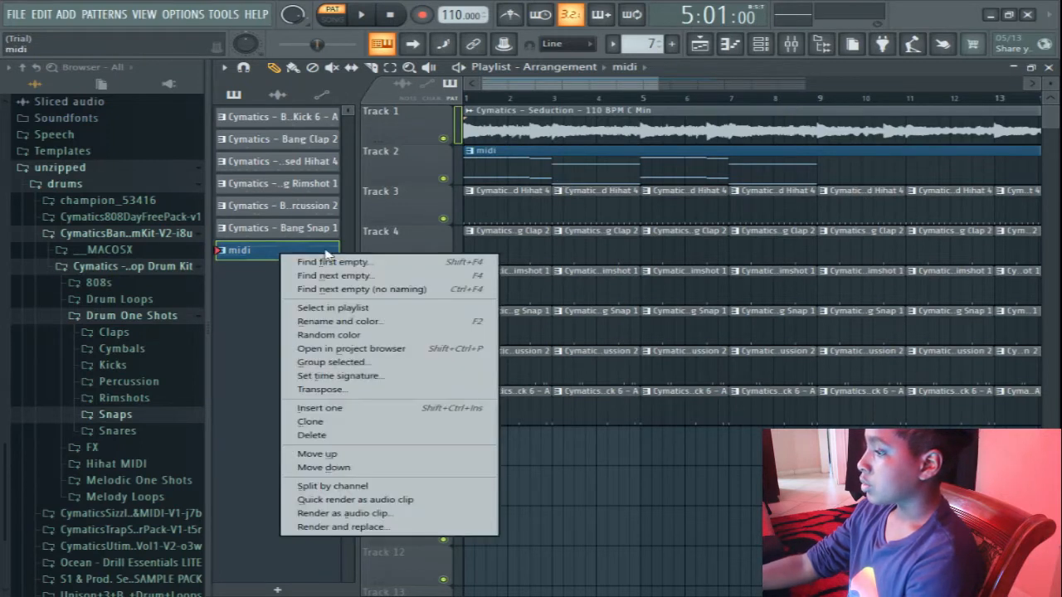
left_click(387, 514)
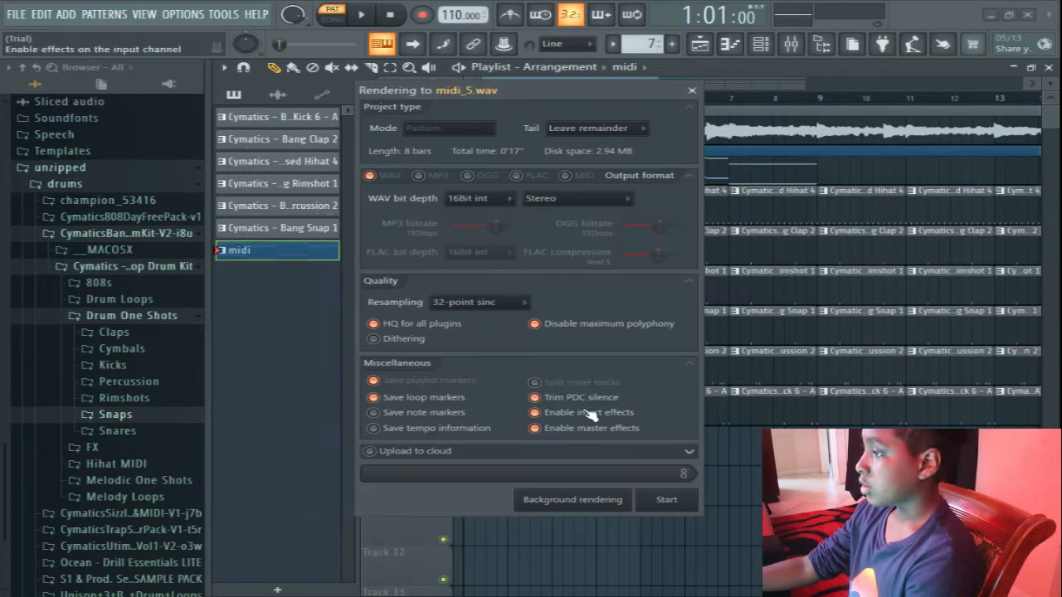
left_click(692, 91)
Quick-render the midi pattern as an audio clip and put it on track 2 at bar 1 in place of the pattern clip.
right_click(250, 258)
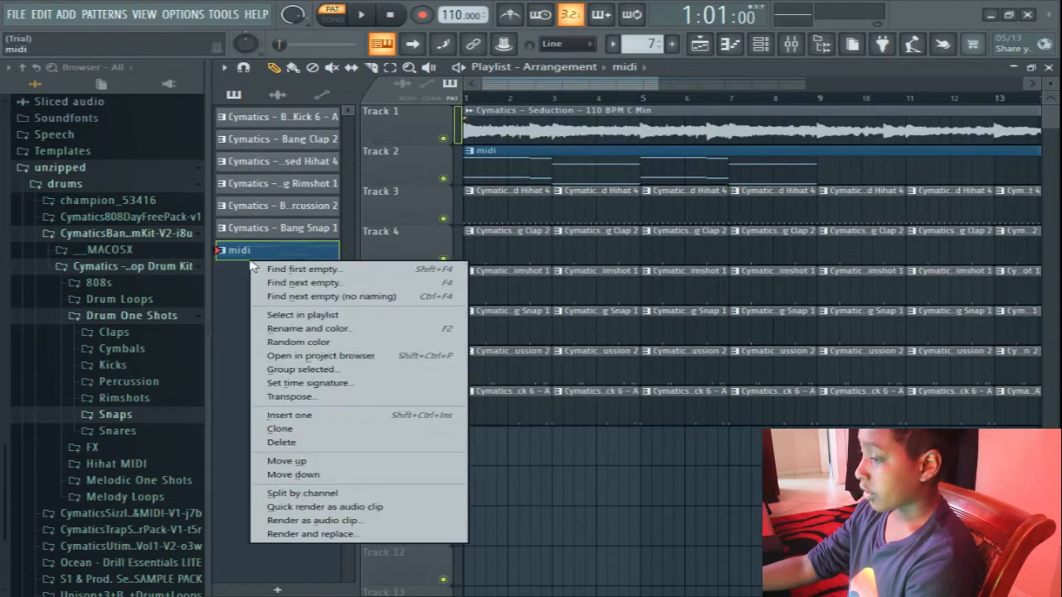
left_click(387, 506)
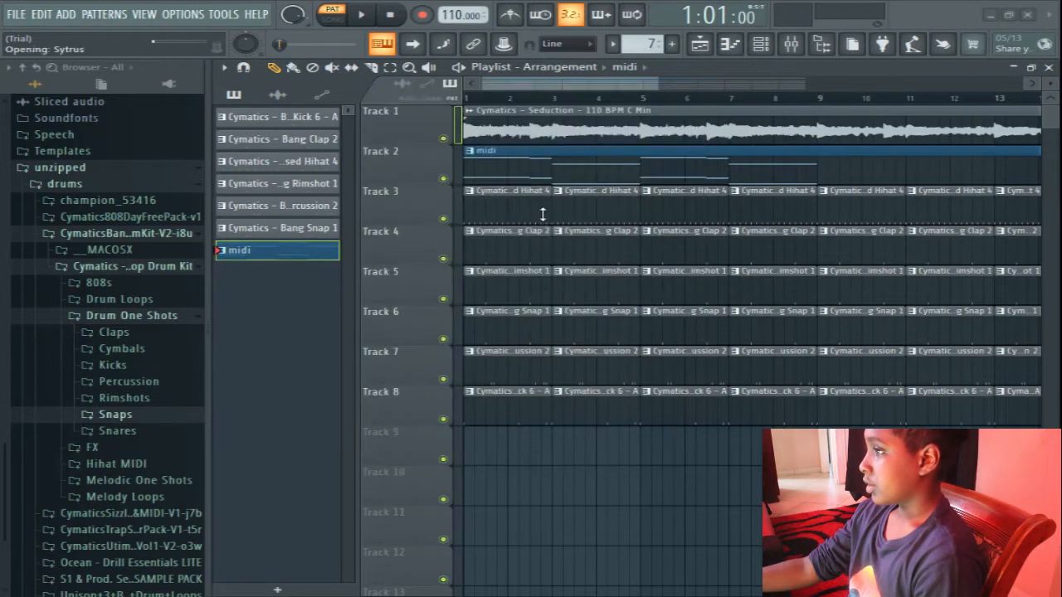
left_click(253, 141)
left_click(474, 175)
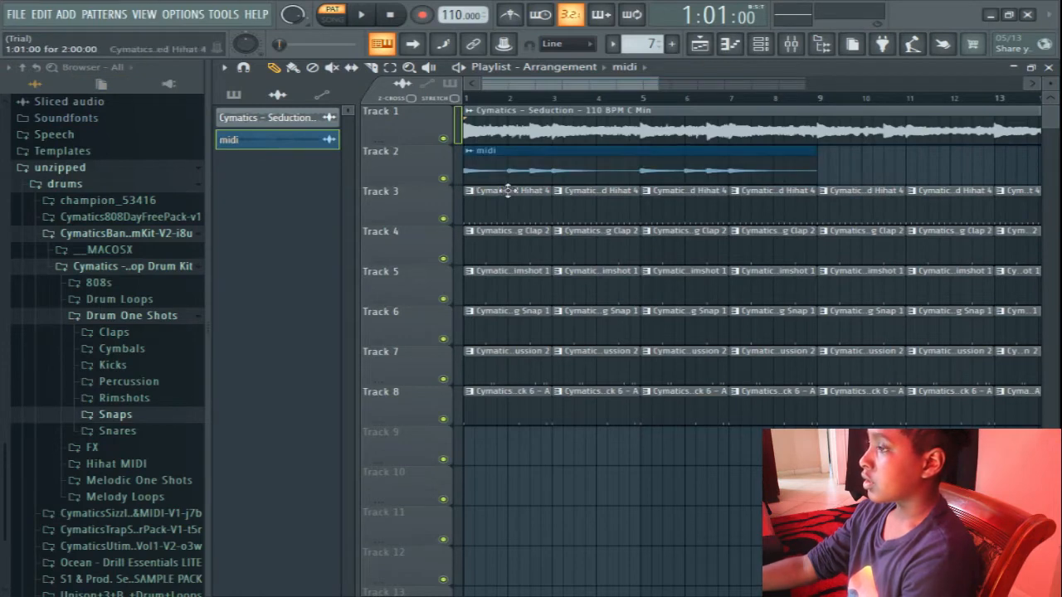
Repeat the midi audio clip on track 2 at bars 9 and 17.
left_click_drag(537, 84, 637, 153)
left_click(668, 126)
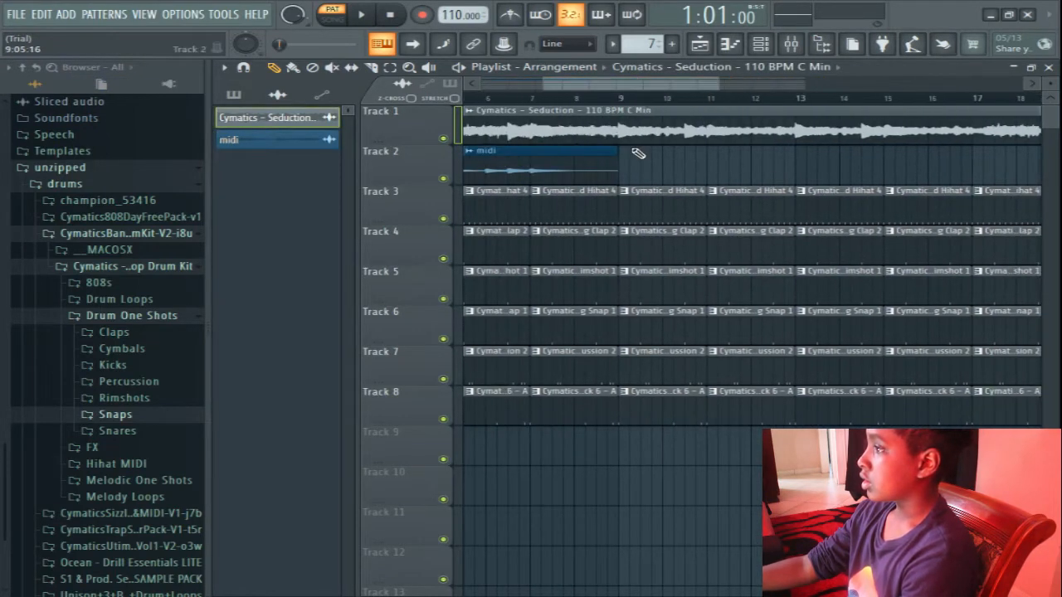
left_click(623, 168)
right_click(635, 170)
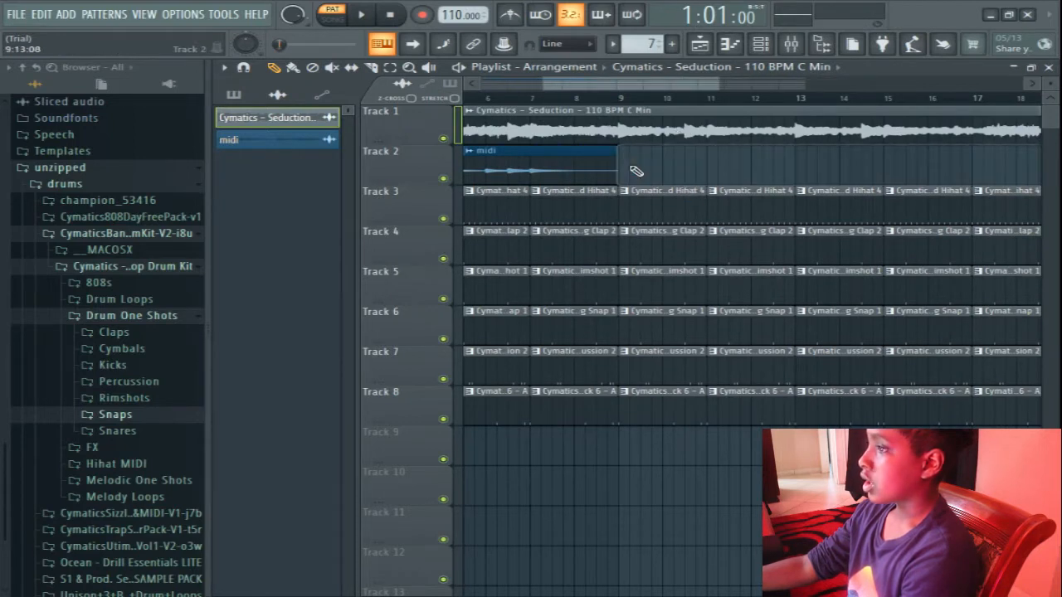
left_click(335, 141)
left_click(627, 170)
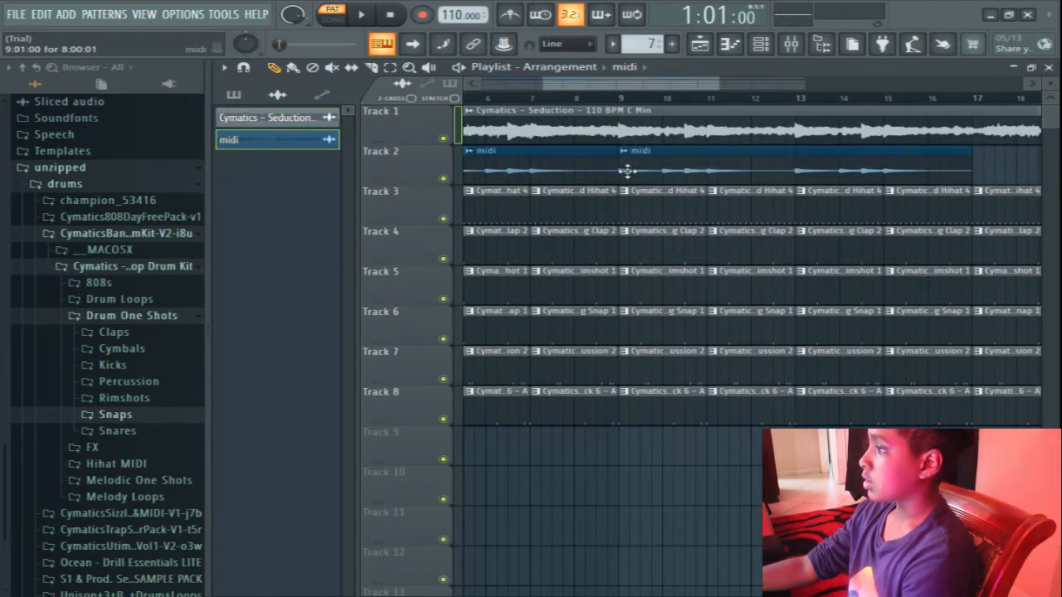
left_click_drag(668, 90, 745, 117)
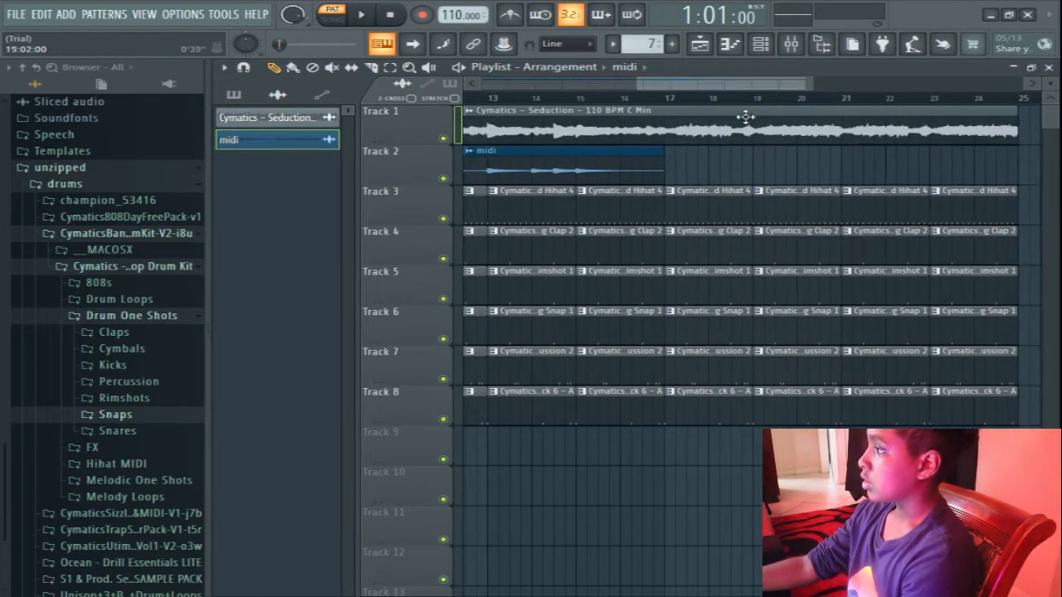
left_click(679, 172)
mouse_move(779, 182)
left_mouse_down()
mouse_move(746, 172)
mouse_move(749, 150)
mouse_move(753, 168)
mouse_move(765, 168)
left_mouse_up()
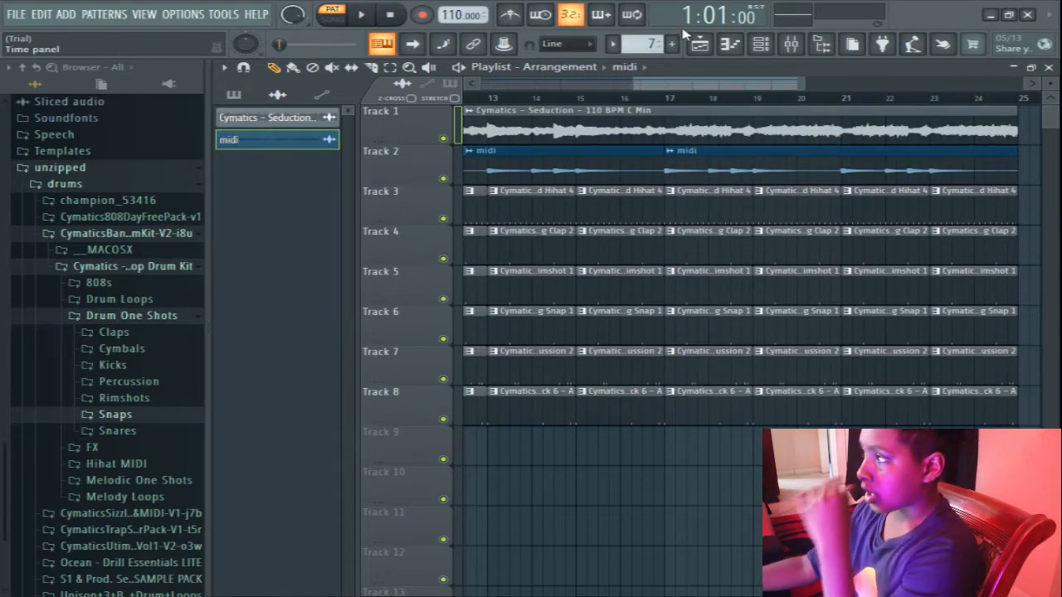
left_click_drag(695, 90, 457, 107)
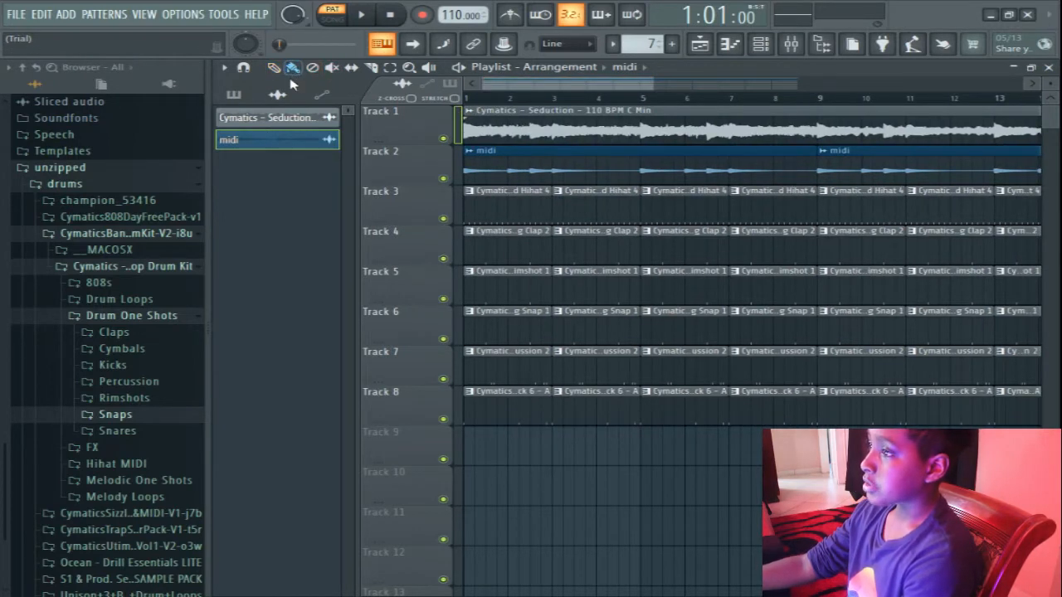
Delete the first drum clip, covering bars 1 and 2, from each of tracks 3 to 8.
left_click(234, 94)
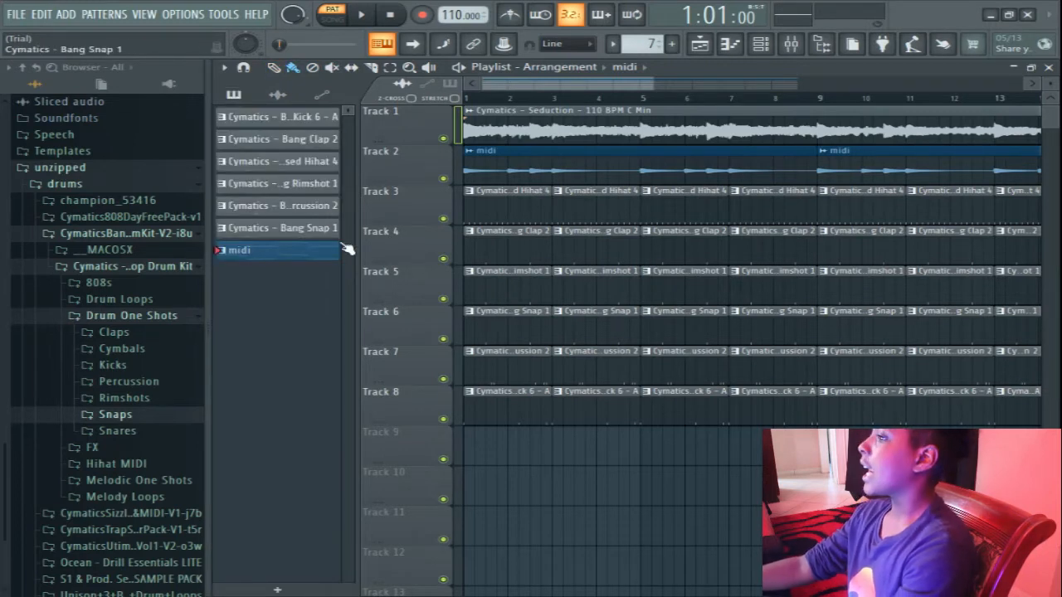
right_click(493, 418)
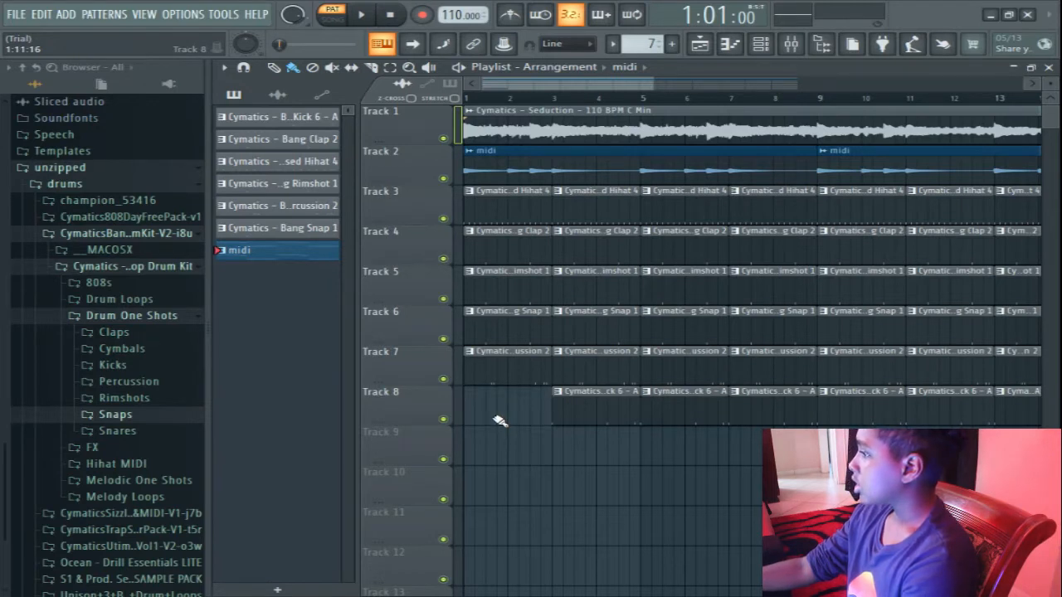
right_click(502, 365)
right_click(505, 336)
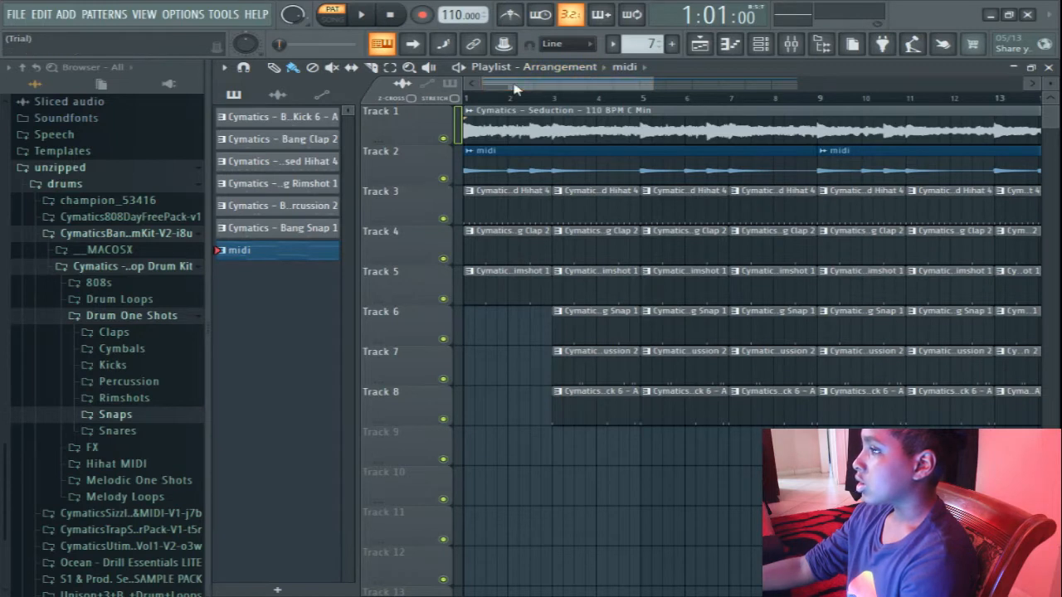
right_click(505, 274)
right_click(515, 237)
right_click(517, 220)
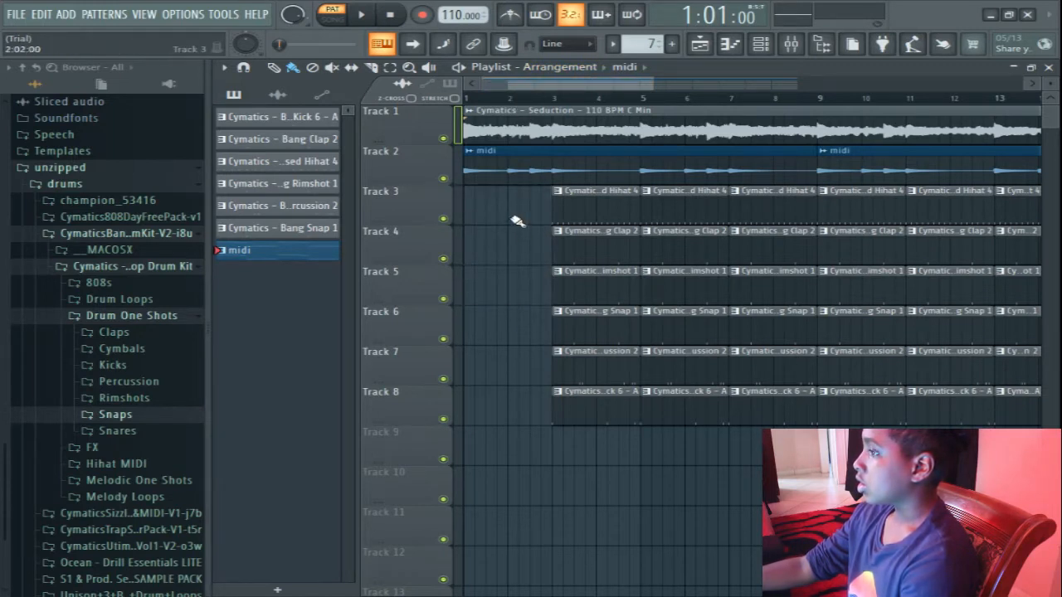
Switch playback to song mode and listen to the arrangement from bar 3.
key("space")
key("space")
key("l")
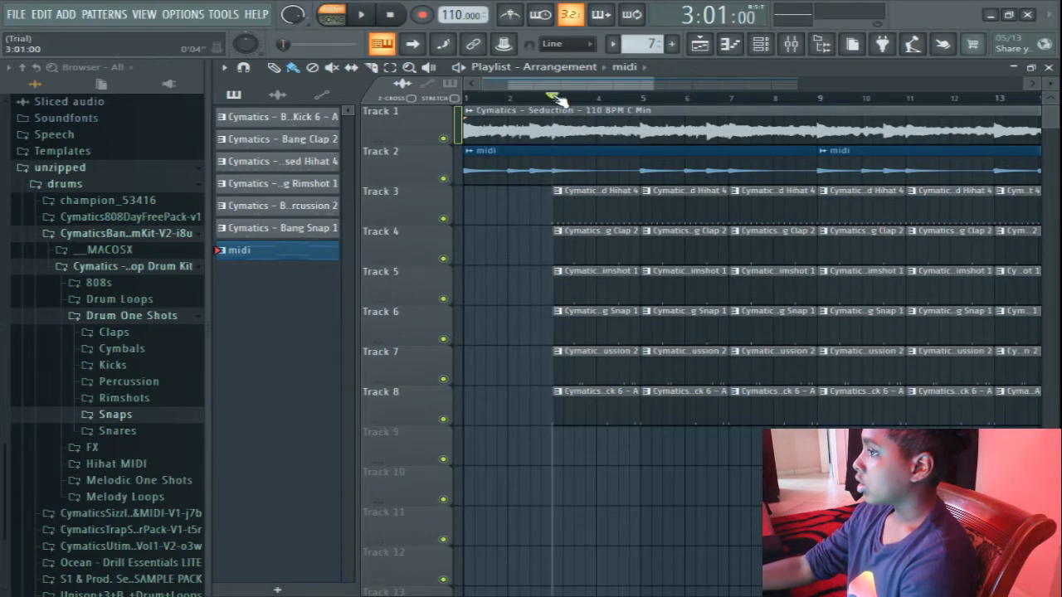
left_click(561, 100)
key("space")
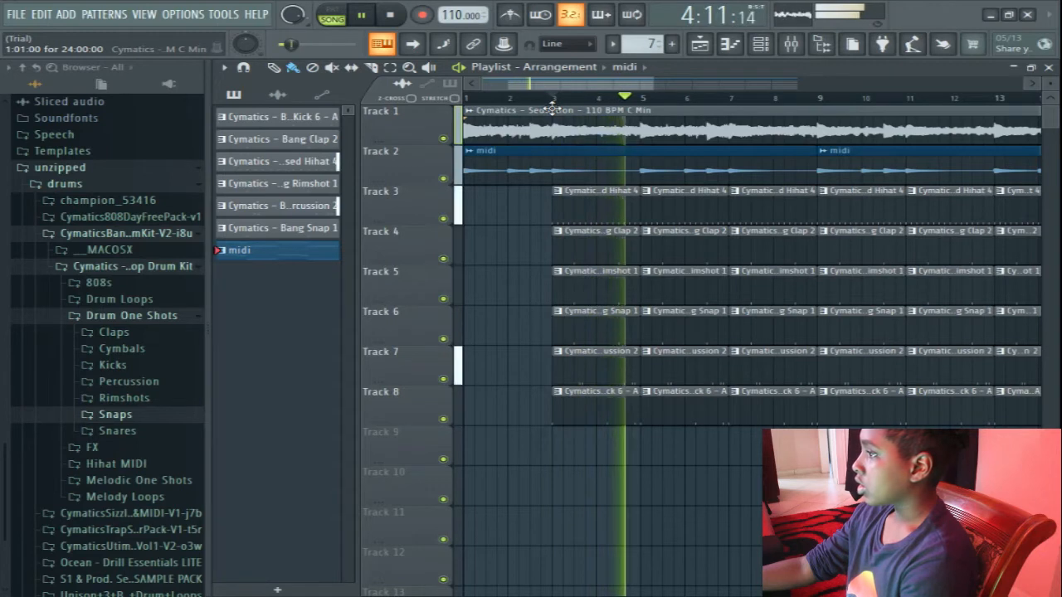
key("space")
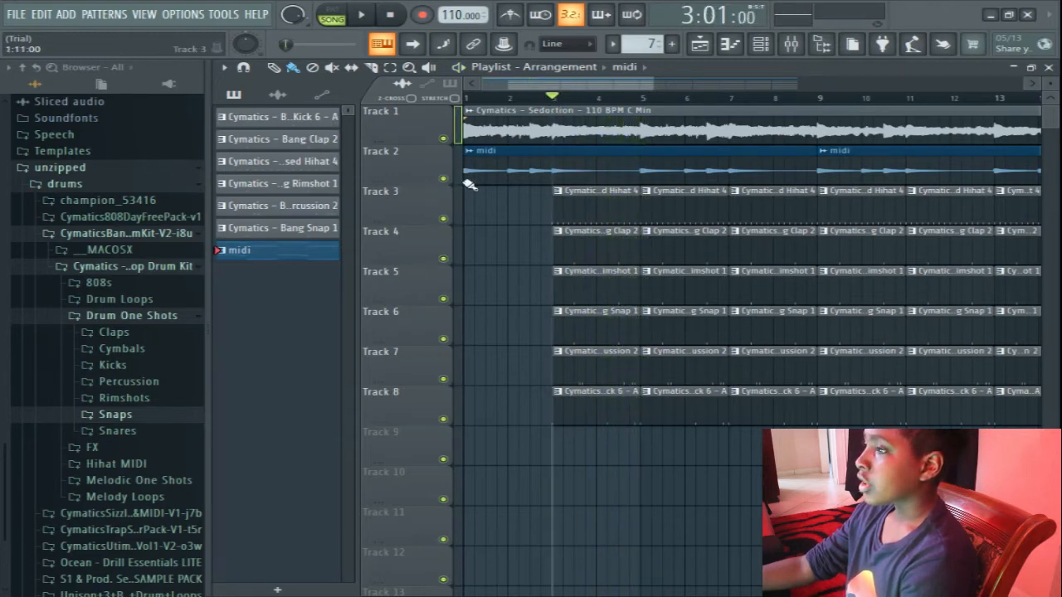
Place the Cymatics Bang Snap 1 pattern on track 6 at bar 1.
left_click(242, 229)
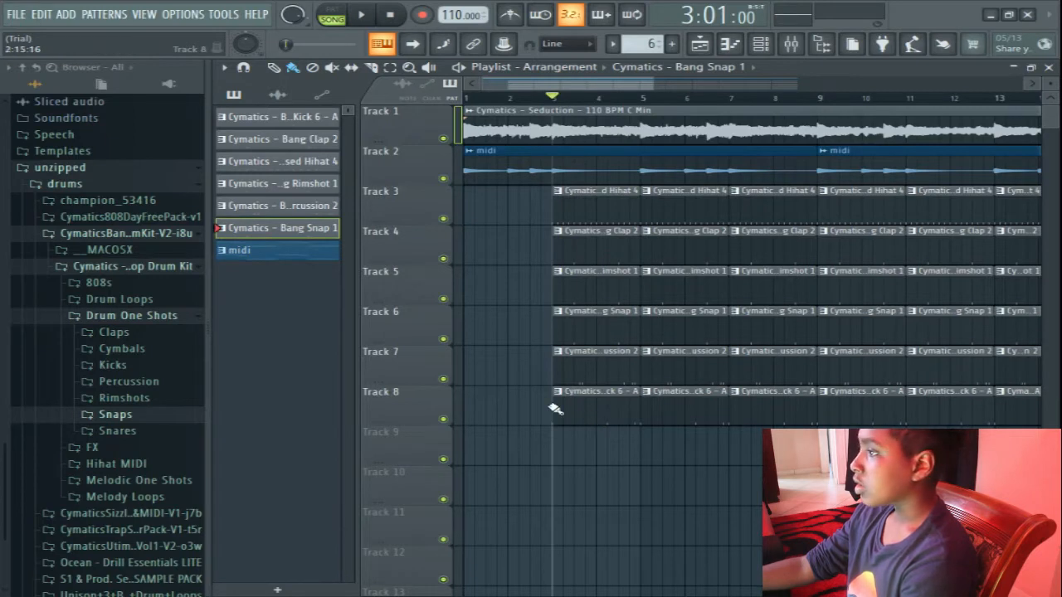
left_click(467, 329)
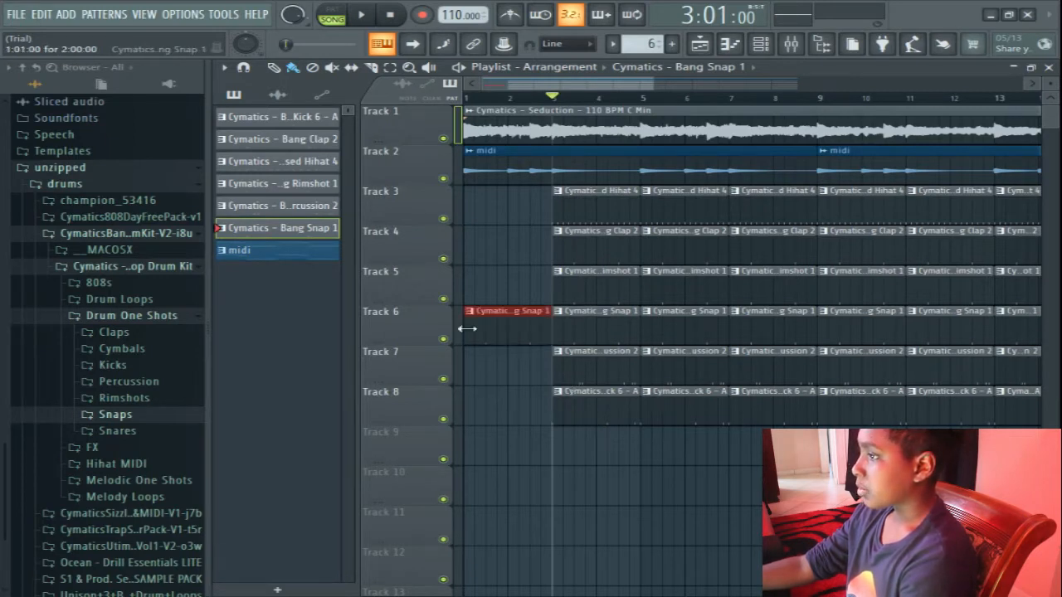
Play the song from bar 1 and delete the bar 3 drum clips on tracks 3, 4, 5, 7 and 8.
left_click_drag(653, 85, 712, 126)
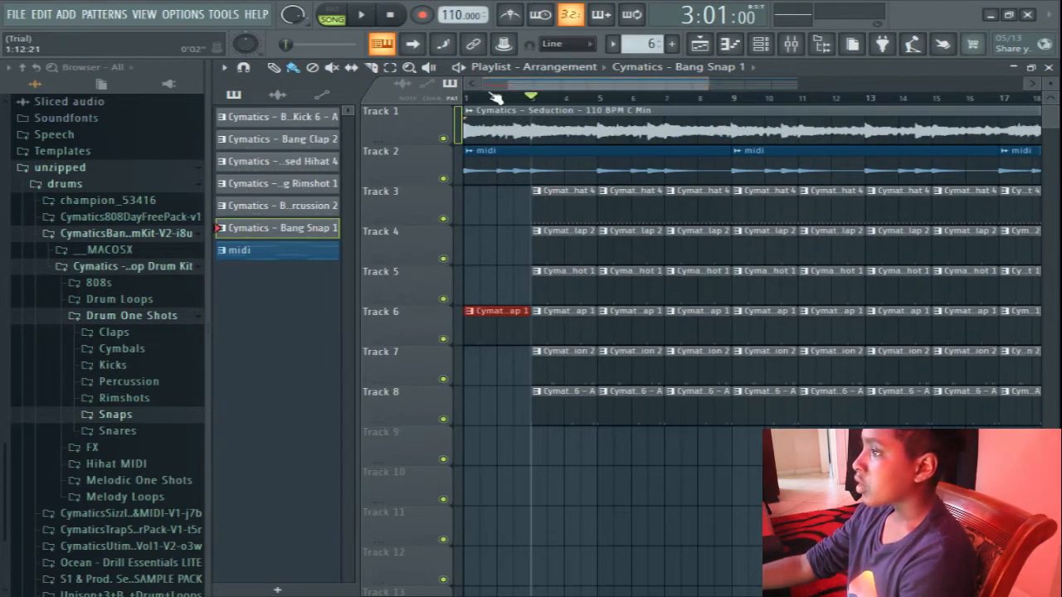
left_click(479, 106)
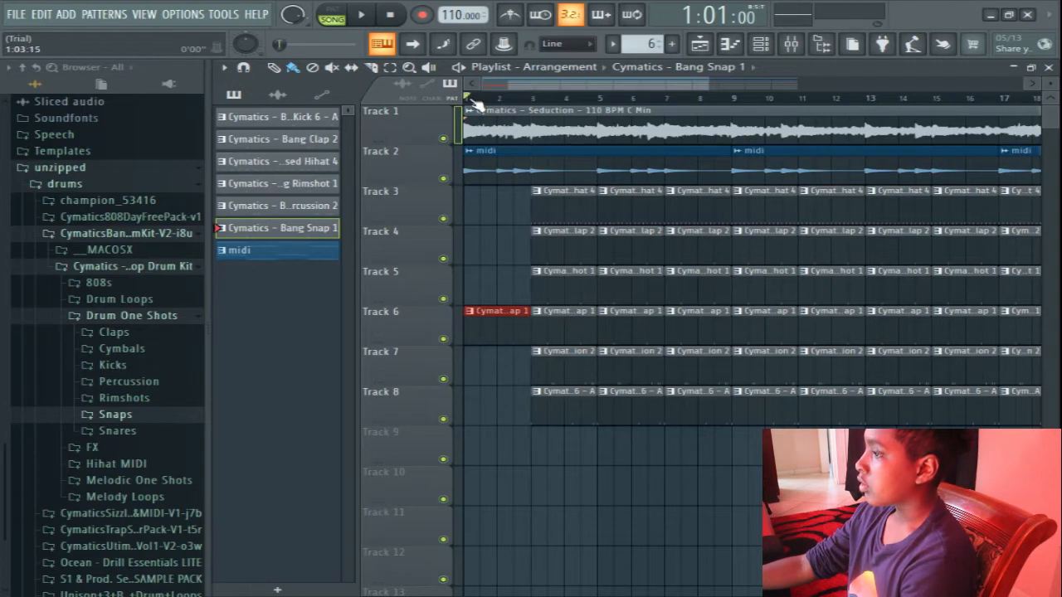
key("space")
right_click(557, 204)
right_click(558, 239)
right_click(569, 290)
right_click(572, 373)
right_click(585, 411)
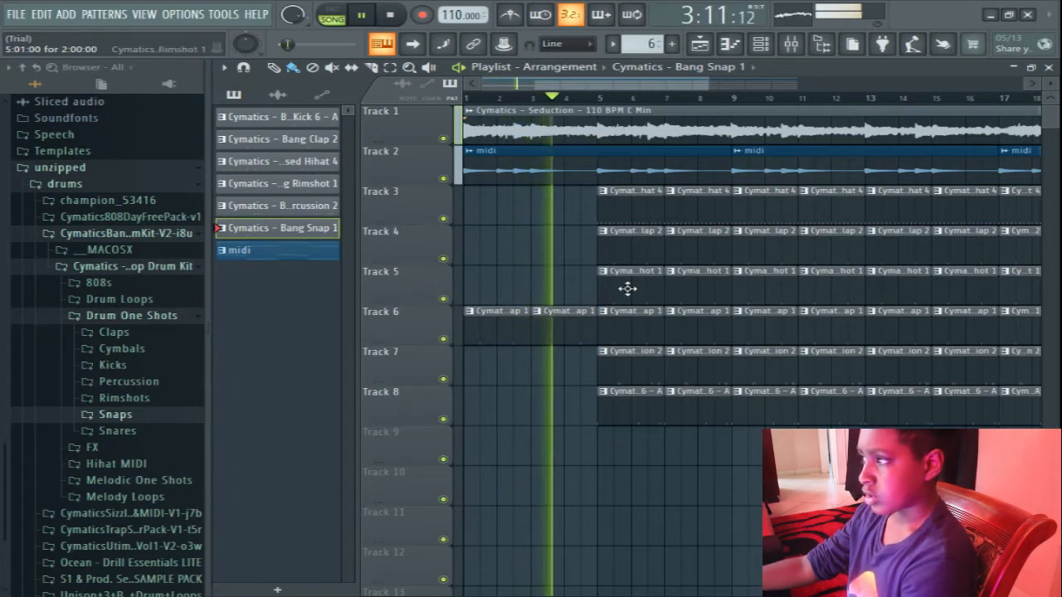
Delete the bar 5 drum clips on tracks 3, 4, 5, 7 and 8, plus the bar 7 percussion clip on track 7.
right_click(648, 203)
right_click(650, 249)
right_click(644, 290)
right_click(631, 369)
right_click(636, 408)
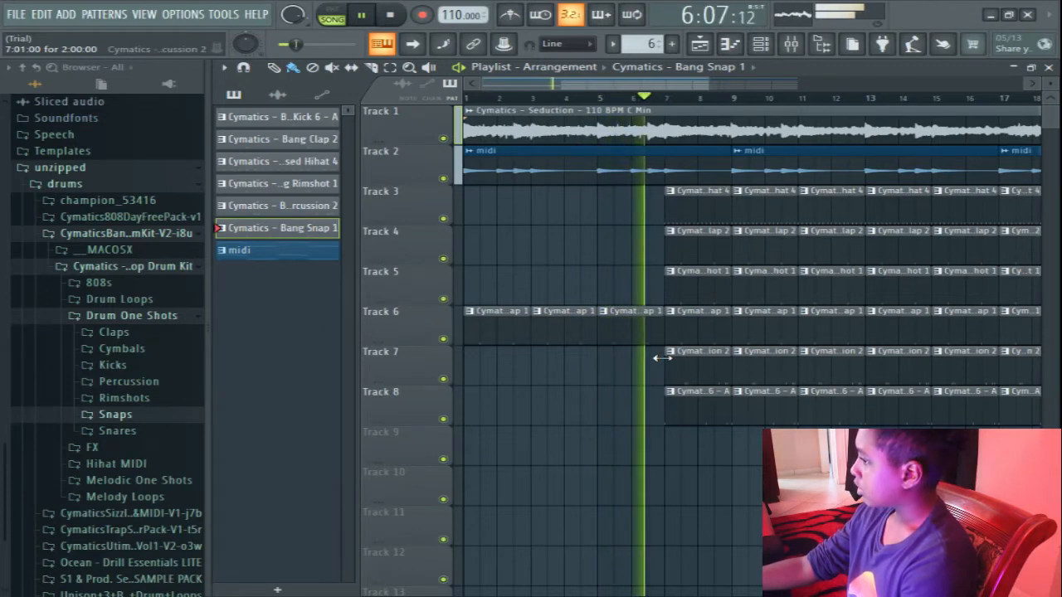
right_click(715, 375)
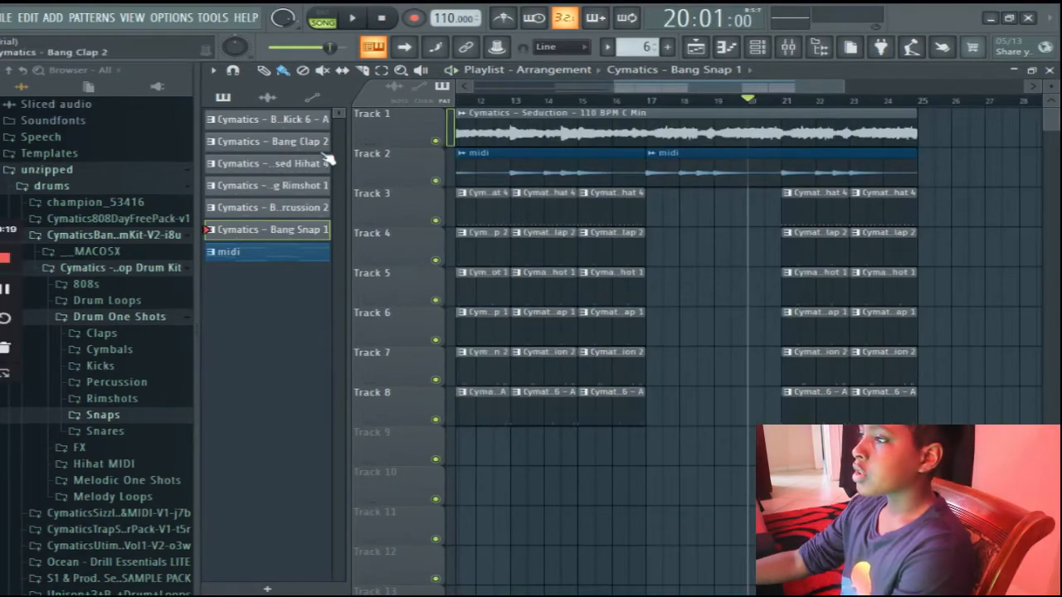
Duplicate the whole arrangement of bars 1 to 24 so the copy starts at bar 25.
left_click(267, 97)
left_click_drag(679, 91, 834, 93)
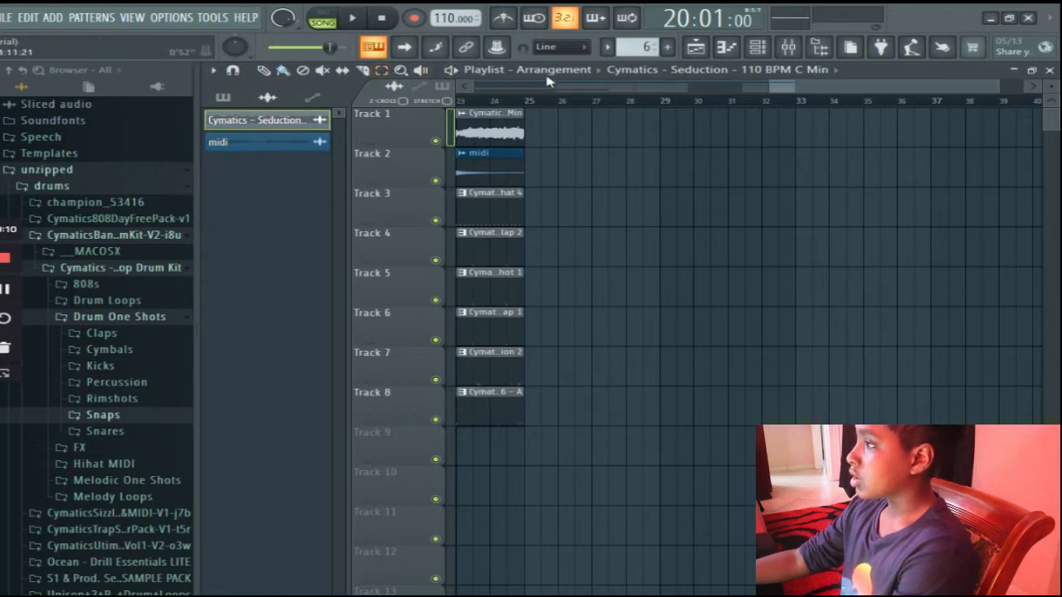
left_click_drag(807, 90, 661, 93)
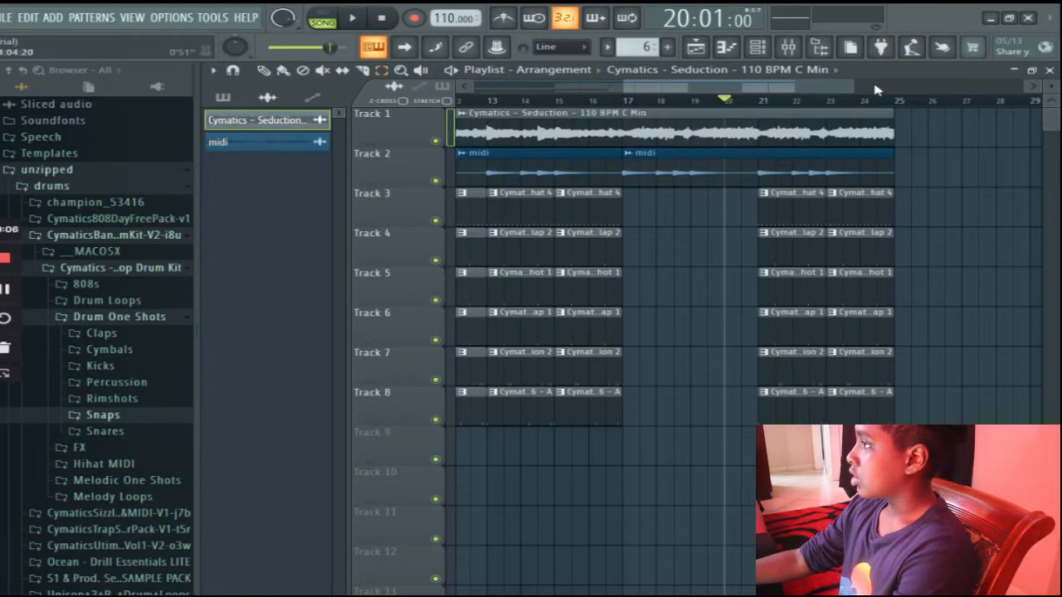
left_click_drag(889, 100, 3, 132)
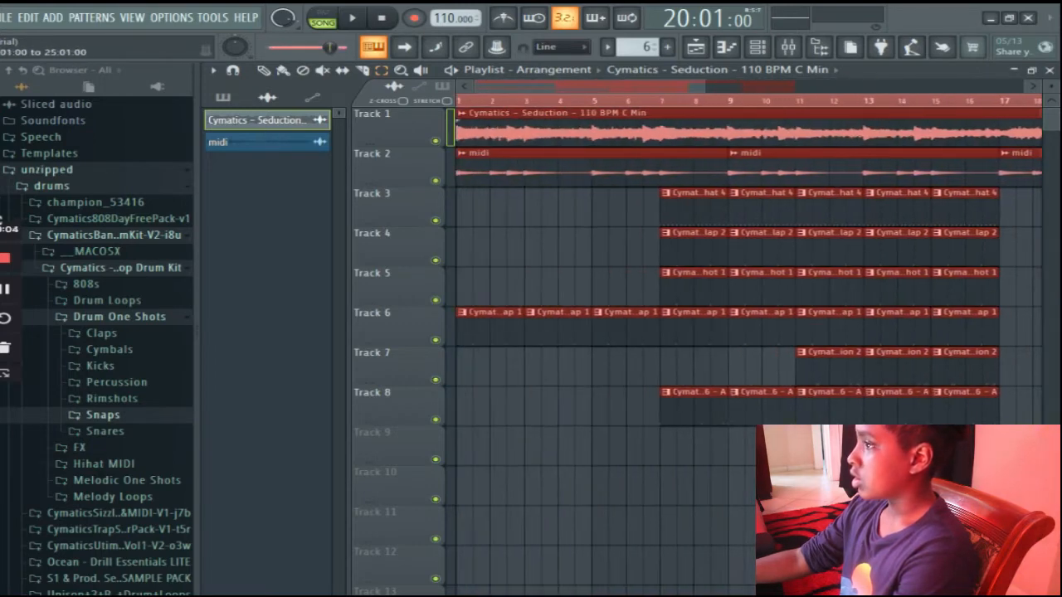
key("ctrl+b")
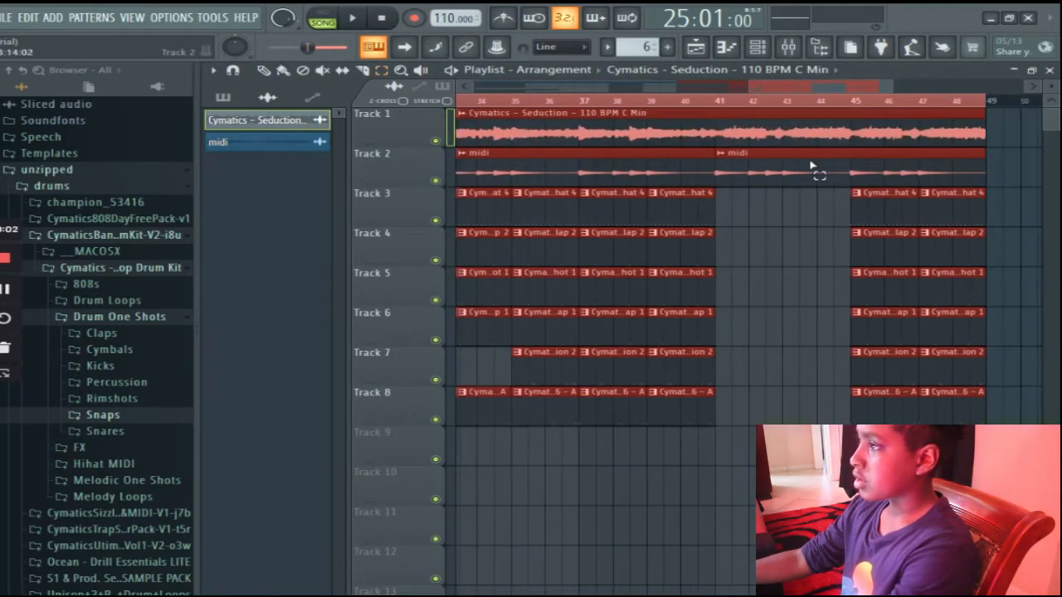
left_click(794, 325)
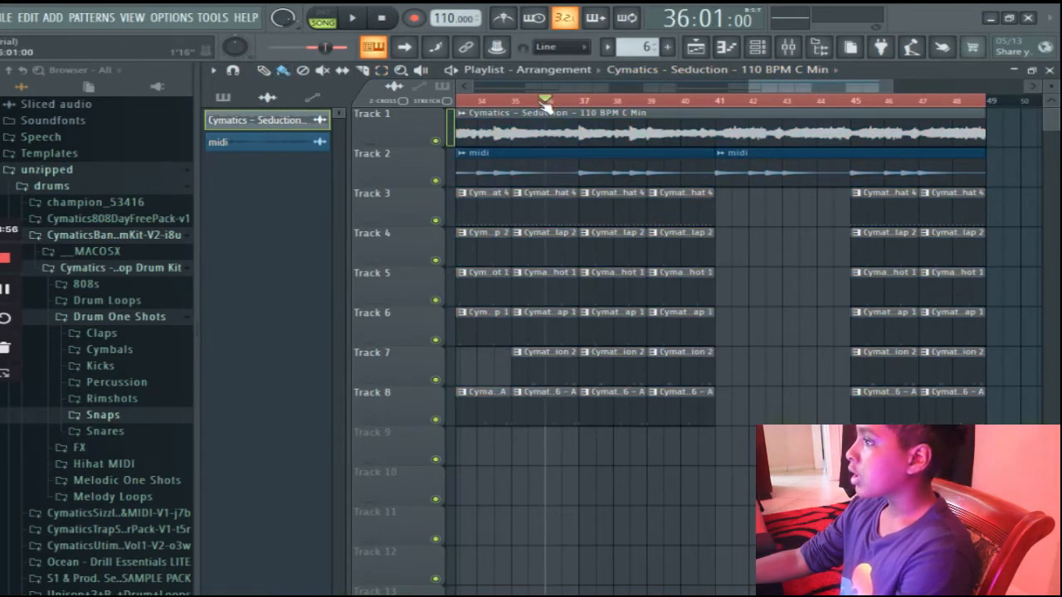
Set the playback position in bar 23 and delete the snap clip at bar 29 on track 6.
left_click_drag(697, 97, 584, 101)
left_click(599, 101)
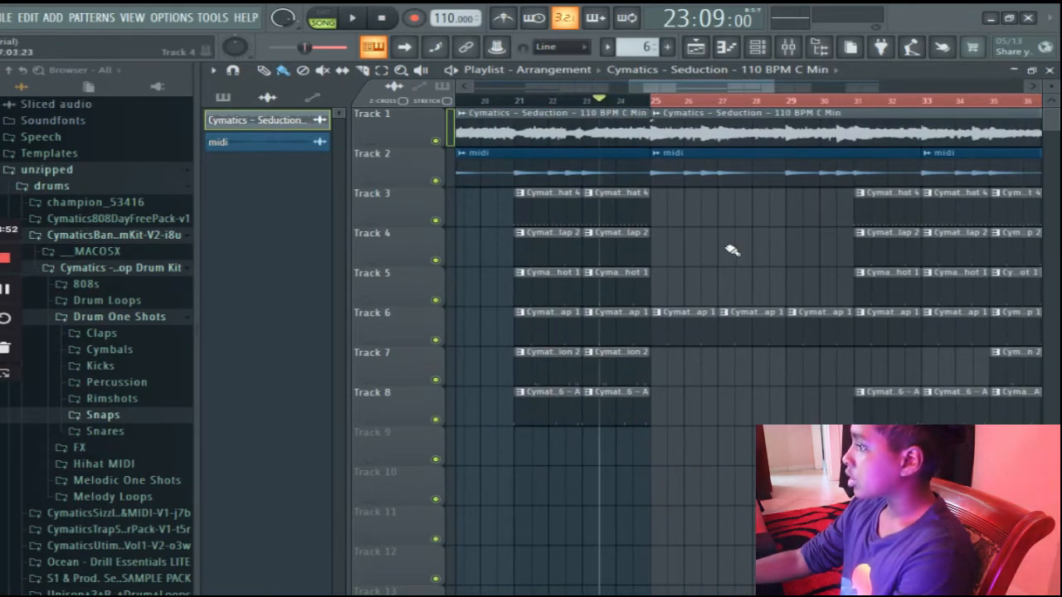
right_click(805, 319)
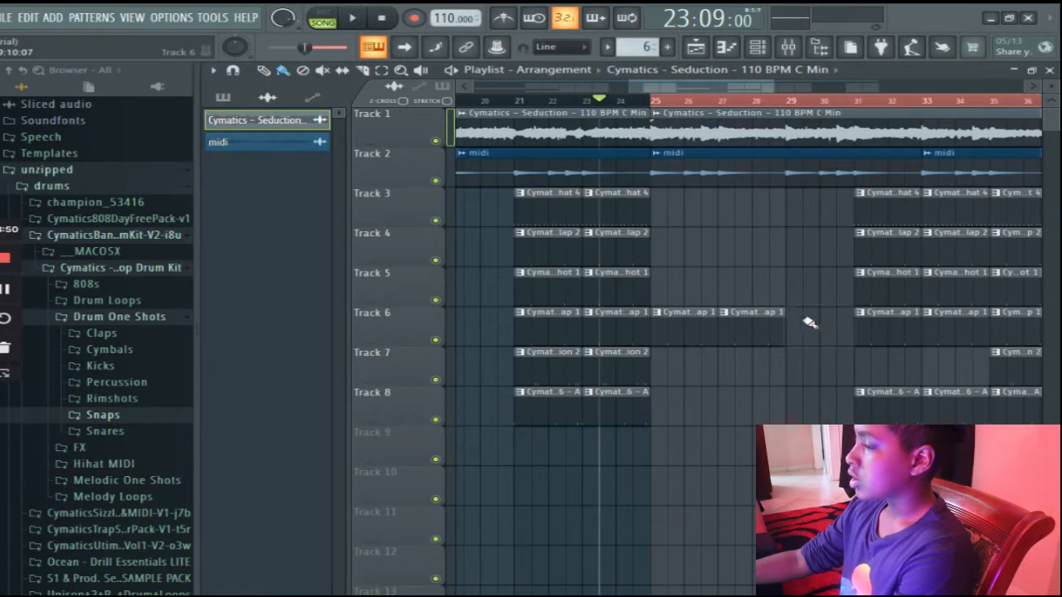
Place the Bang Closed Hihat 4 pattern on track 3 and the Bang Kick 6 pattern on track 8, both at bar 29.
left_click(251, 98)
key("space")
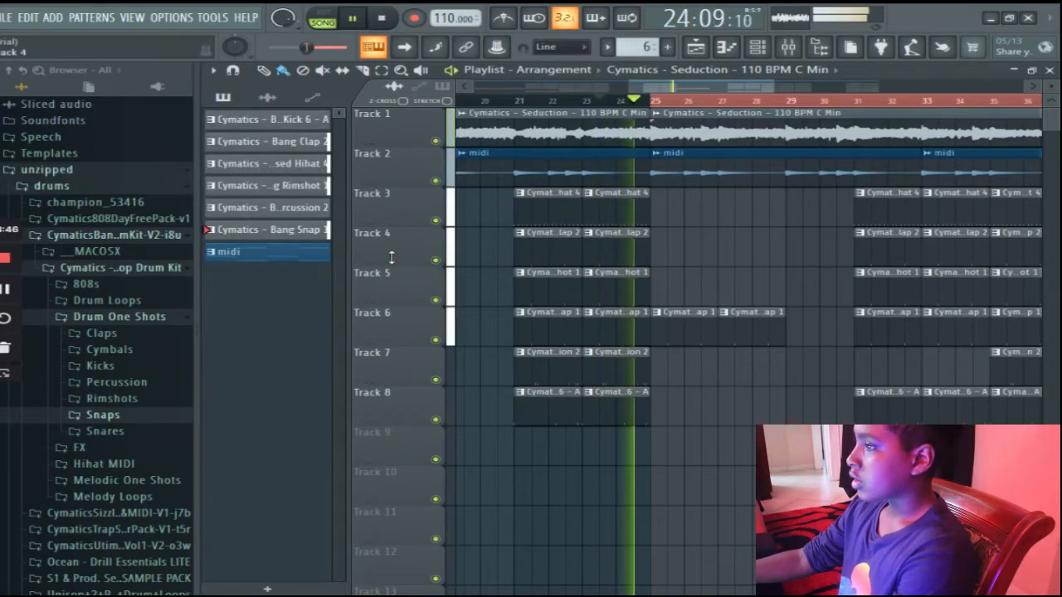
left_click(309, 169)
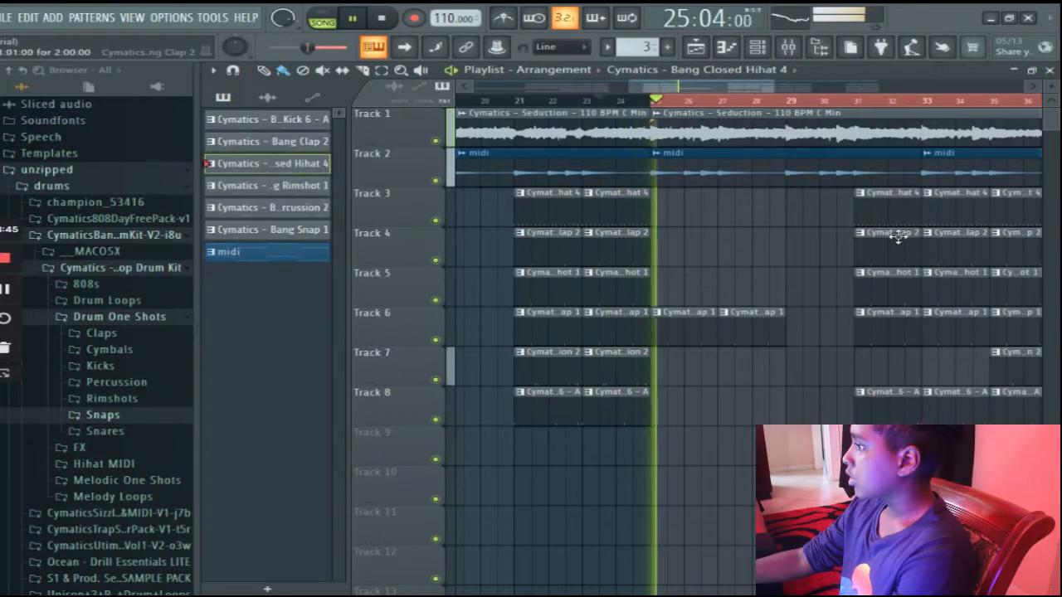
left_click(799, 218)
left_click(272, 118)
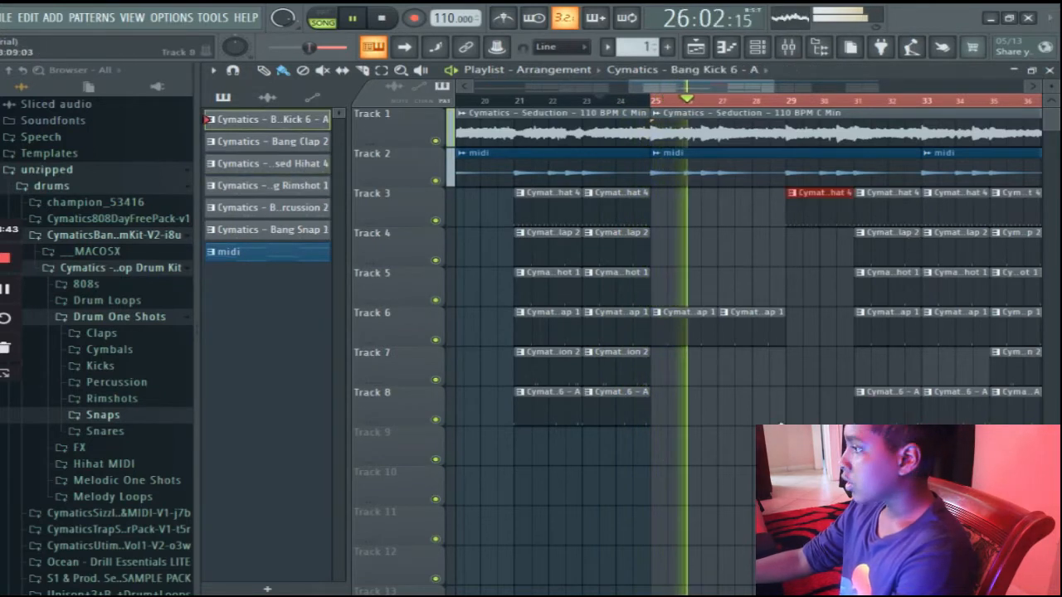
left_click(798, 406)
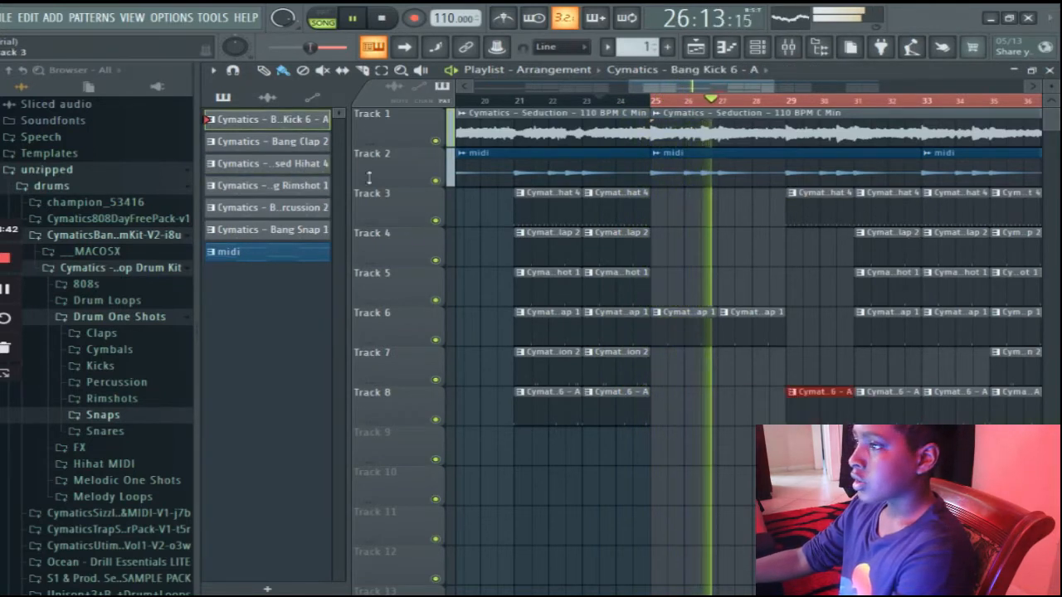
left_click(306, 185)
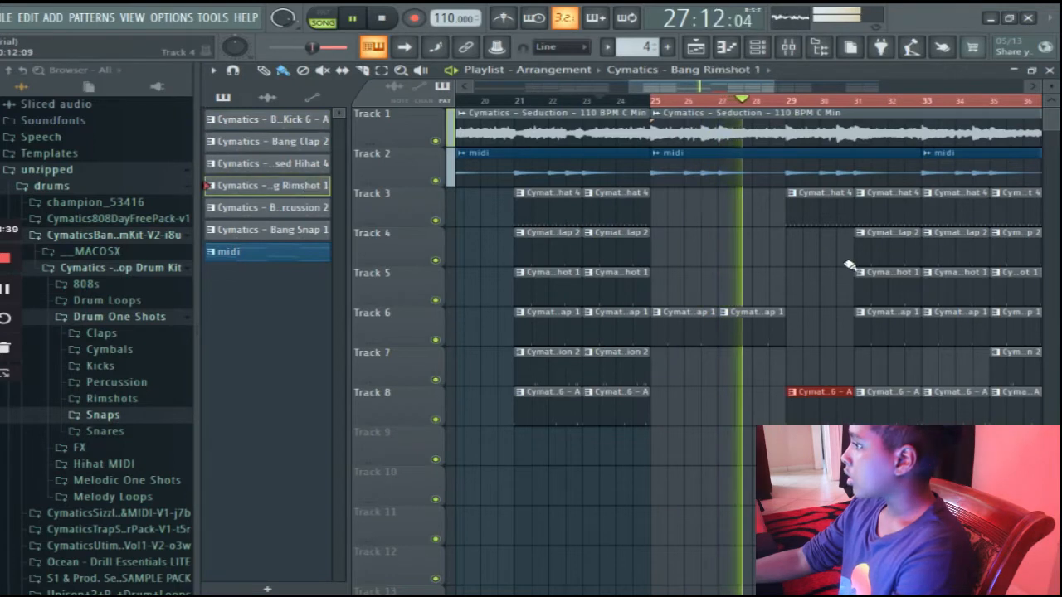
left_click(797, 297)
right_click(794, 279)
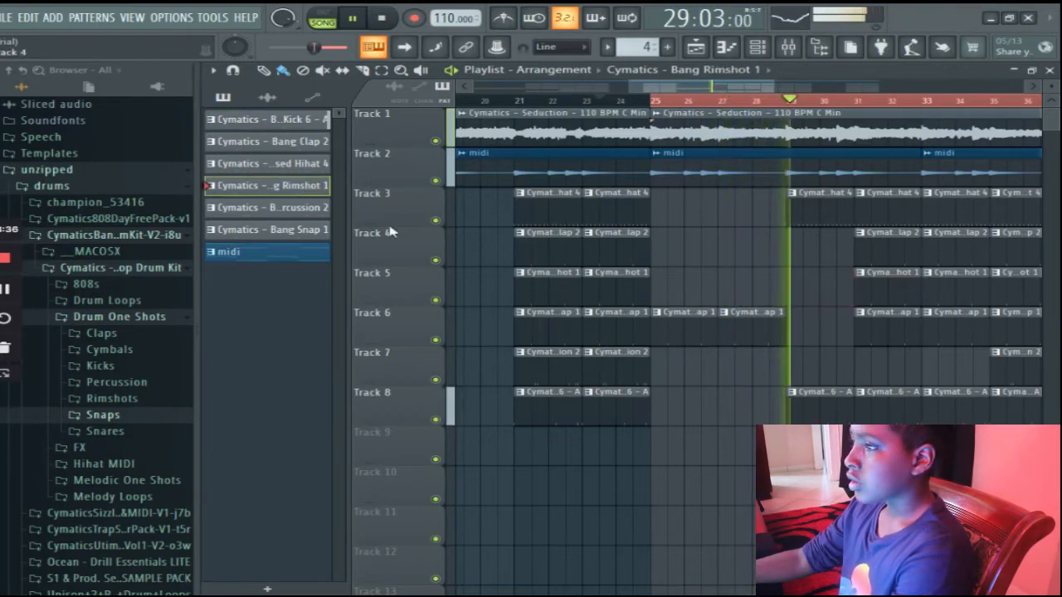
Place the Bang Clap 2 pattern on track 4 at bar 29 and play the song from bar 23.
left_click(291, 120)
left_click(294, 142)
key("space")
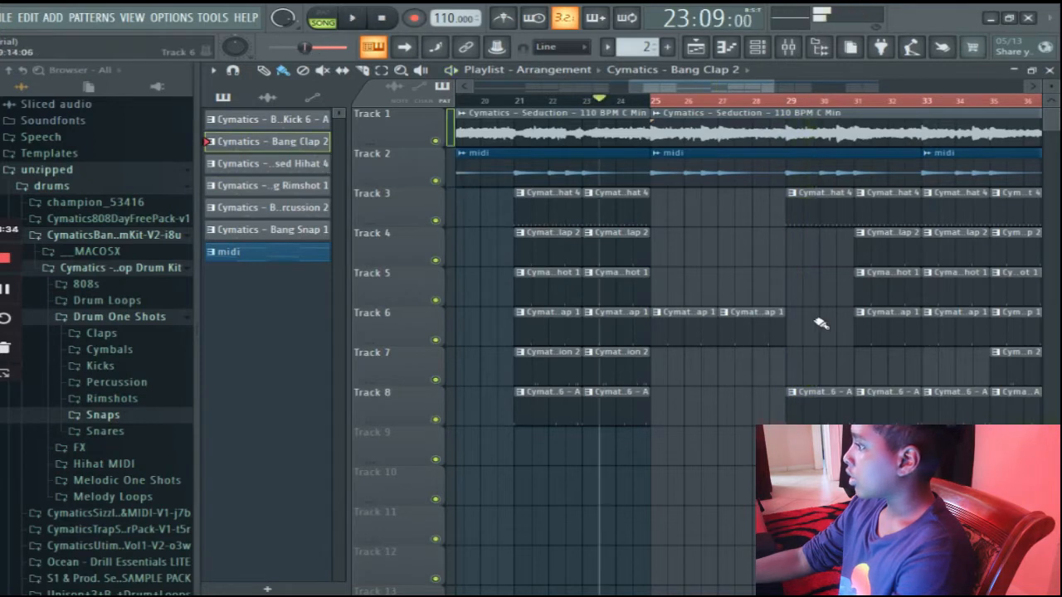
left_click(794, 296)
key("space")
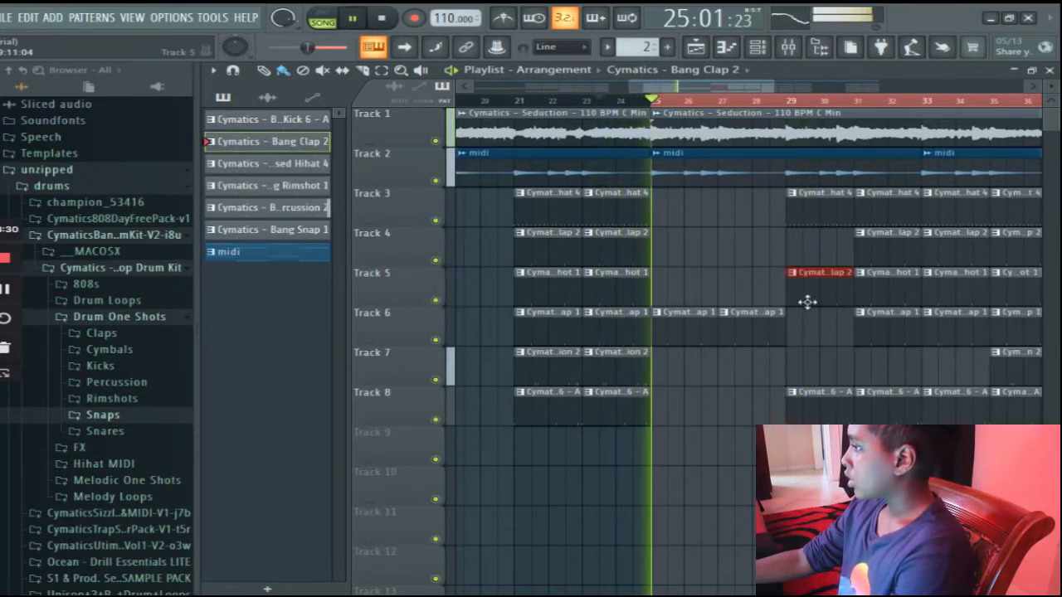
left_click_drag(806, 270, 813, 231)
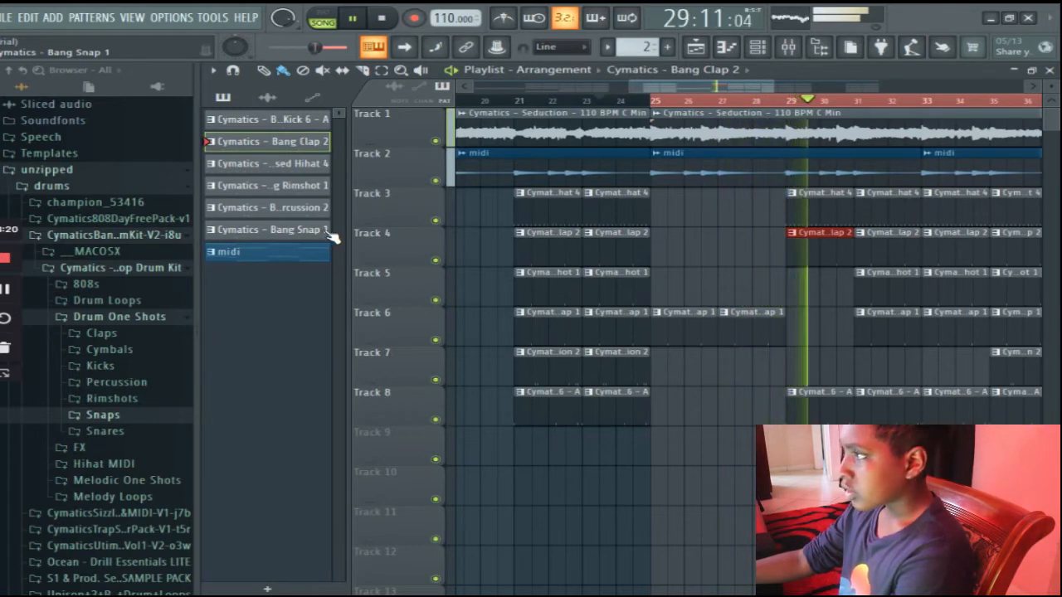
Cut the Seduction melody on track 1 at bars 33 and 37, delete the piece between, and listen from bar 32.
left_click_drag(753, 87, 781, 94)
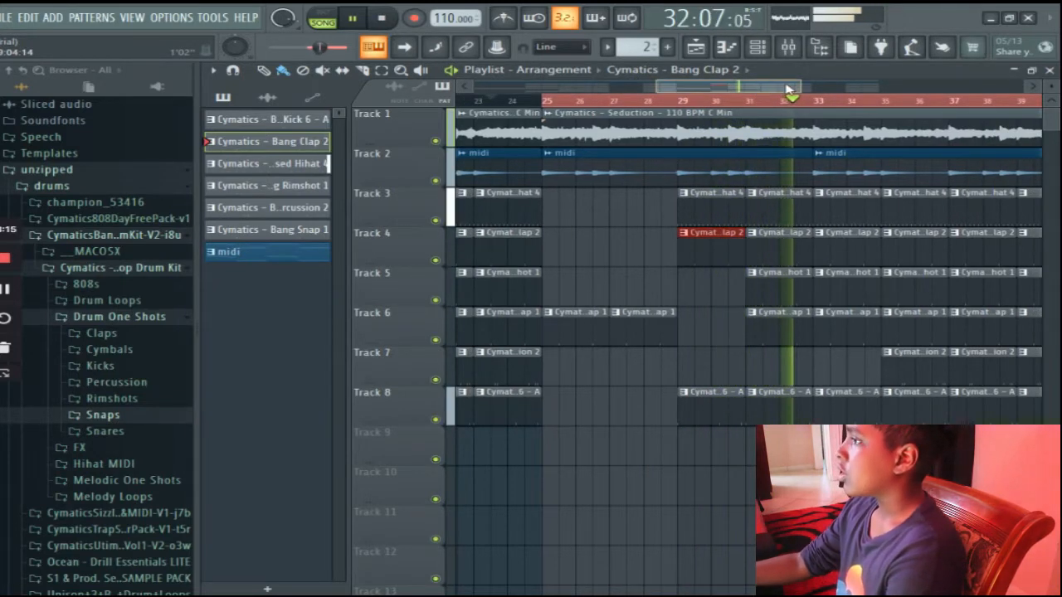
left_click_drag(763, 90, 792, 88)
key("space")
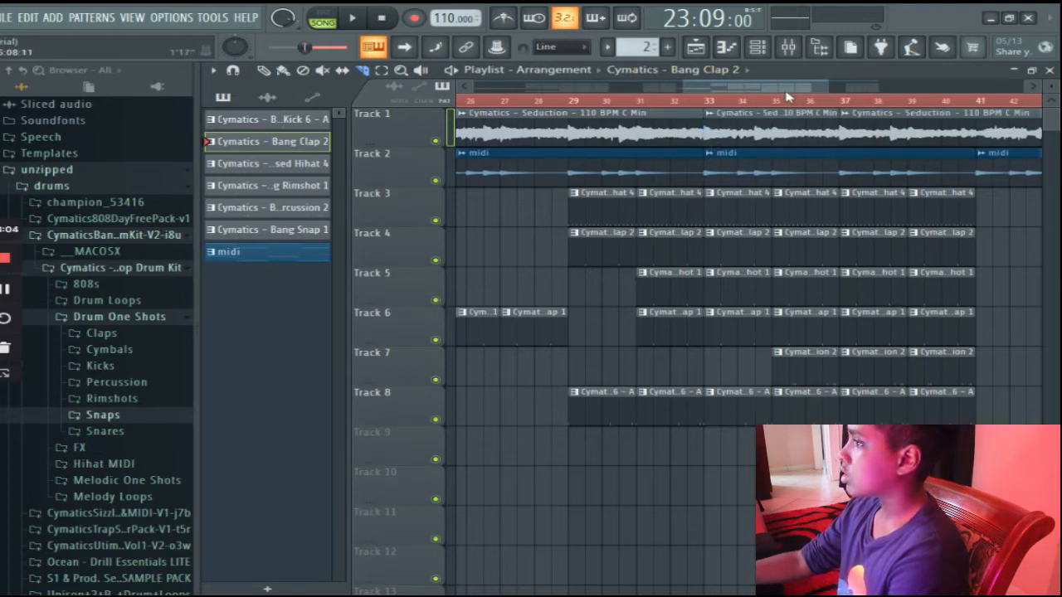
right_click(737, 130)
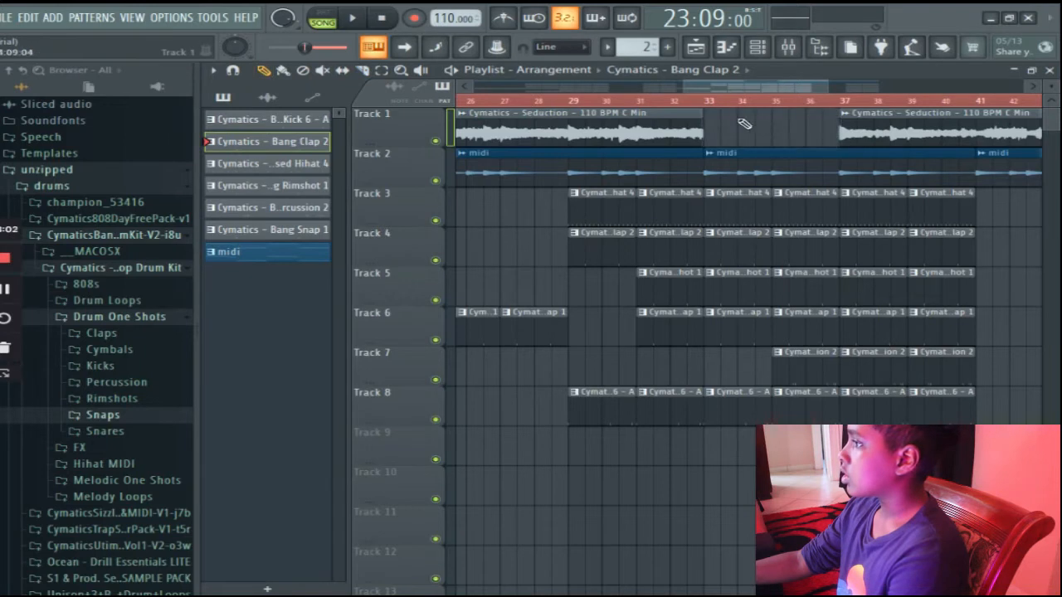
left_click(677, 106)
key("space")
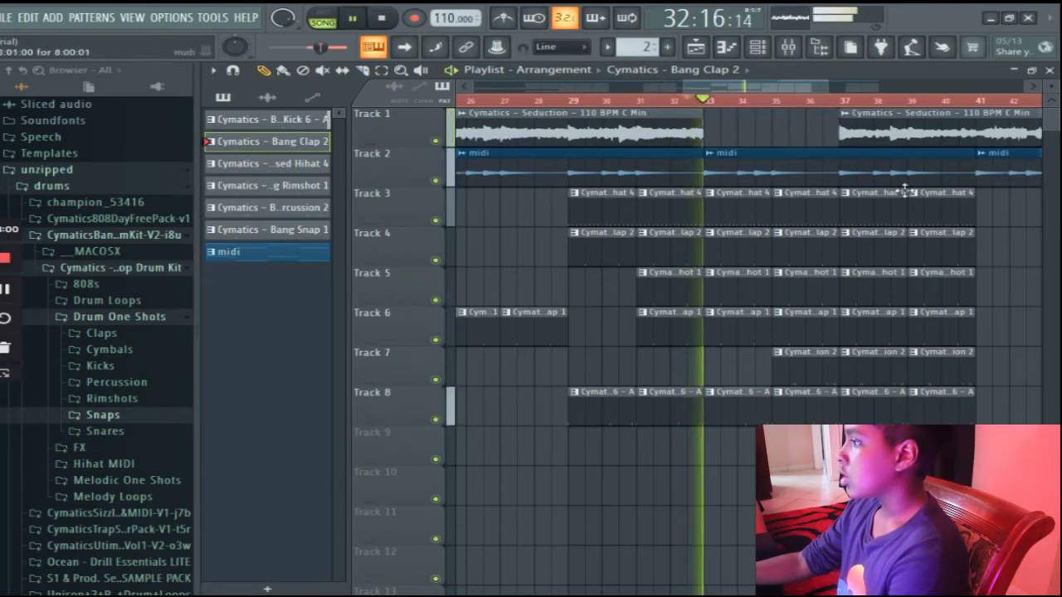
key("space")
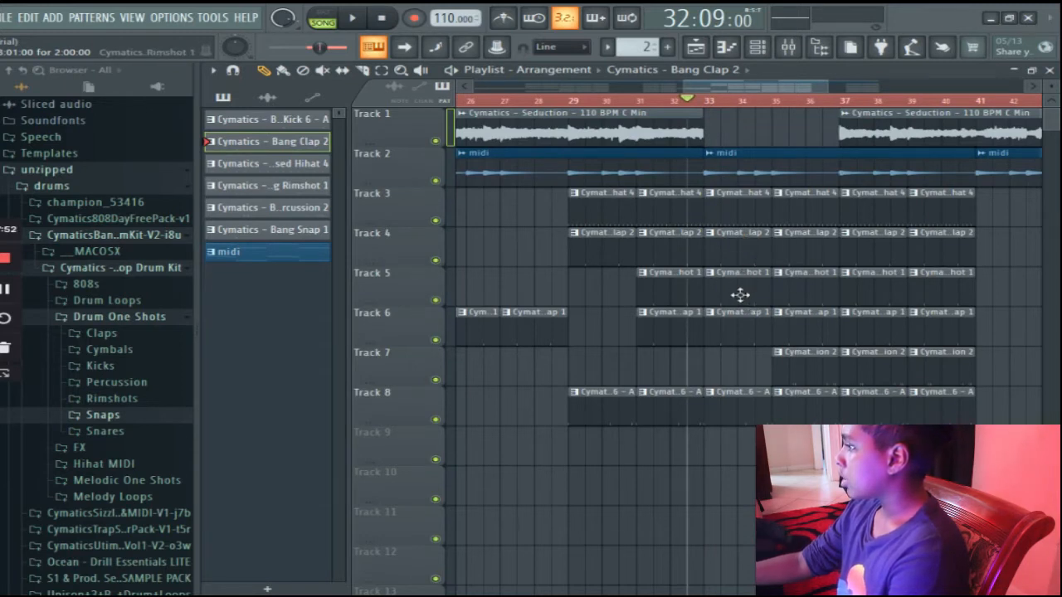
Delete the rimshot and snap clips at bars 33 and 35, plus the percussion clip at bar 35, and play the section.
right_click(794, 301)
right_click(801, 322)
right_click(751, 330)
right_click(801, 373)
key("space")
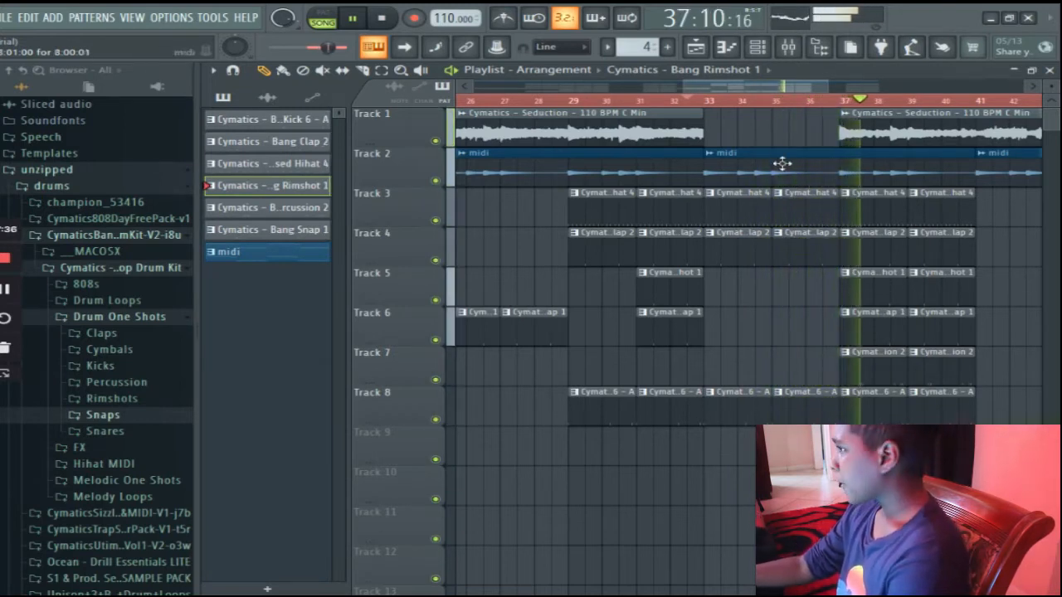
Delete the percussion clips at bars 37, 39 and 45 on track 7.
left_click_drag(721, 88, 801, 96)
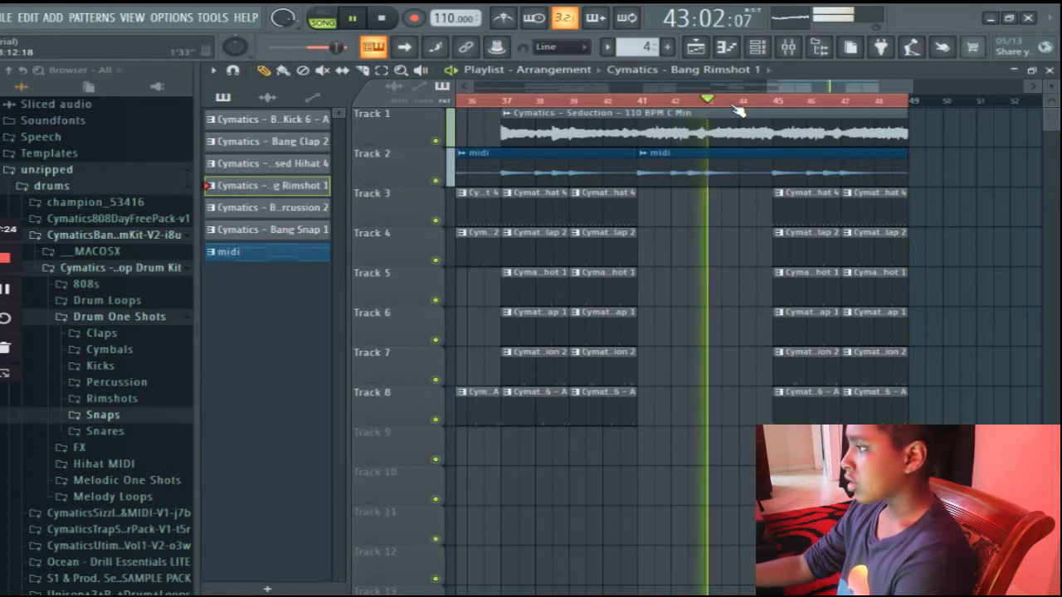
right_click(801, 374)
right_click(605, 373)
right_click(535, 374)
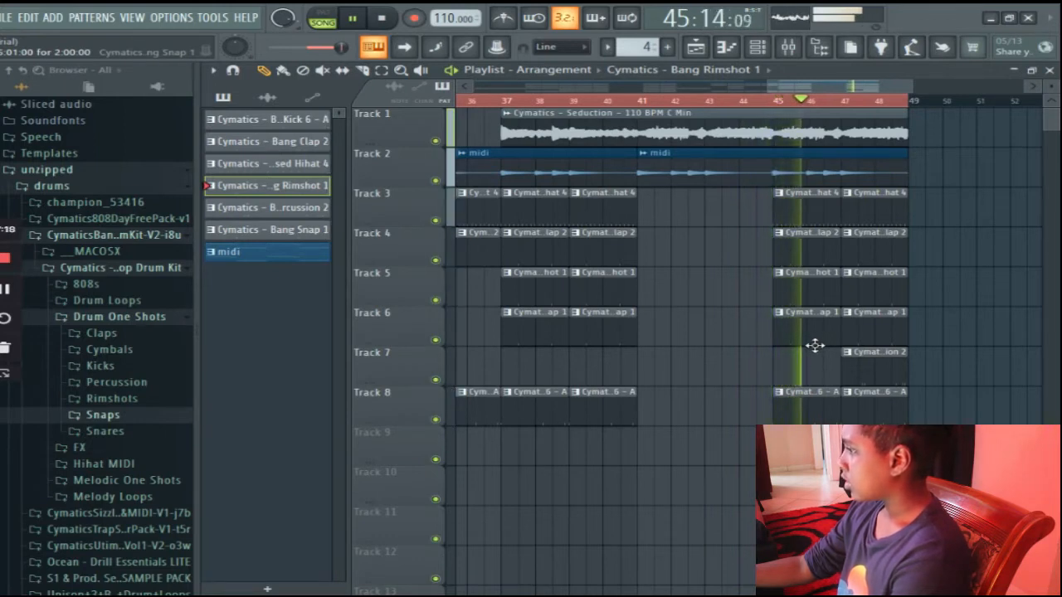
Delete the snap clips at bars 37, 39, 45 and 47 on track 6.
right_click(816, 329)
right_click(872, 326)
right_click(513, 323)
right_click(585, 325)
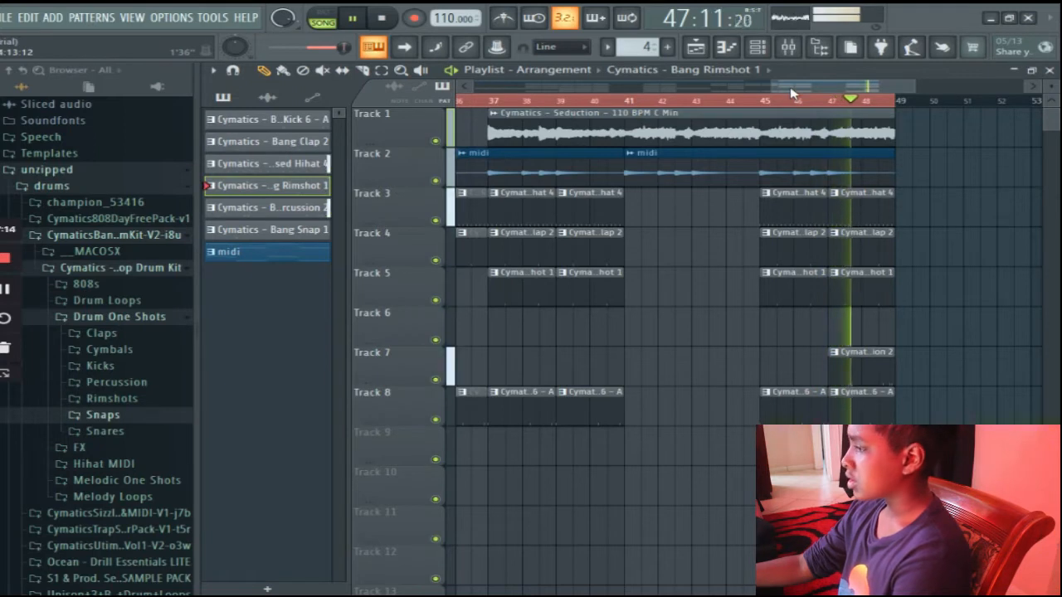
Slice the melody on track 1 at bar 45 and automate that last piece's volume as a curved fade-out.
key("space")
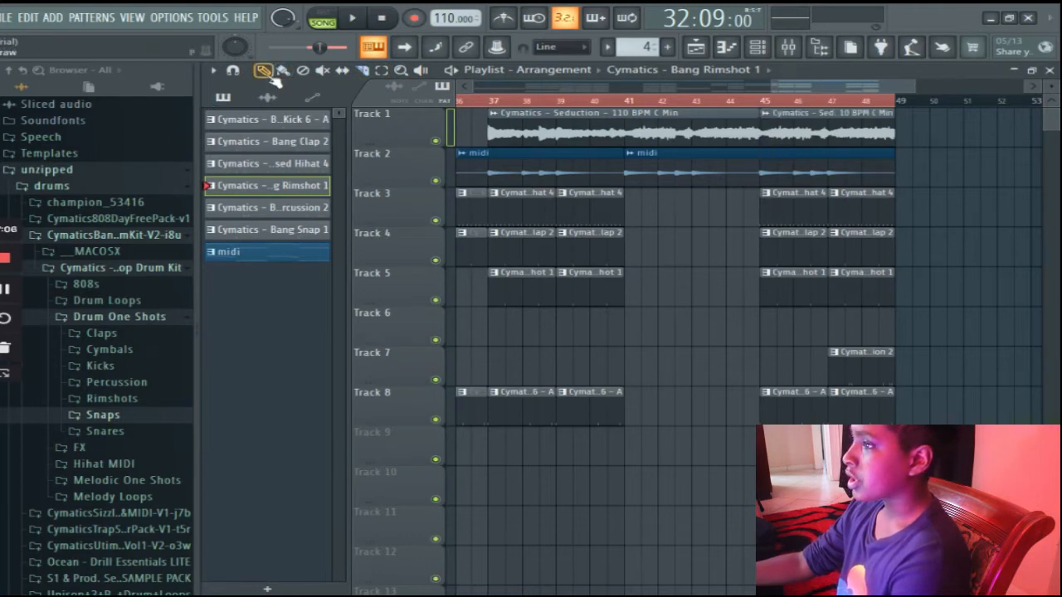
left_click(766, 119)
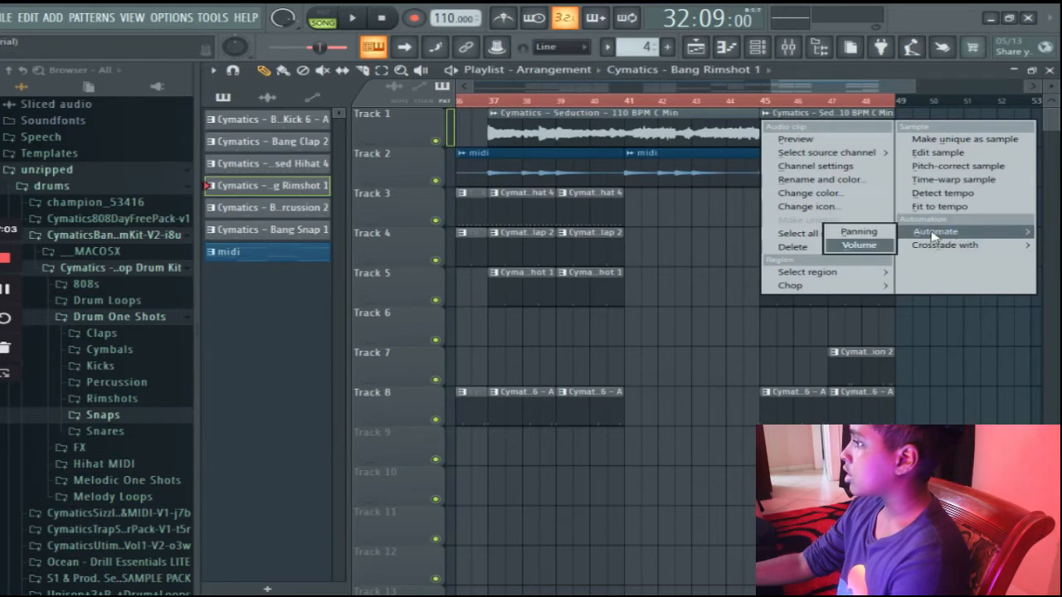
left_click(859, 245)
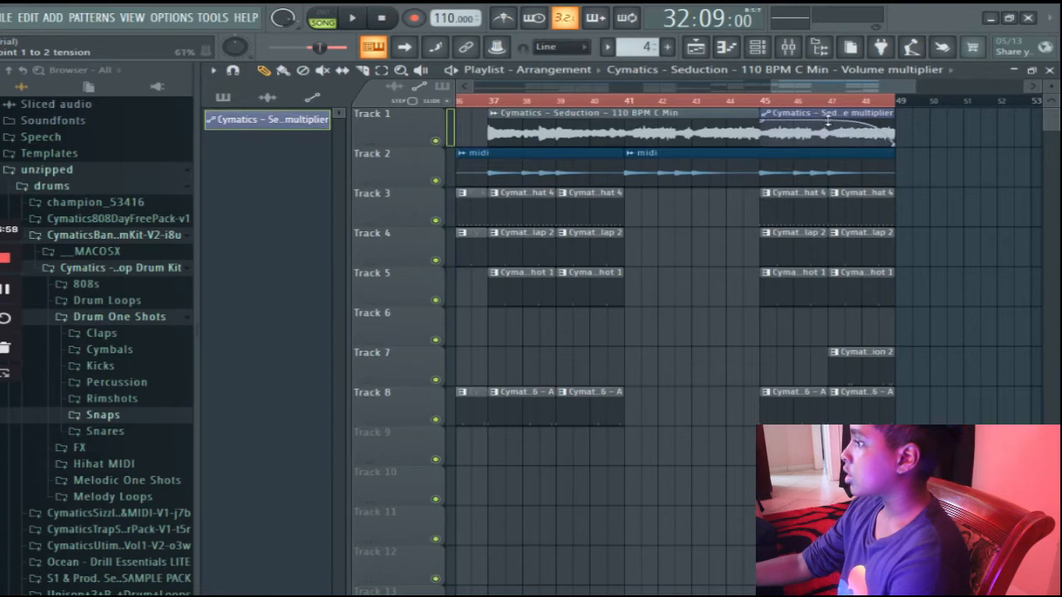
Delete the bar 47 clips on tracks 4, 5, 7 and 8, and listen to the ending from bar 43.
right_click(869, 245)
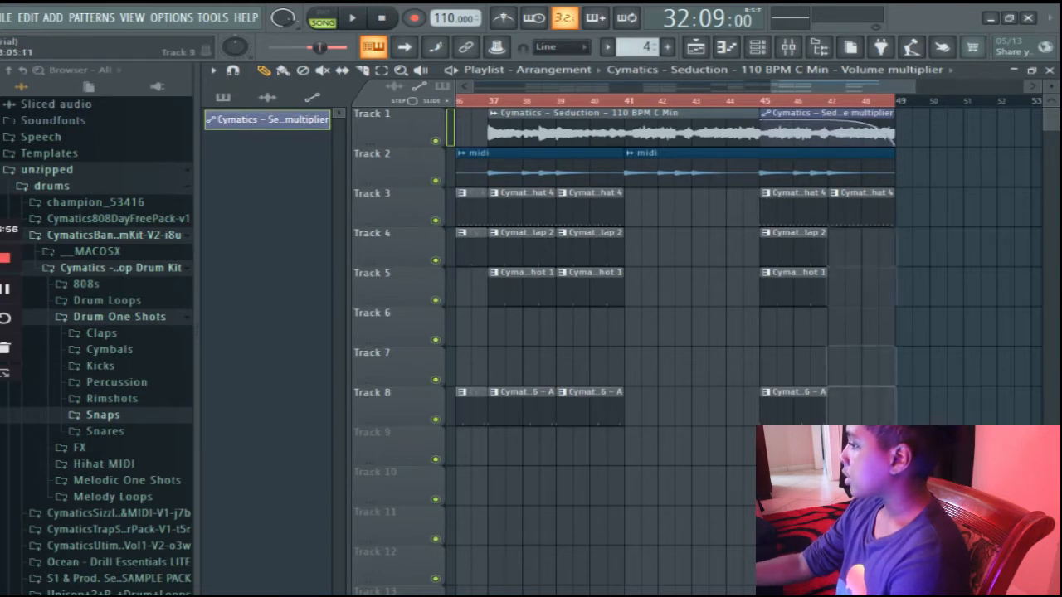
left_click(710, 100)
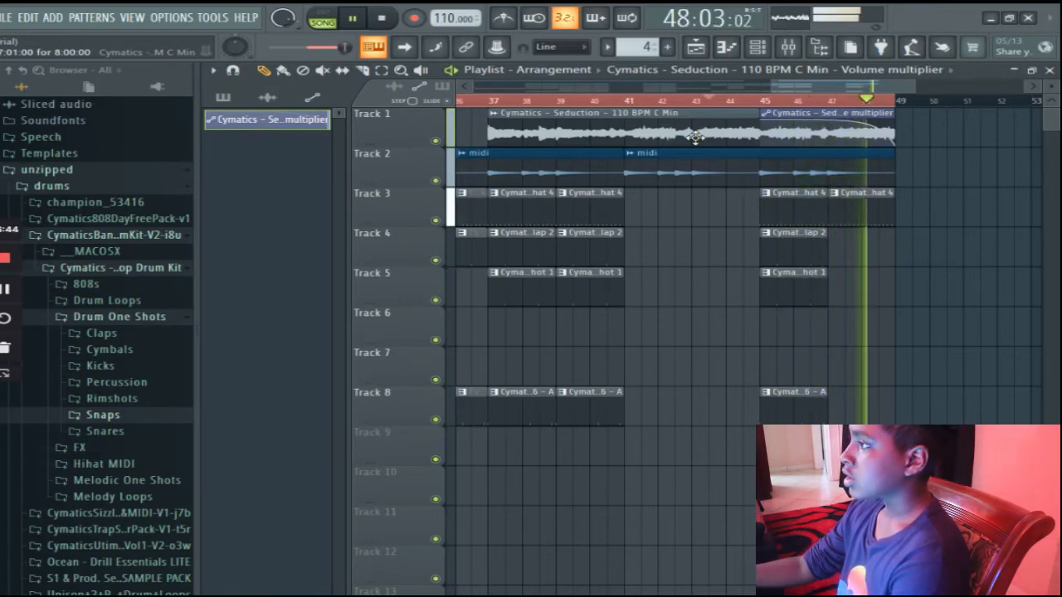
Stop playback and delete the snap clips at bars 31, 23 and 21 on track 6.
key("space")
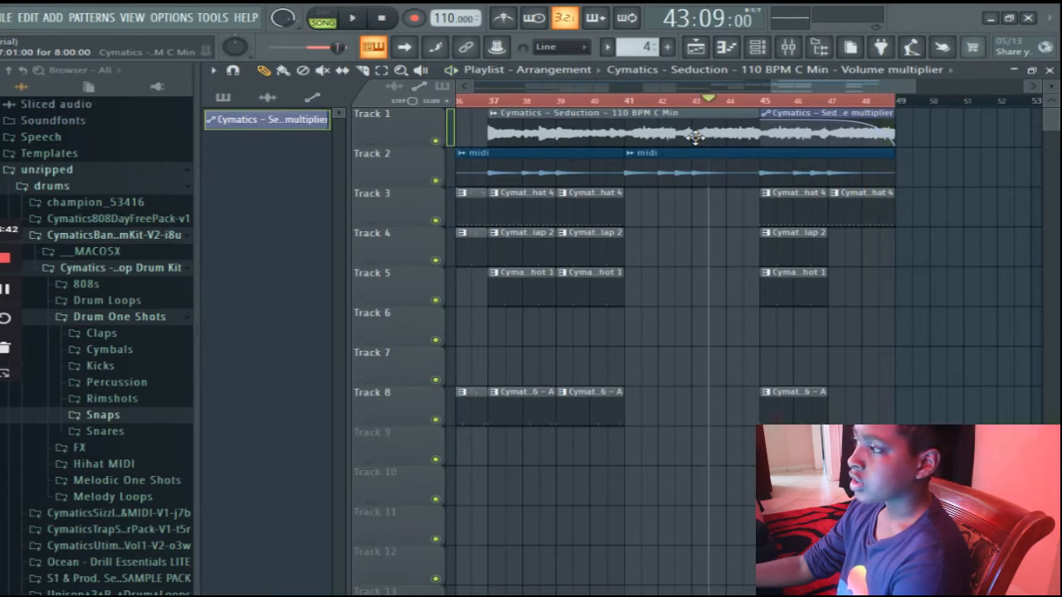
left_click_drag(817, 87, 685, 114)
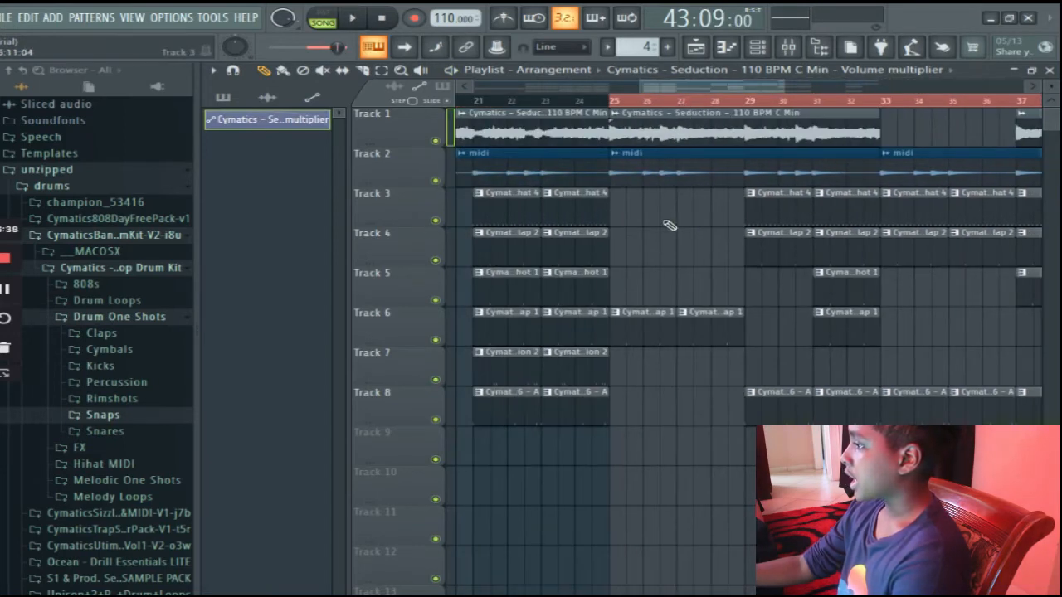
right_click(864, 312)
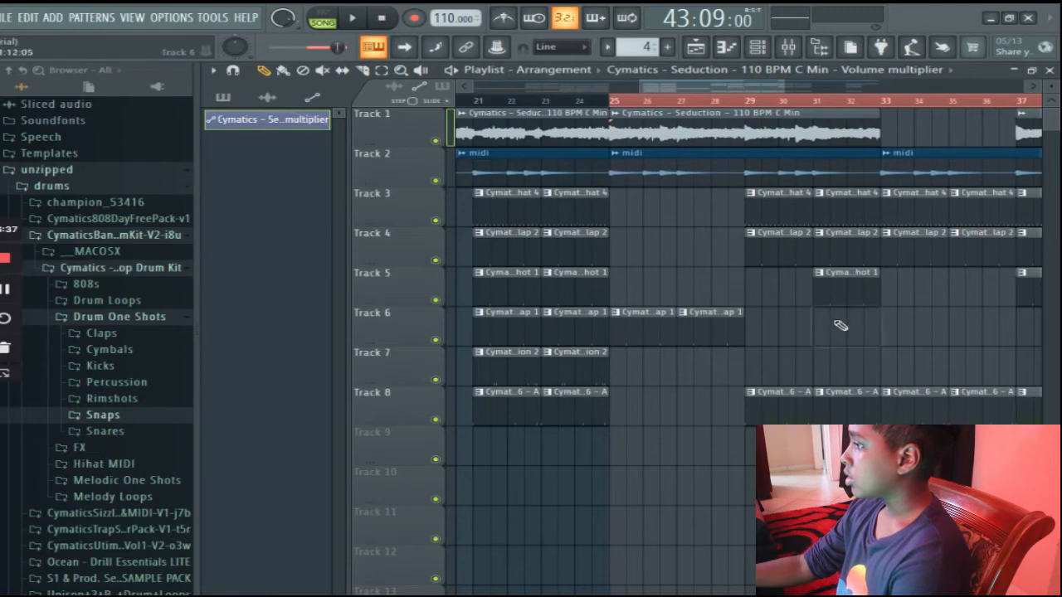
right_click(580, 318)
right_click(507, 321)
left_click(787, 50)
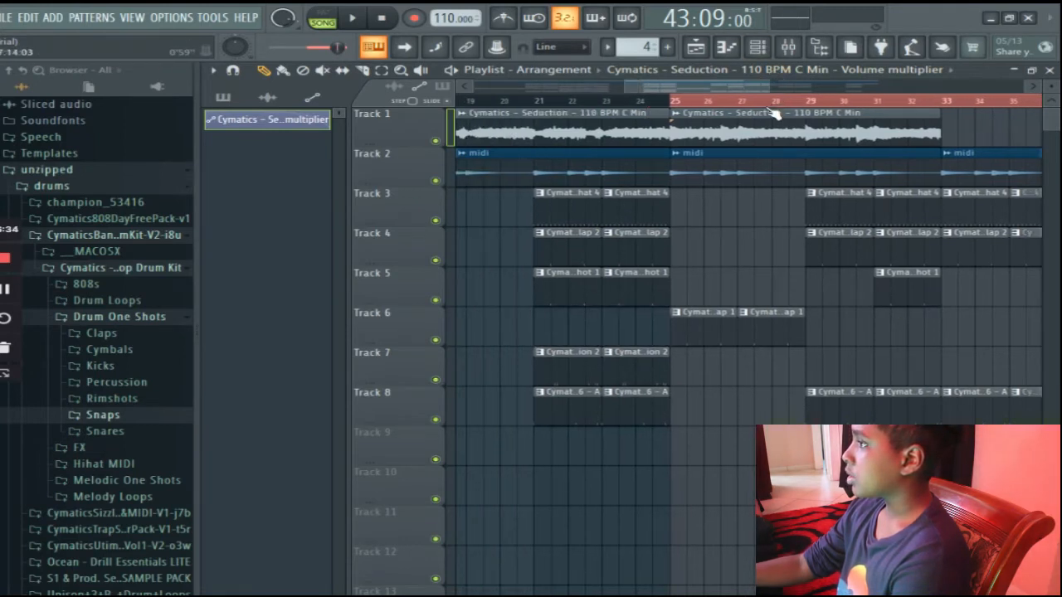
double_click(852, 101)
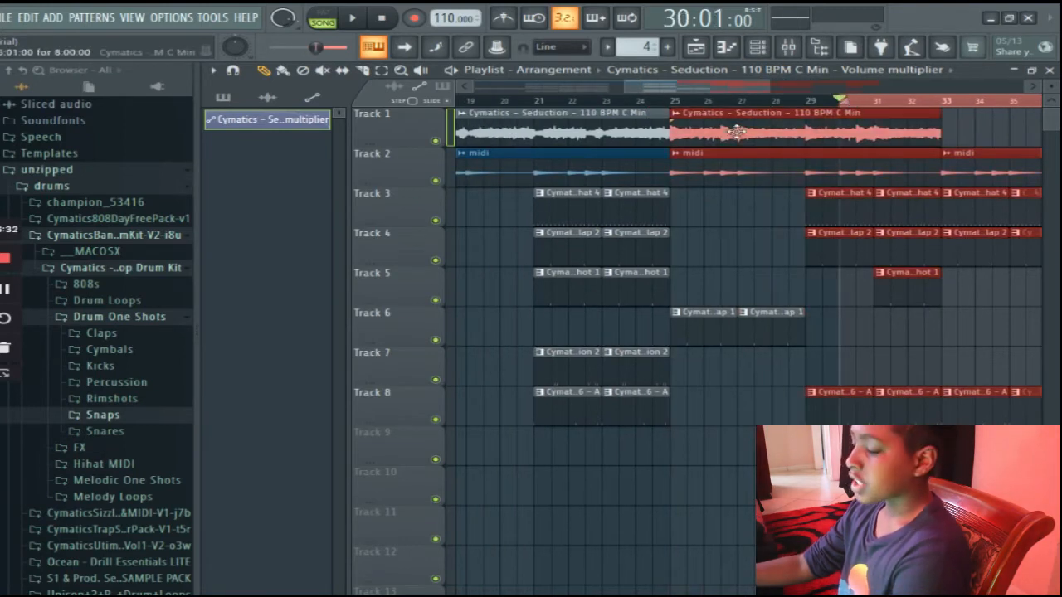
left_click(724, 276)
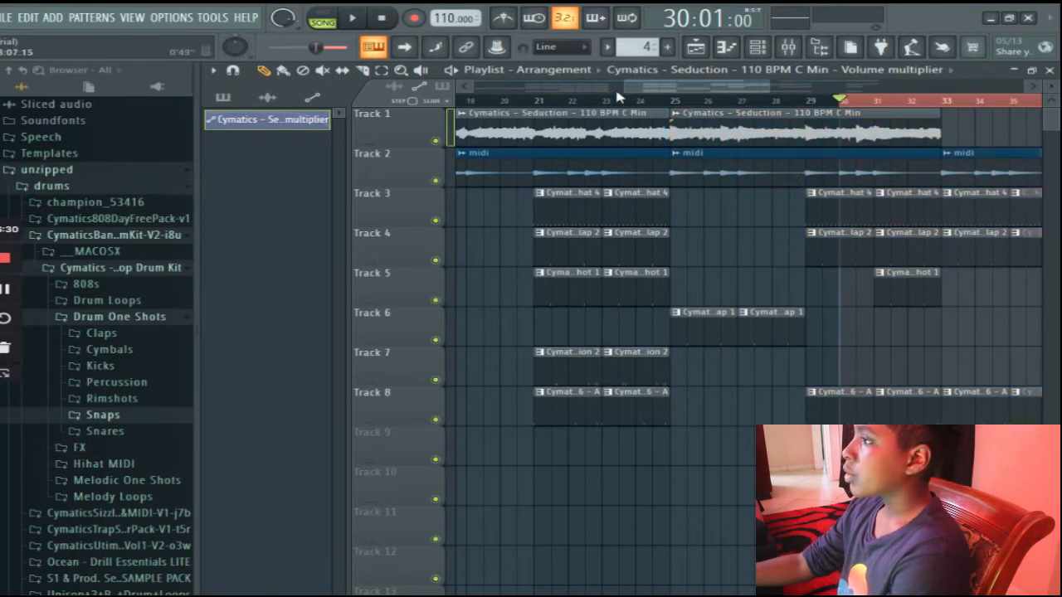
Place Cymatics Bang Snap 1 pattern clips at bars 33 and 35 on track 5.
left_click_drag(638, 87, 711, 115)
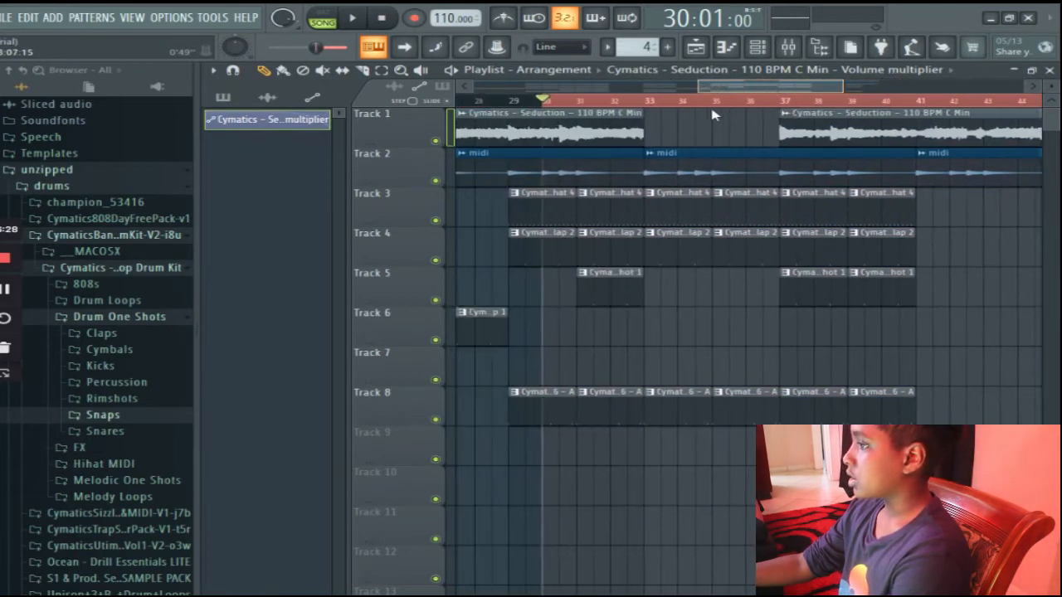
left_click(222, 97)
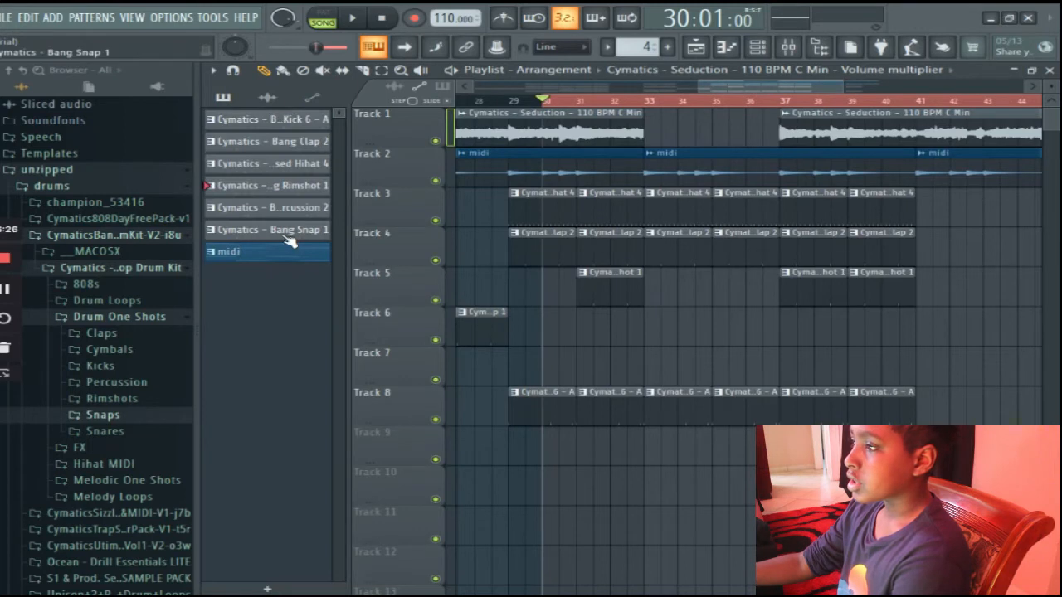
left_click(286, 233)
left_click(655, 290)
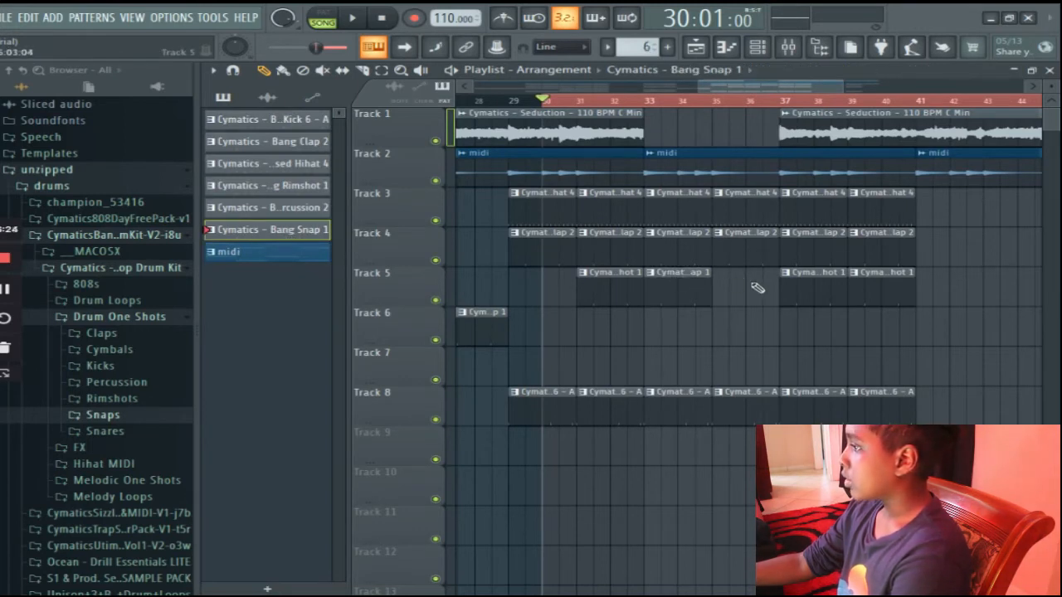
left_click(725, 297)
Place Bang Snap 1 clips at bars 41 and 43 on track 5, and put the deleted rimshot clip back at bar 39.
scroll(722, 338, "right", 5)
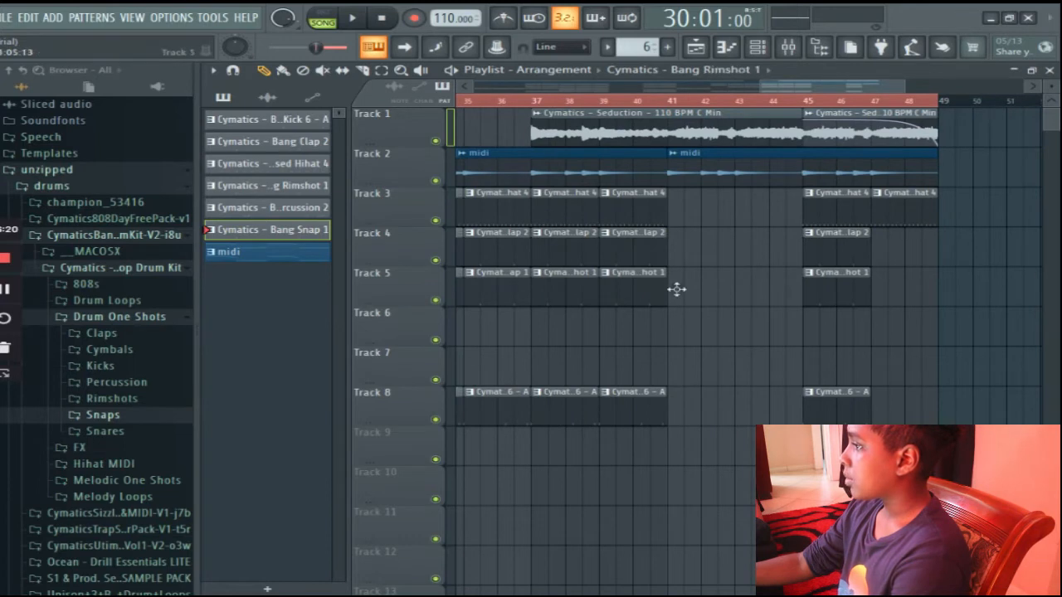
left_click(687, 290)
right_click(726, 292)
right_click(647, 298)
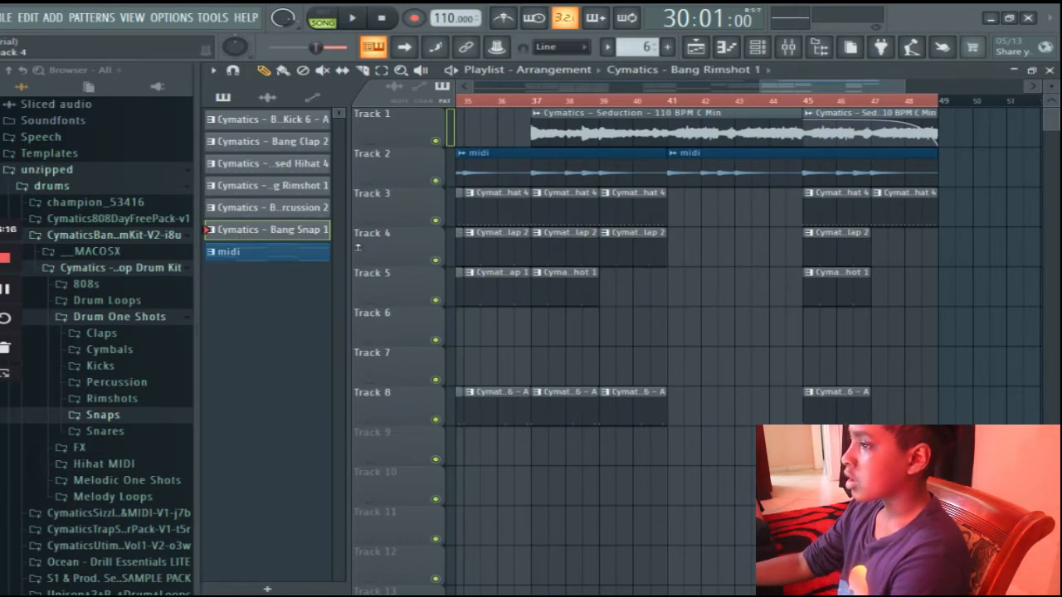
left_click(682, 295)
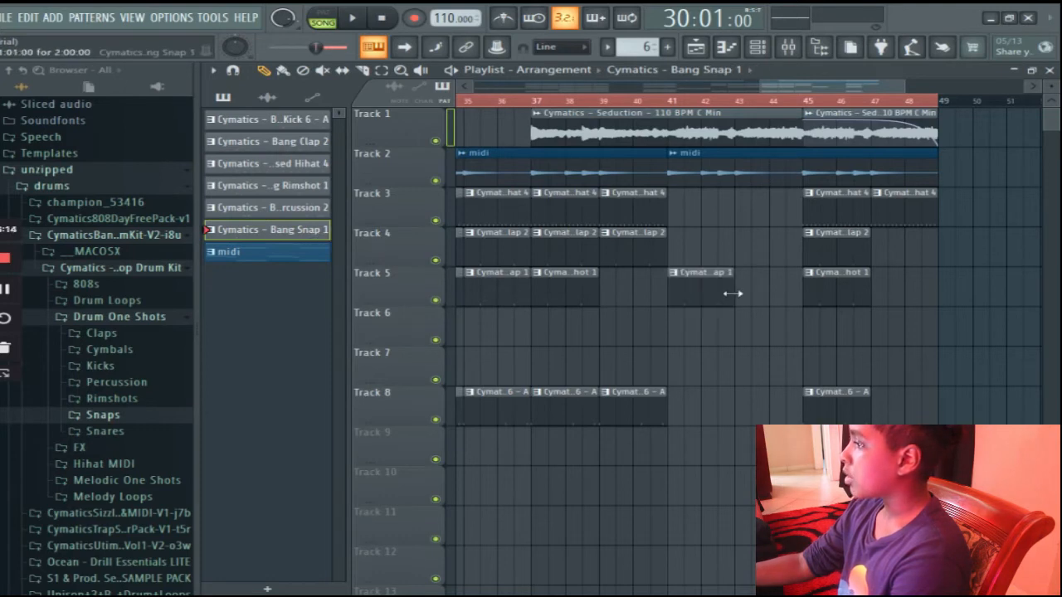
left_click(733, 295)
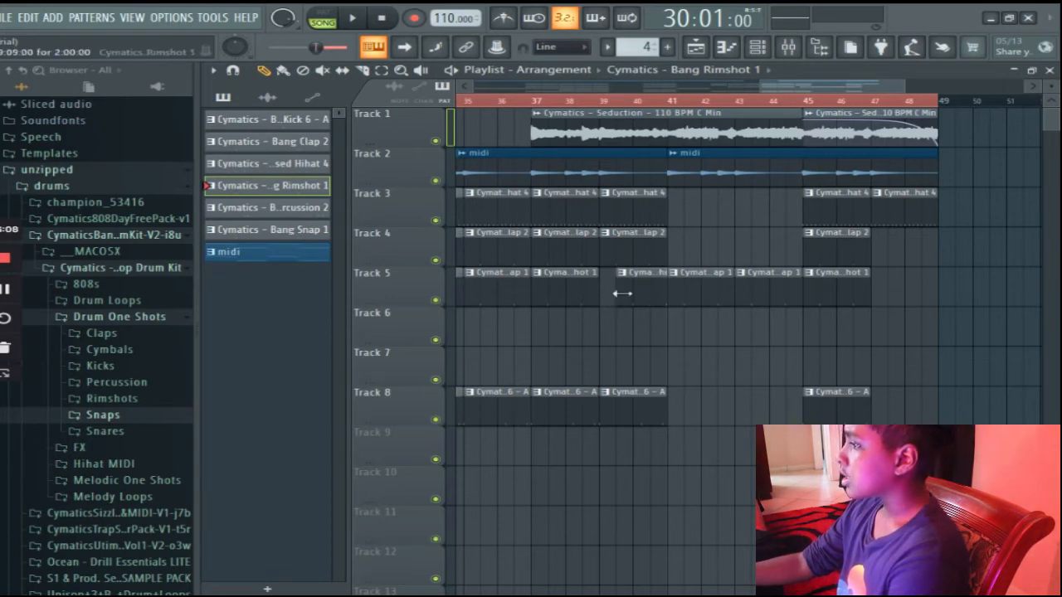
right_click(624, 292)
left_click(608, 299)
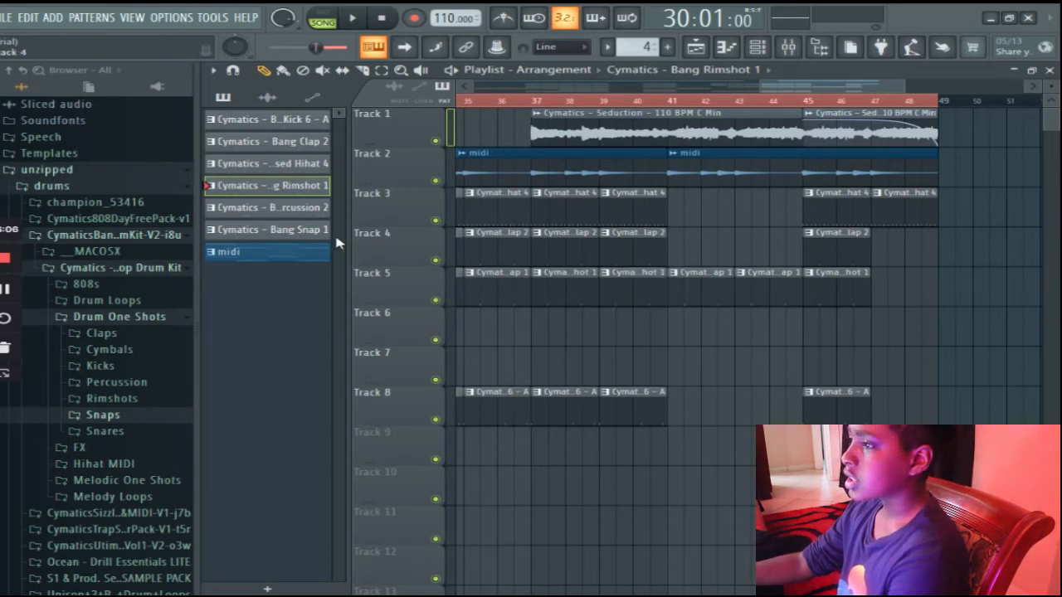
Delete the clips at bars 41, 43 and 45 on track 5, and place Bang Snap 1 at bars 41 and 43 on track 6.
left_click(318, 230)
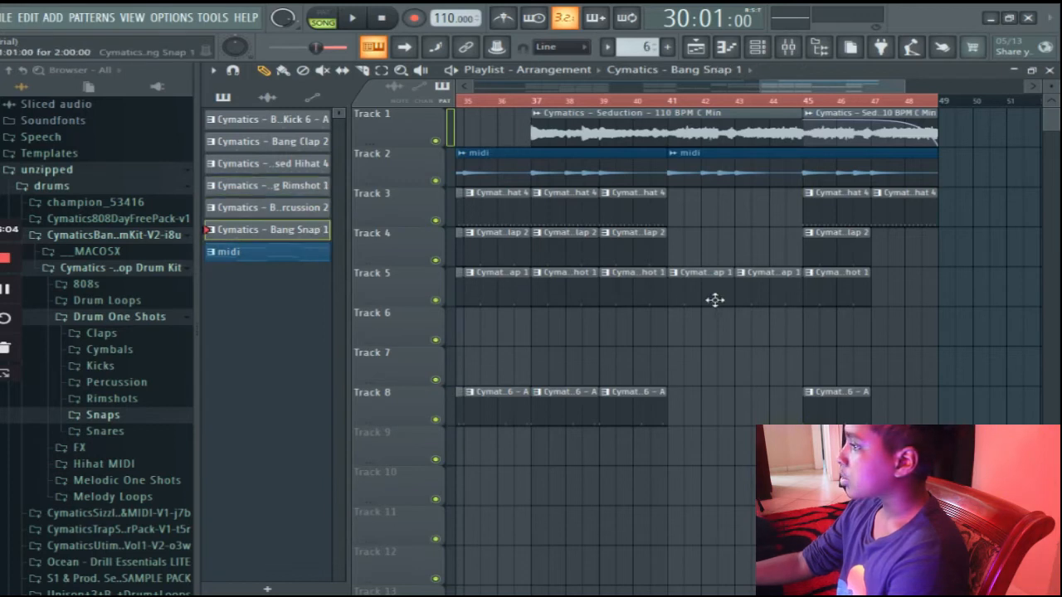
right_click(711, 272)
right_click(813, 291)
right_click(784, 298)
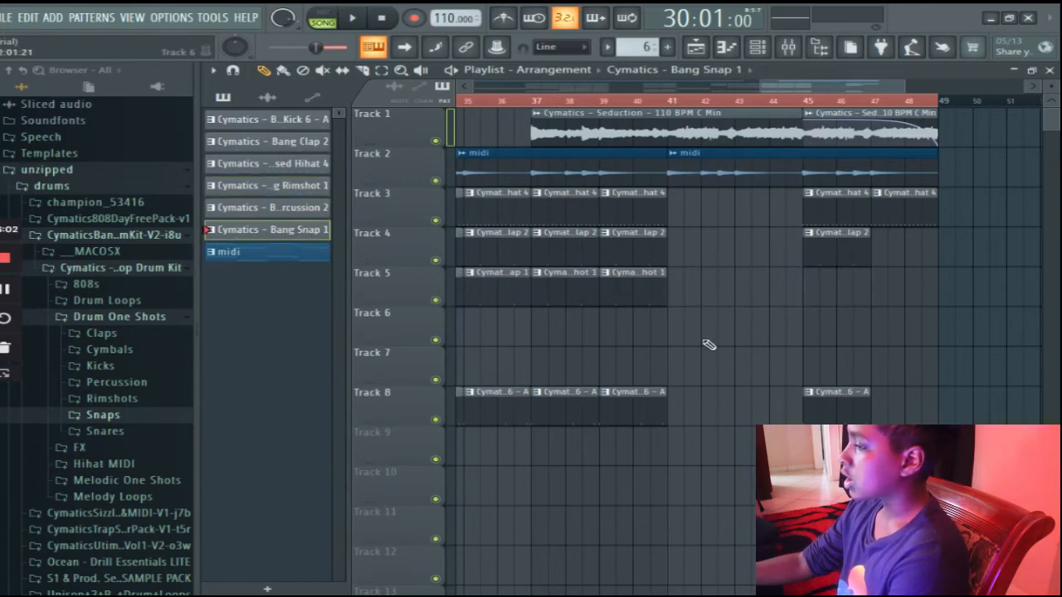
left_click(675, 341)
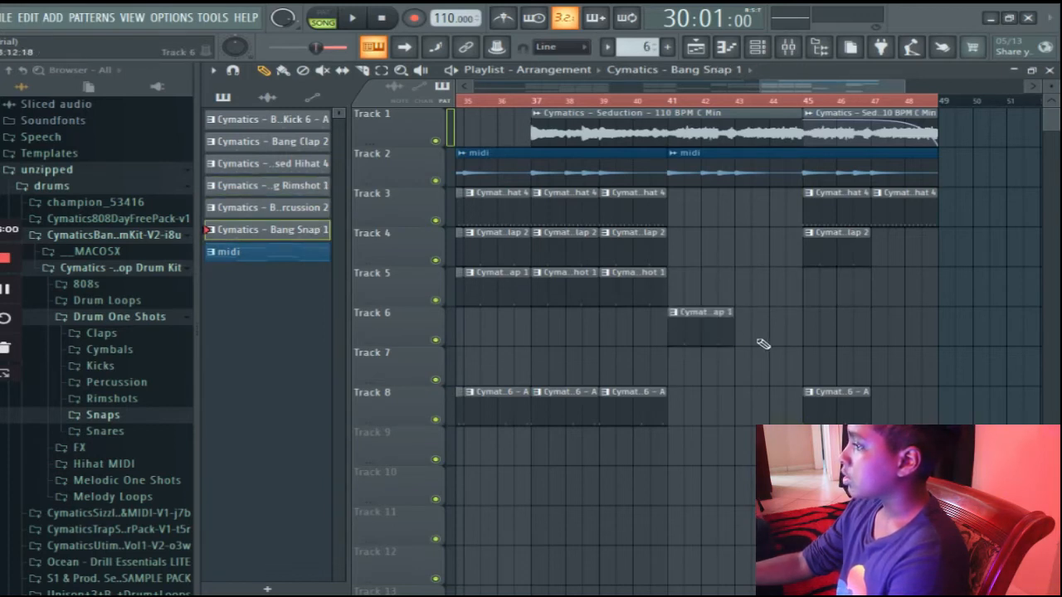
left_click(753, 342)
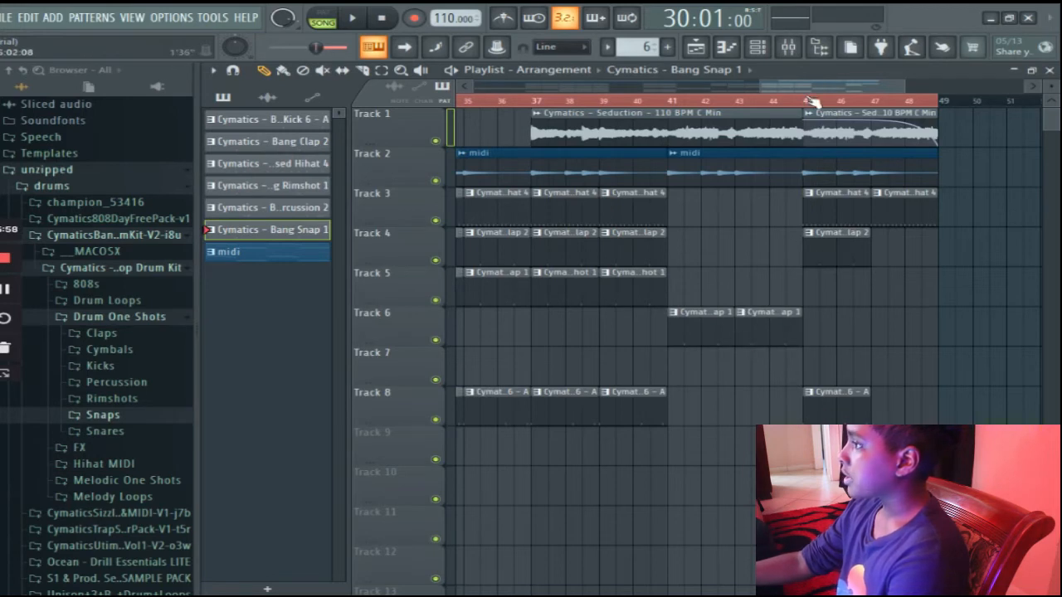
Delete the snap clips from bar 7 through bar 16 on track 6, keeping those in the intro.
left_click_drag(815, 89, 722, 135)
scroll(655, 199, "left", 5)
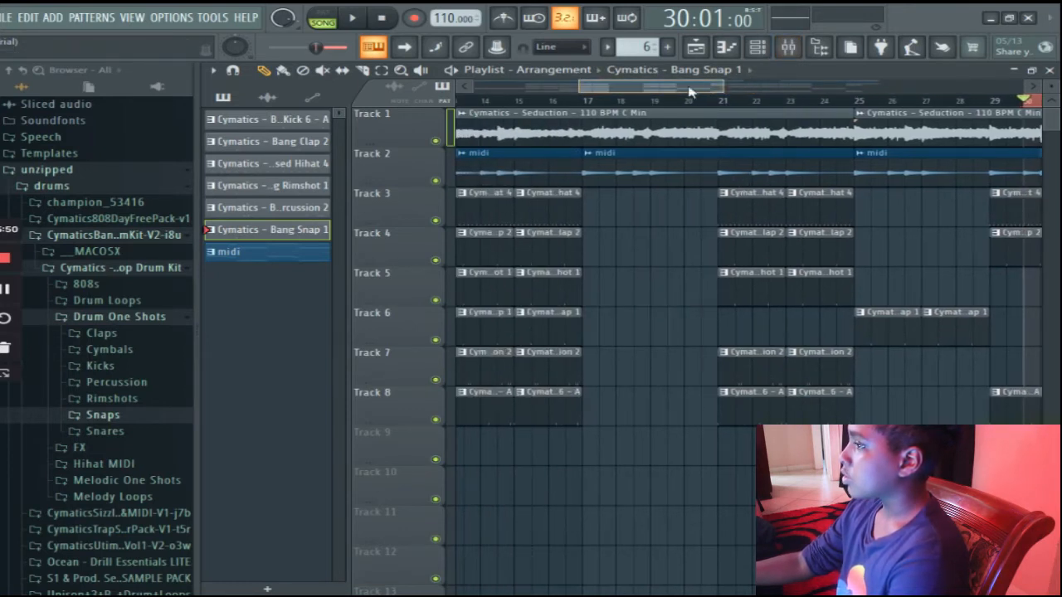
left_click_drag(705, 86, 578, 124)
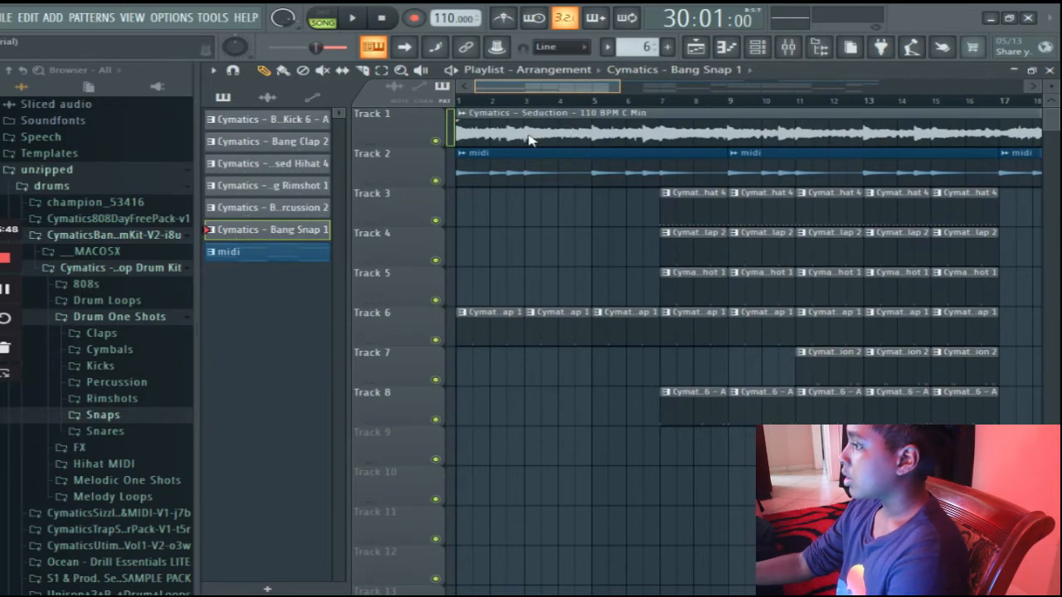
left_click_drag(973, 330, 712, 336)
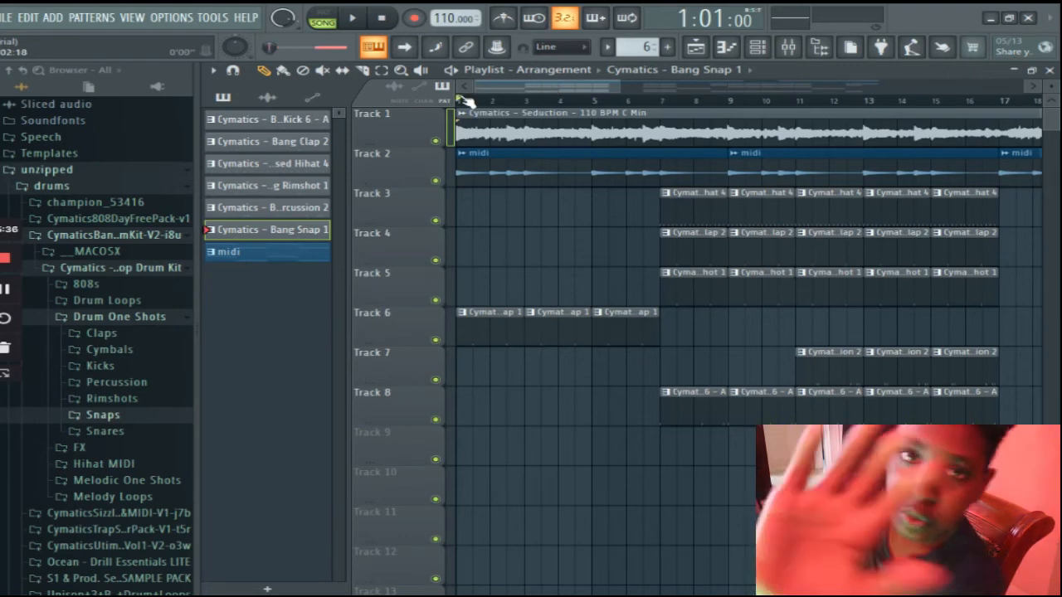
Play the whole arrangement from bar 1 through the faded ending.
key("space")
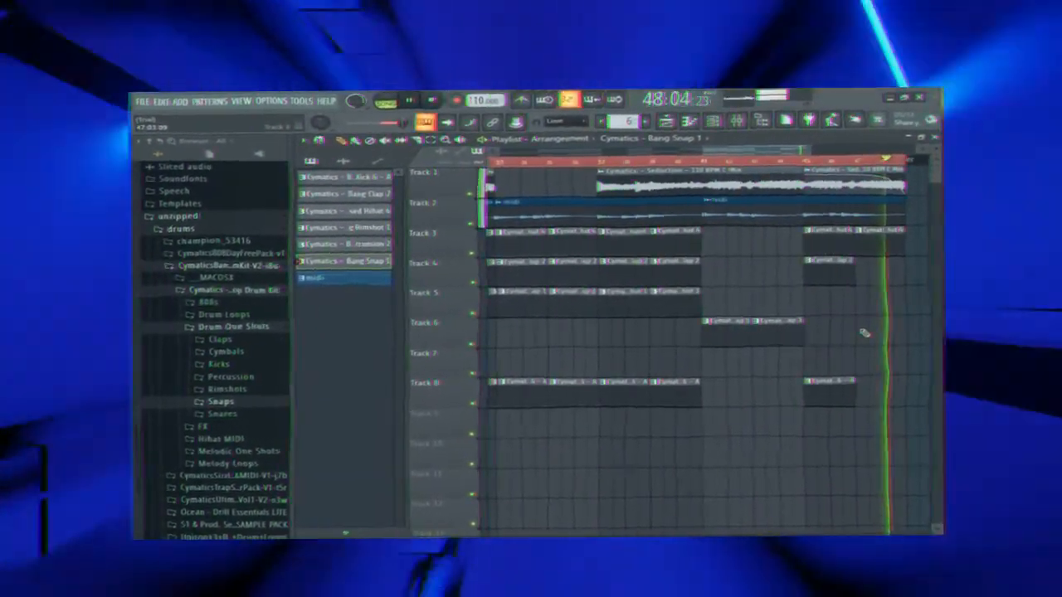
left_click(863, 327)
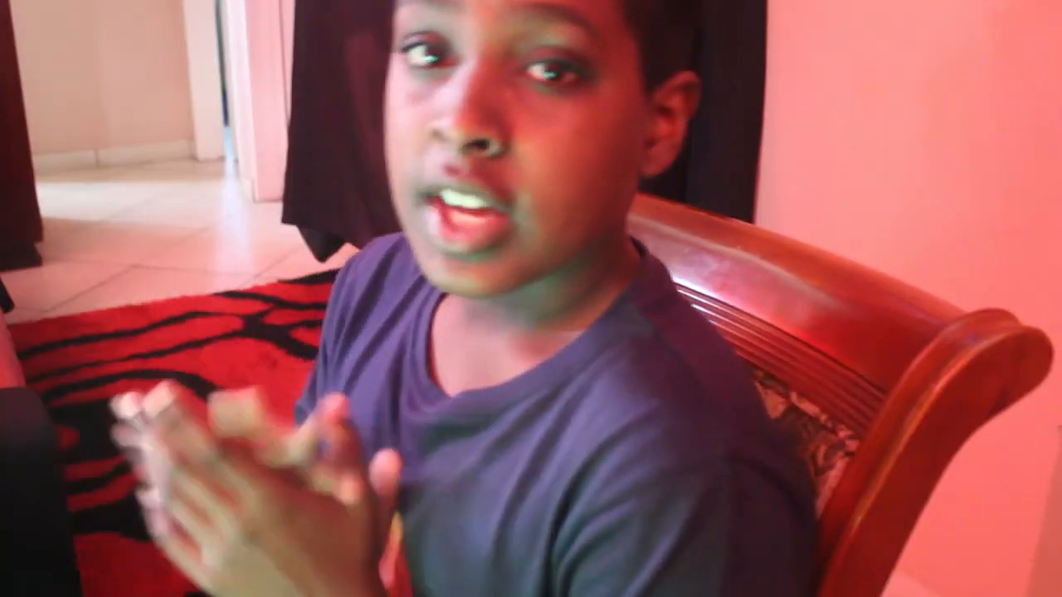